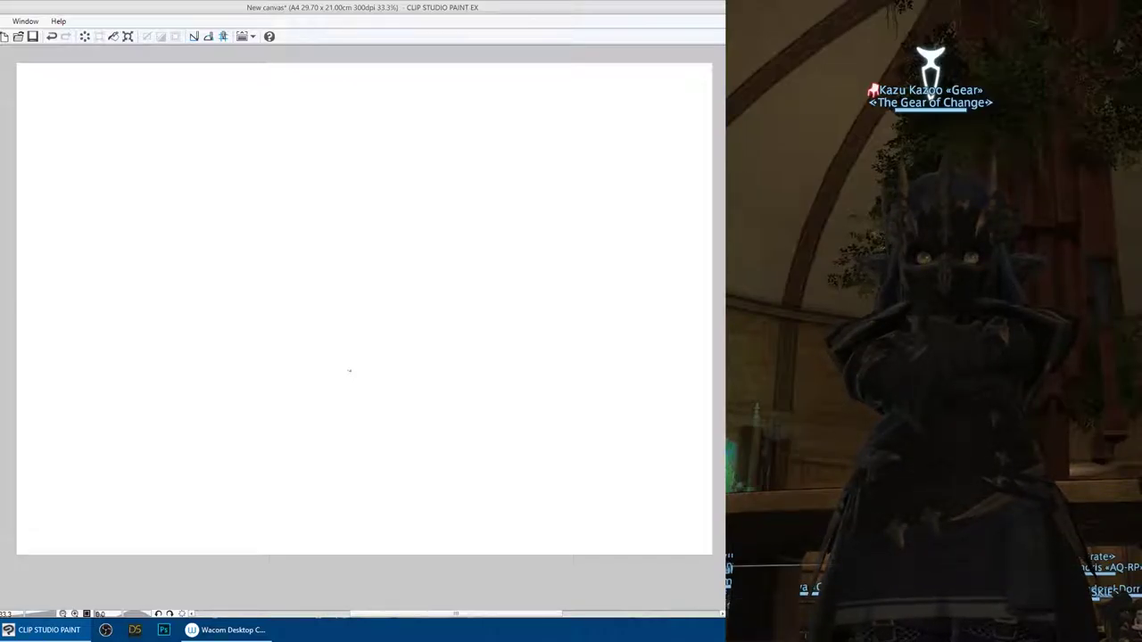
- Erase the stray mark near the middle of the blank canvas
{"action": "left_click", "coordinate": [761, 118]}
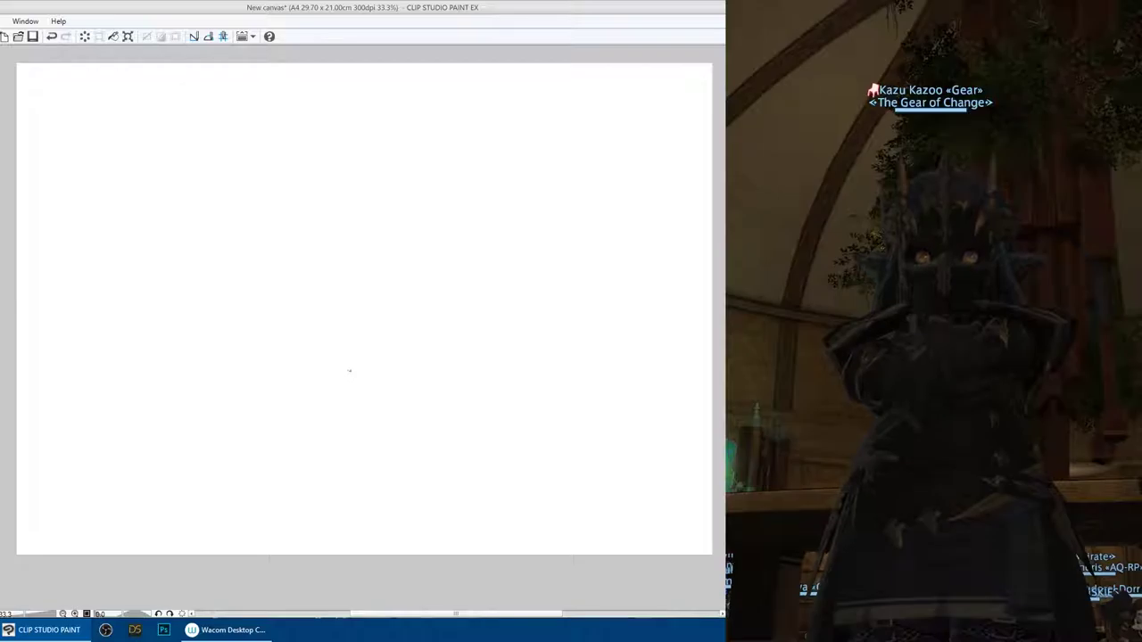
{"action": "mouse_move", "coordinate": [350, 371]}
{"action": "left_mouse_down"}
{"action": "mouse_move", "coordinate": [330, 374]}
{"action": "mouse_move", "coordinate": [361, 383]}
{"action": "mouse_move", "coordinate": [351, 375]}
{"action": "left_mouse_up"}
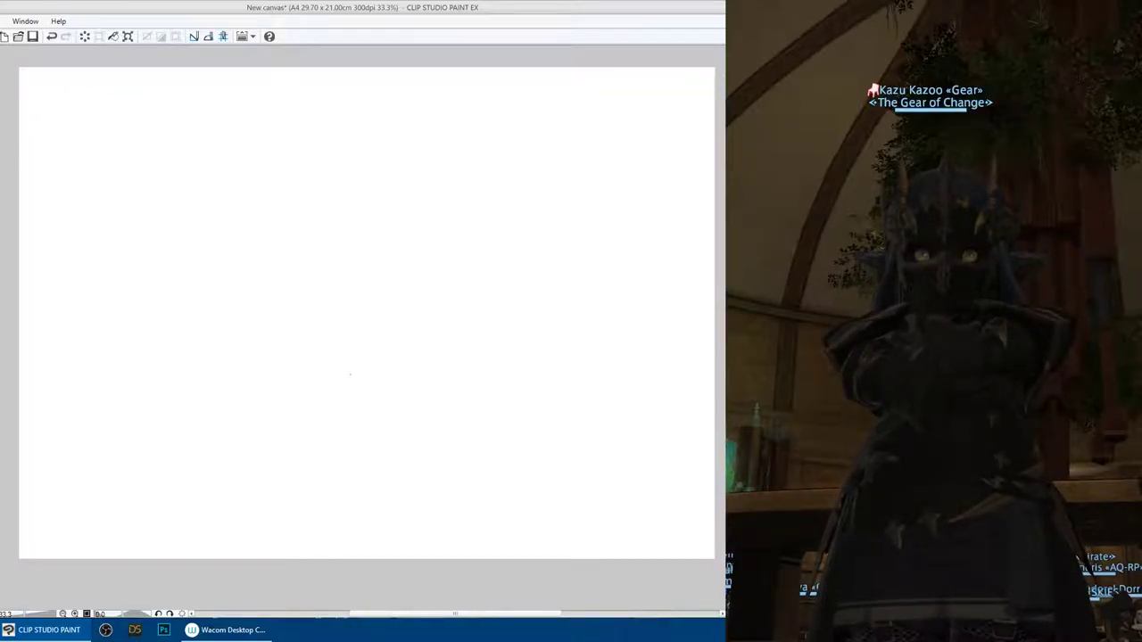
{"action": "key", "text": "Delete"}
{"action": "left_click", "coordinate": [375, 231]}
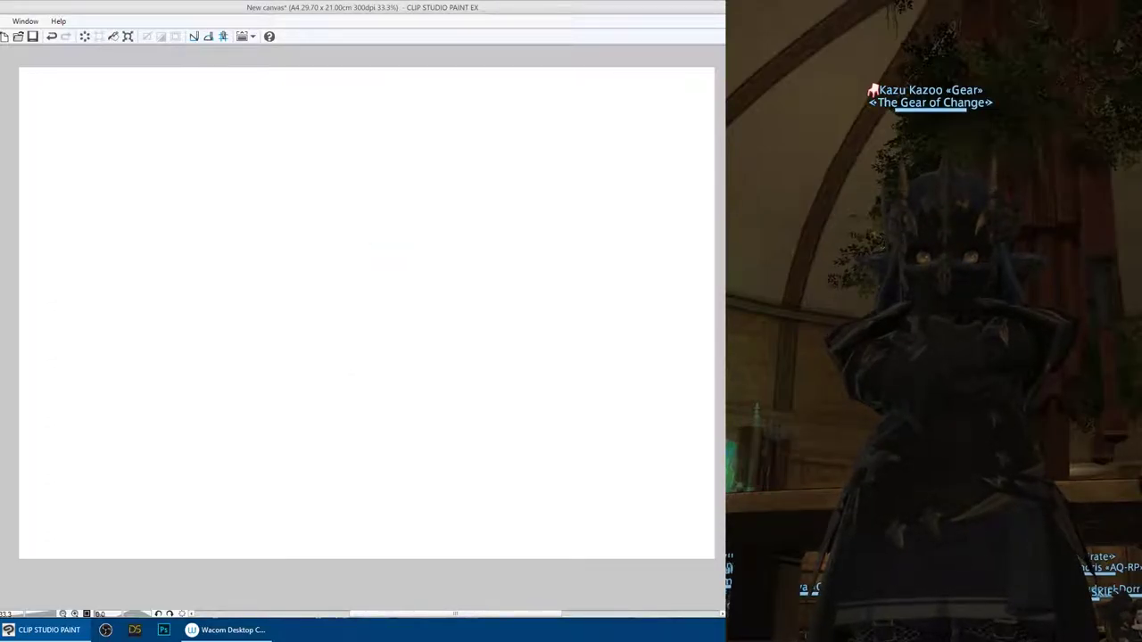
{"action": "left_click_drag", "start_coordinate": [367, 313], "coordinate": [360, 320]}
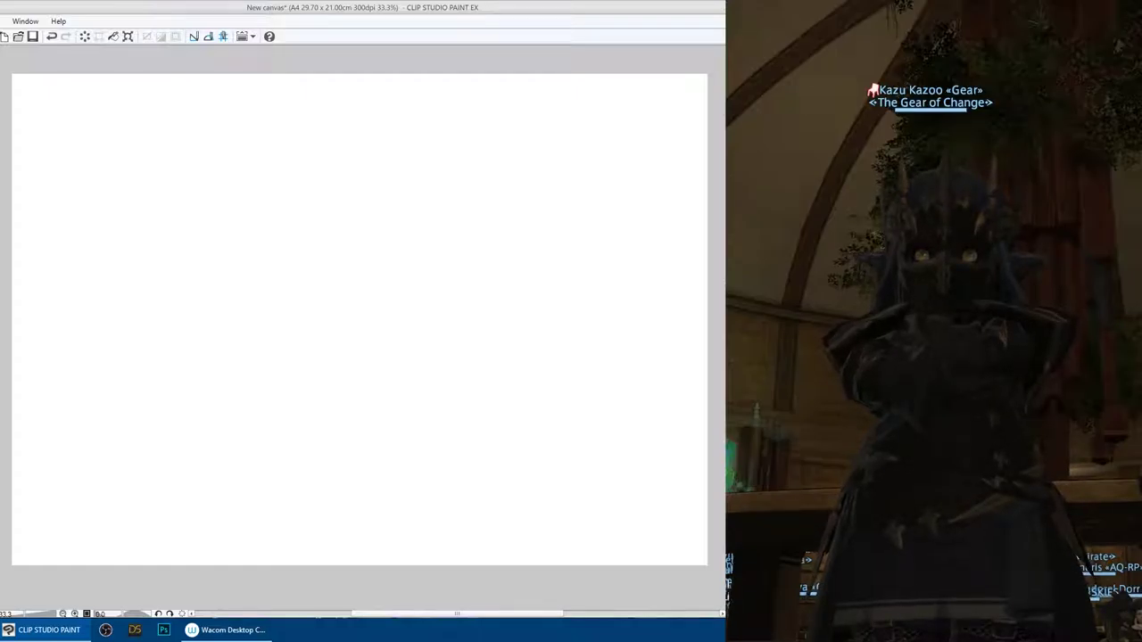
- Rough in the head with a loose large circle, then add the face's front contour and the jawline
{"action": "left_click_drag", "start_coordinate": [198, 253], "coordinate": [231, 441]}
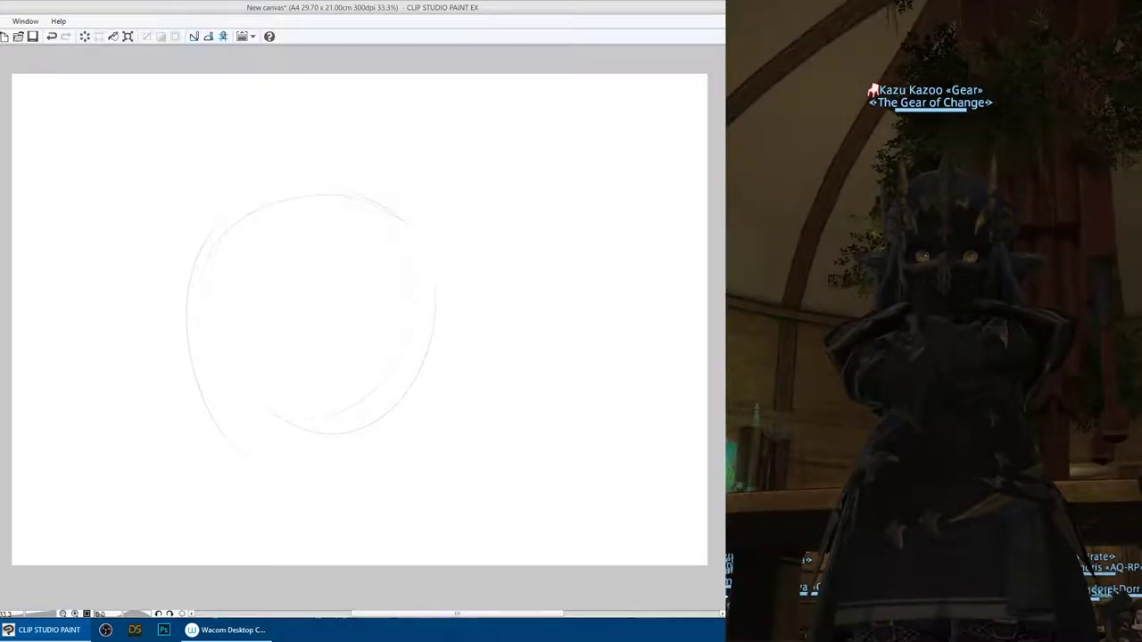
{"action": "left_click_drag", "start_coordinate": [421, 266], "coordinate": [318, 462]}
{"action": "mouse_move", "coordinate": [195, 257]}
{"action": "left_mouse_down"}
{"action": "mouse_move", "coordinate": [323, 462]}
{"action": "mouse_move", "coordinate": [223, 375]}
{"action": "left_mouse_up"}
{"action": "left_click_drag", "start_coordinate": [435, 251], "coordinate": [427, 356]}
{"action": "left_click_drag", "start_coordinate": [432, 231], "coordinate": [438, 302]}
{"action": "left_click_drag", "start_coordinate": [417, 366], "coordinate": [421, 445]}
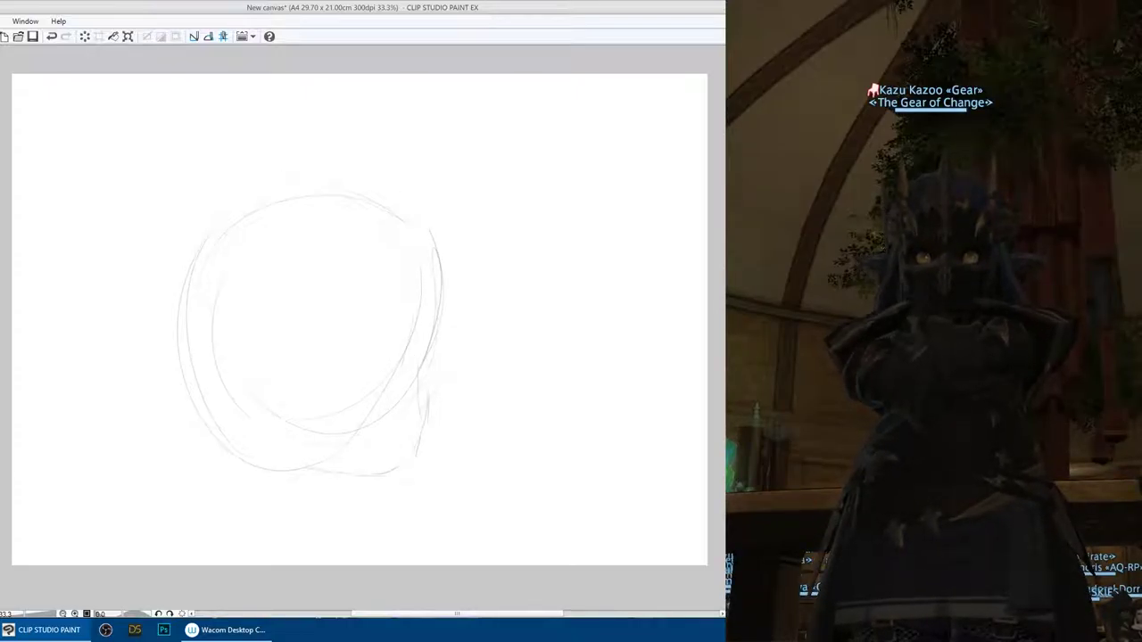
{"action": "left_click_drag", "start_coordinate": [277, 467], "coordinate": [402, 472]}
- Sketch a long pointed ear extending outward from the back of the head
{"action": "left_click_drag", "start_coordinate": [133, 261], "coordinate": [224, 280]}
{"action": "left_click_drag", "start_coordinate": [118, 270], "coordinate": [177, 294]}
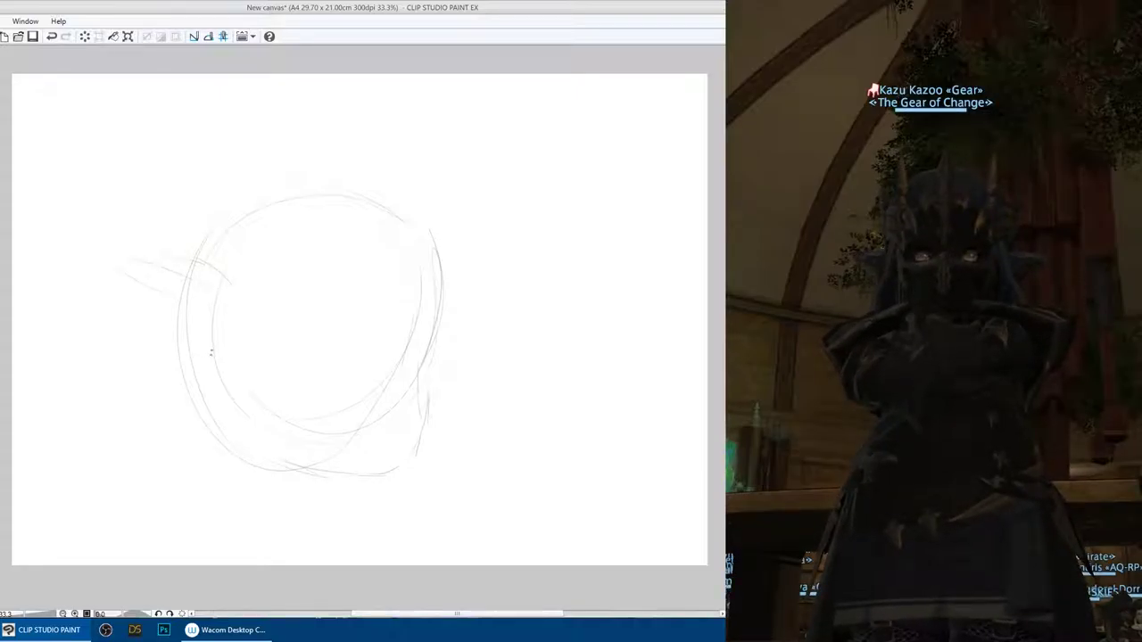
{"action": "left_click_drag", "start_coordinate": [153, 251], "coordinate": [223, 290]}
{"action": "mouse_move", "coordinate": [153, 312]}
{"action": "left_mouse_down"}
{"action": "mouse_move", "coordinate": [214, 351]}
{"action": "mouse_move", "coordinate": [206, 354]}
{"action": "left_mouse_up"}
{"action": "mouse_move", "coordinate": [121, 247]}
{"action": "left_mouse_down"}
{"action": "mouse_move", "coordinate": [192, 275]}
{"action": "mouse_move", "coordinate": [237, 311]}
{"action": "left_mouse_up"}
{"action": "left_click_drag", "start_coordinate": [164, 250], "coordinate": [114, 239]}
{"action": "mouse_move", "coordinate": [123, 252]}
{"action": "left_mouse_down"}
{"action": "mouse_move", "coordinate": [206, 341]}
{"action": "mouse_move", "coordinate": [186, 280]}
{"action": "left_mouse_up"}
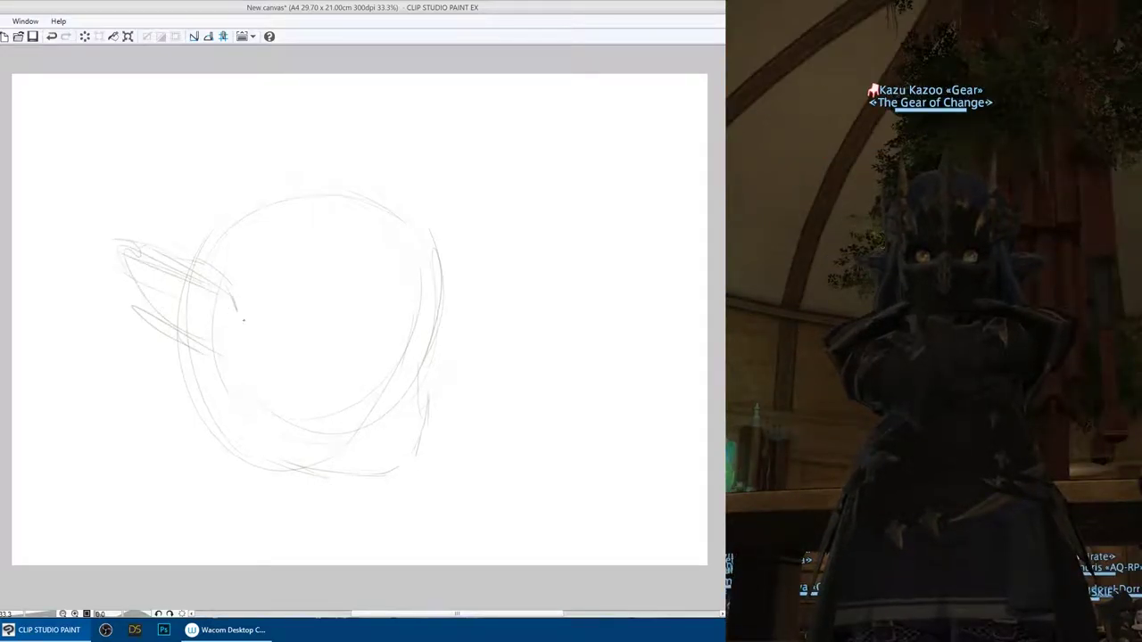
- Sketch the eye-level guideline from the base of the ear across to the front of the face
{"action": "left_click_drag", "start_coordinate": [246, 319], "coordinate": [359, 367]}
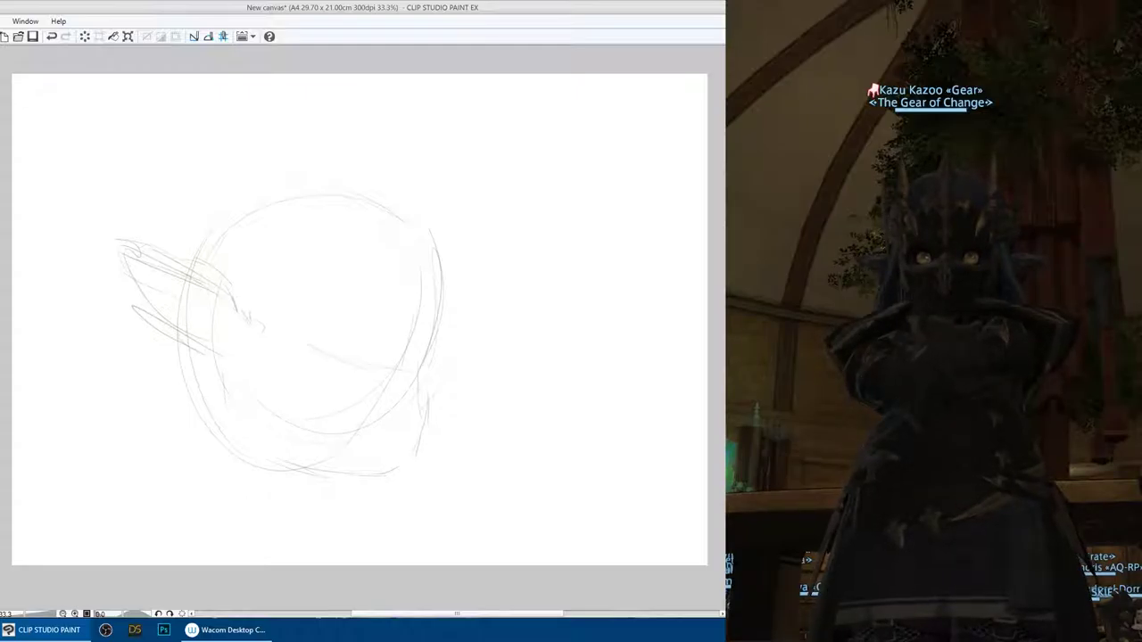
{"action": "left_click_drag", "start_coordinate": [267, 342], "coordinate": [419, 360]}
{"action": "left_click_drag", "start_coordinate": [330, 345], "coordinate": [397, 366]}
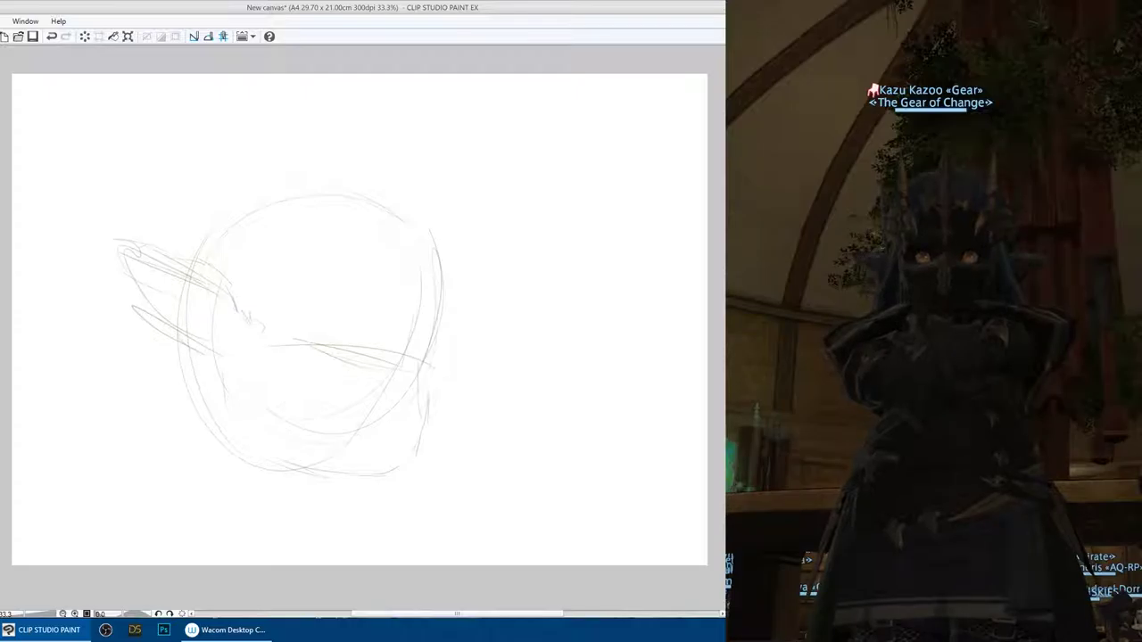
- Lasso the pointed ear, transform it to sit slightly lower on the head, and clear the selection
{"action": "left_click_drag", "start_coordinate": [234, 361], "coordinate": [219, 374]}
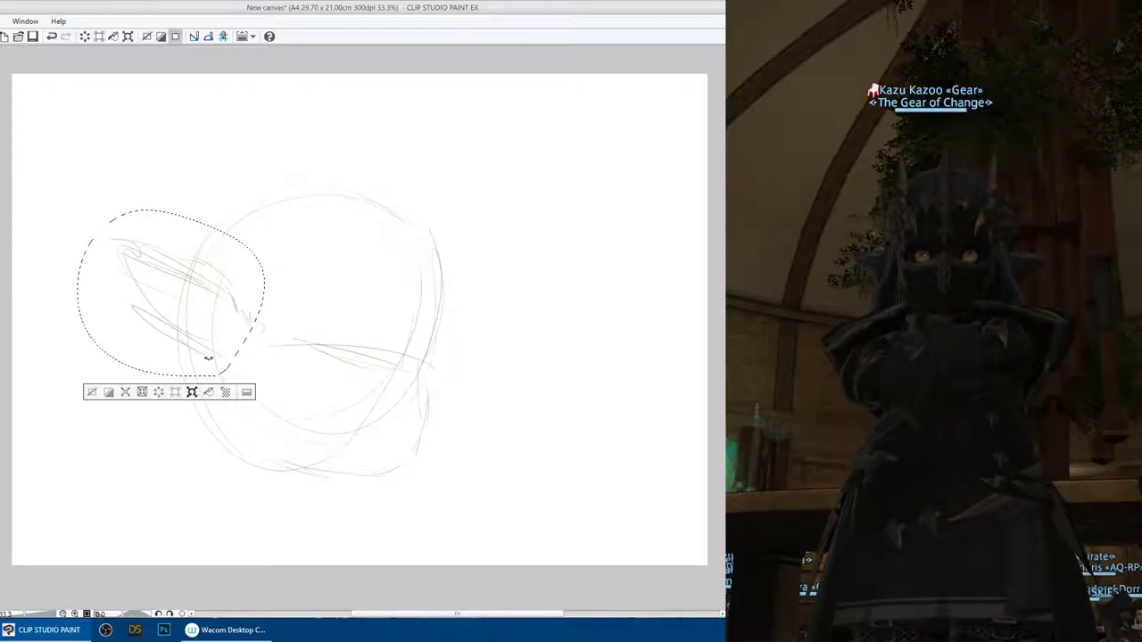
{"action": "left_click", "coordinate": [192, 392]}
{"action": "key", "text": "Return"}
{"action": "left_click", "coordinate": [67, 248]}
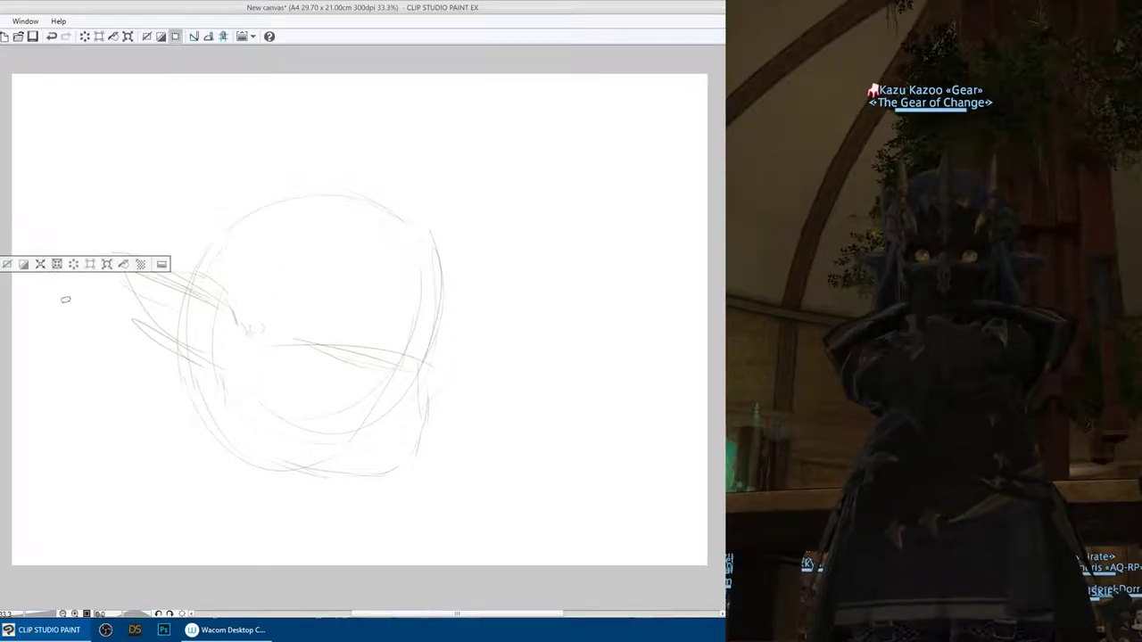
{"action": "left_click", "coordinate": [67, 370]}
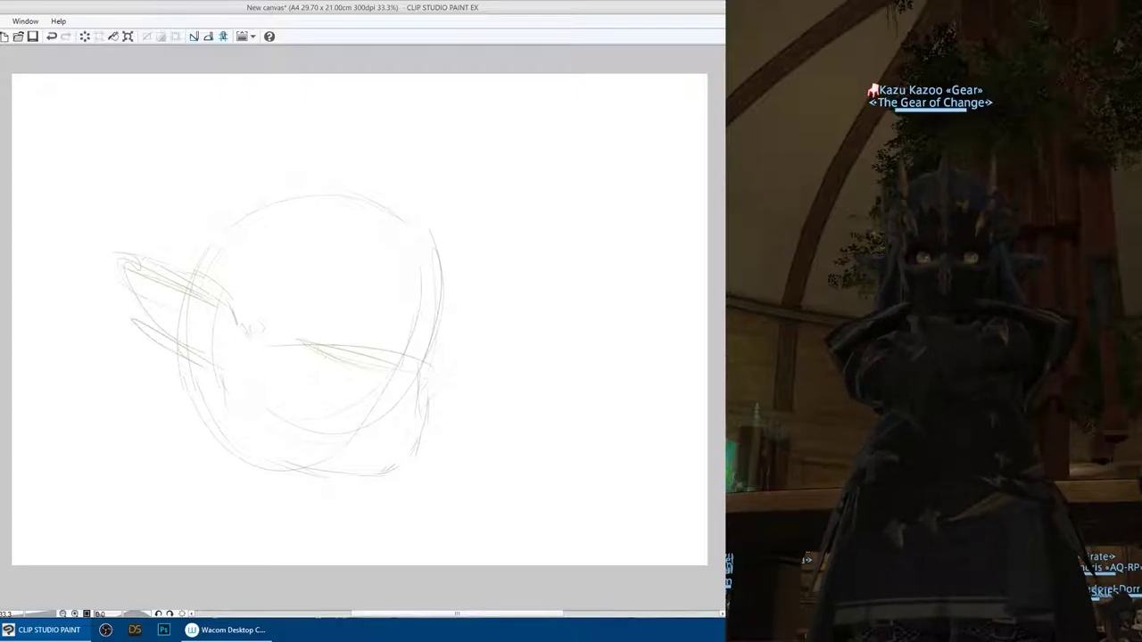
- Rough in the round eye, the nose bridge and the mask's upper edge across the cheek
{"action": "left_click_drag", "start_coordinate": [412, 359], "coordinate": [408, 379]}
{"action": "left_click_drag", "start_coordinate": [414, 363], "coordinate": [405, 380]}
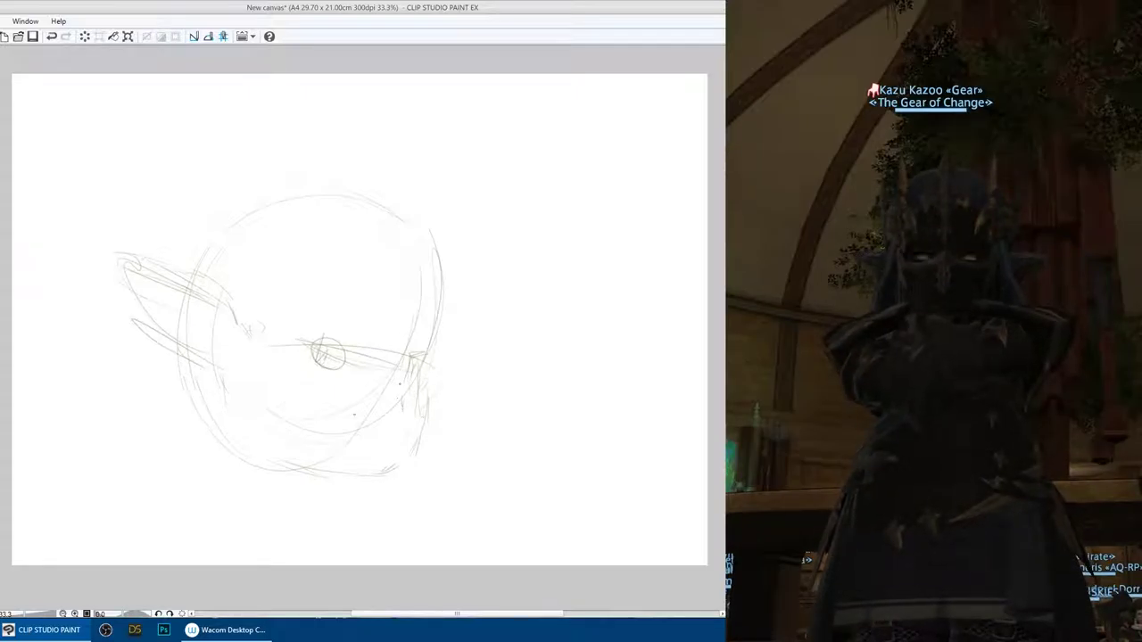
{"action": "left_click_drag", "start_coordinate": [321, 383], "coordinate": [417, 411]}
{"action": "left_click_drag", "start_coordinate": [353, 395], "coordinate": [427, 403]}
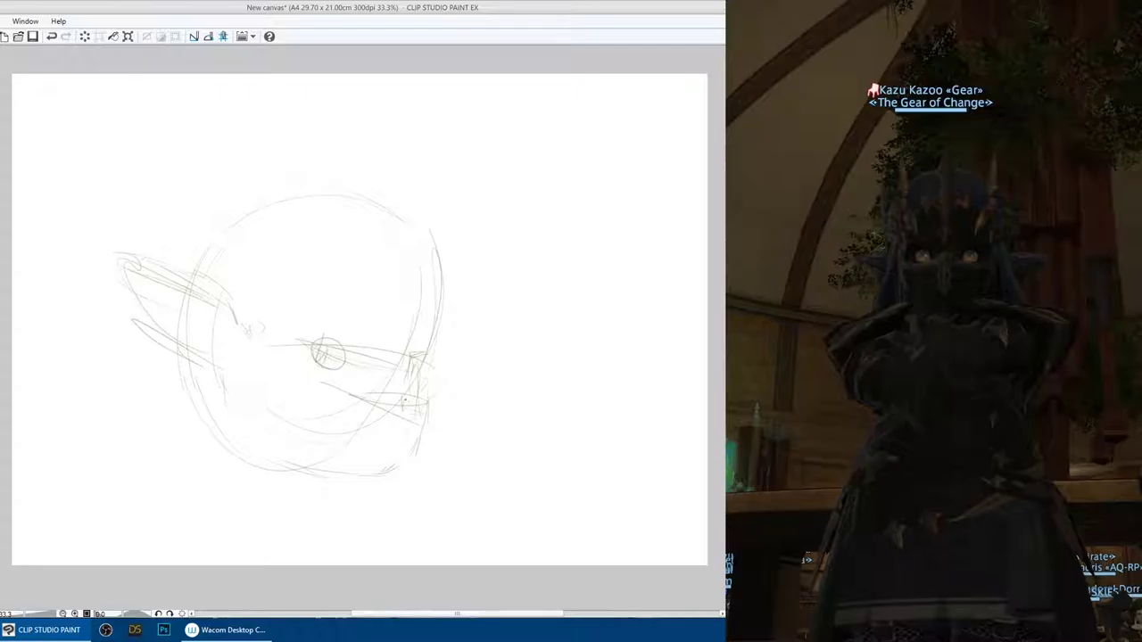
{"action": "left_click_drag", "start_coordinate": [348, 394], "coordinate": [426, 401]}
- Sketch a diagonal lock of hair from the temple past the jaw, and outline the hair hanging below the ear
{"action": "left_click_drag", "start_coordinate": [295, 364], "coordinate": [341, 397]}
{"action": "left_click_drag", "start_coordinate": [266, 349], "coordinate": [284, 332]}
{"action": "left_click_drag", "start_coordinate": [185, 430], "coordinate": [291, 312]}
{"action": "left_click_drag", "start_coordinate": [232, 394], "coordinate": [270, 355]}
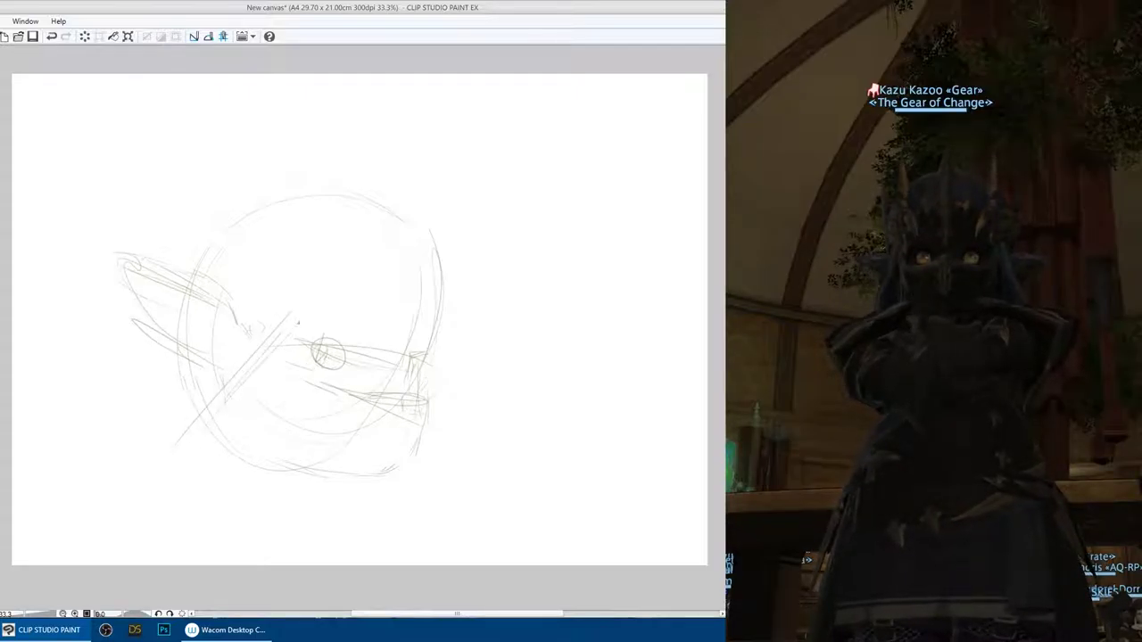
{"action": "left_click_drag", "start_coordinate": [303, 317], "coordinate": [205, 447]}
{"action": "mouse_move", "coordinate": [124, 414]}
{"action": "left_mouse_down"}
{"action": "mouse_move", "coordinate": [185, 436]}
{"action": "mouse_move", "coordinate": [189, 472]}
{"action": "left_mouse_up"}
{"action": "left_click_drag", "start_coordinate": [156, 350], "coordinate": [123, 425]}
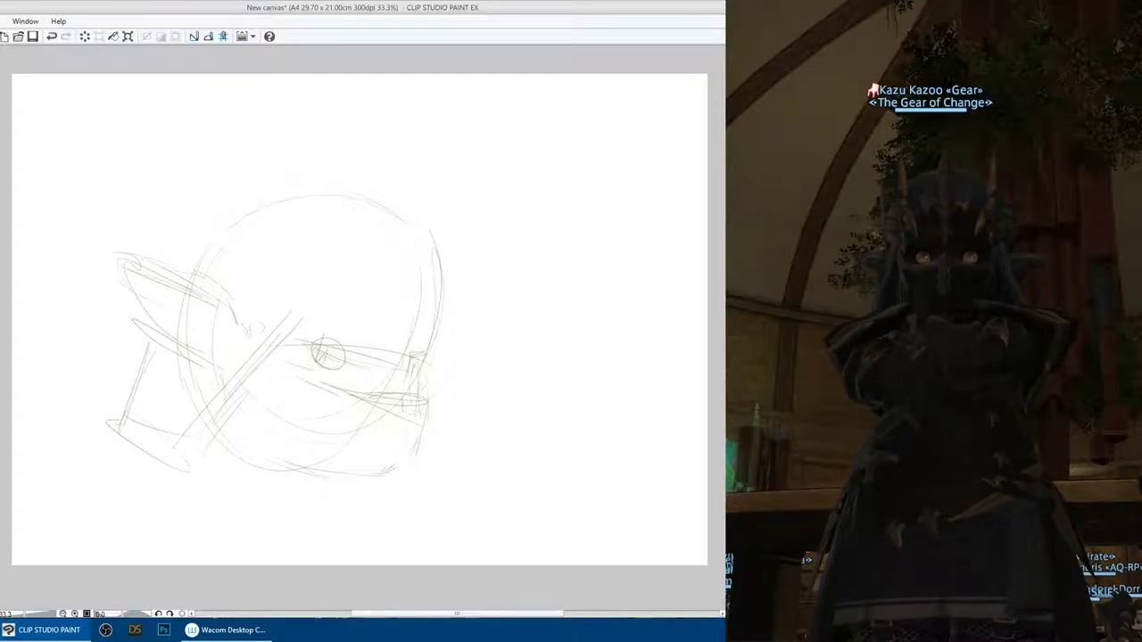
- Draw the outer hair contour arching over the skull from above the ear to the forehead
{"action": "left_click_drag", "start_coordinate": [183, 242], "coordinate": [357, 186]}
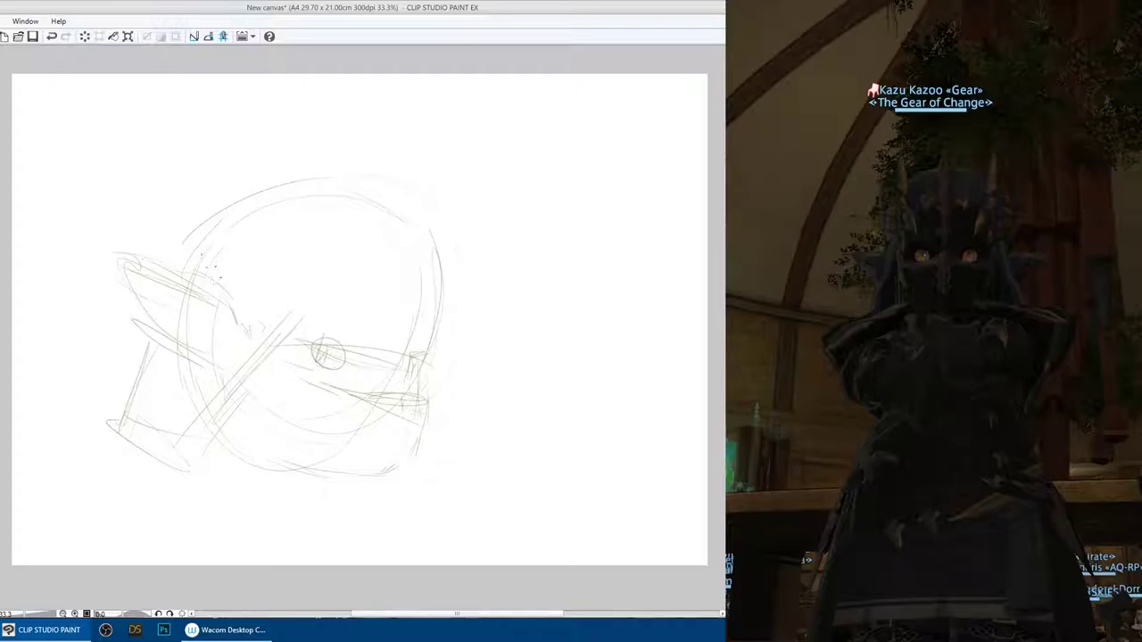
{"action": "mouse_move", "coordinate": [178, 268]}
{"action": "left_mouse_down"}
{"action": "mouse_move", "coordinate": [194, 218]}
{"action": "mouse_move", "coordinate": [342, 166]}
{"action": "mouse_move", "coordinate": [434, 268]}
{"action": "left_mouse_up"}
{"action": "left_click_drag", "start_coordinate": [190, 234], "coordinate": [180, 275]}
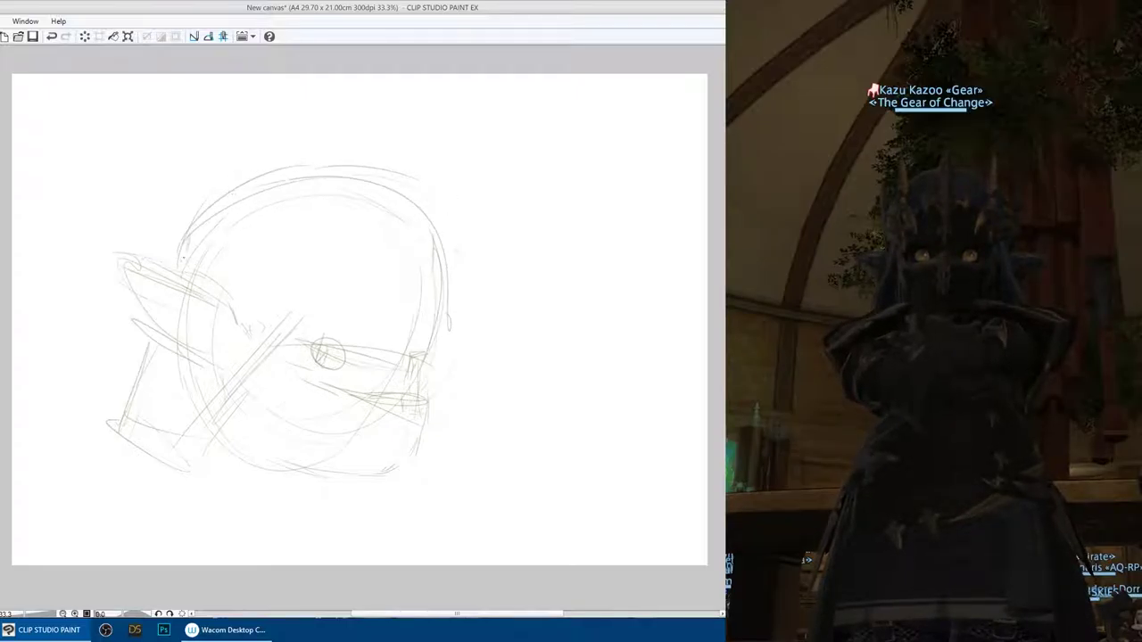
- Reinforce the hair below the ear with darker side and bottom edges and thicken the diagonal lock at the temple
{"action": "left_click_drag", "start_coordinate": [164, 346], "coordinate": [130, 458]}
{"action": "mouse_move", "coordinate": [125, 440]}
{"action": "left_mouse_down"}
{"action": "mouse_move", "coordinate": [175, 480]}
{"action": "mouse_move", "coordinate": [198, 472]}
{"action": "left_mouse_up"}
{"action": "left_click_drag", "start_coordinate": [227, 420], "coordinate": [196, 484]}
{"action": "left_click_drag", "start_coordinate": [239, 398], "coordinate": [221, 426]}
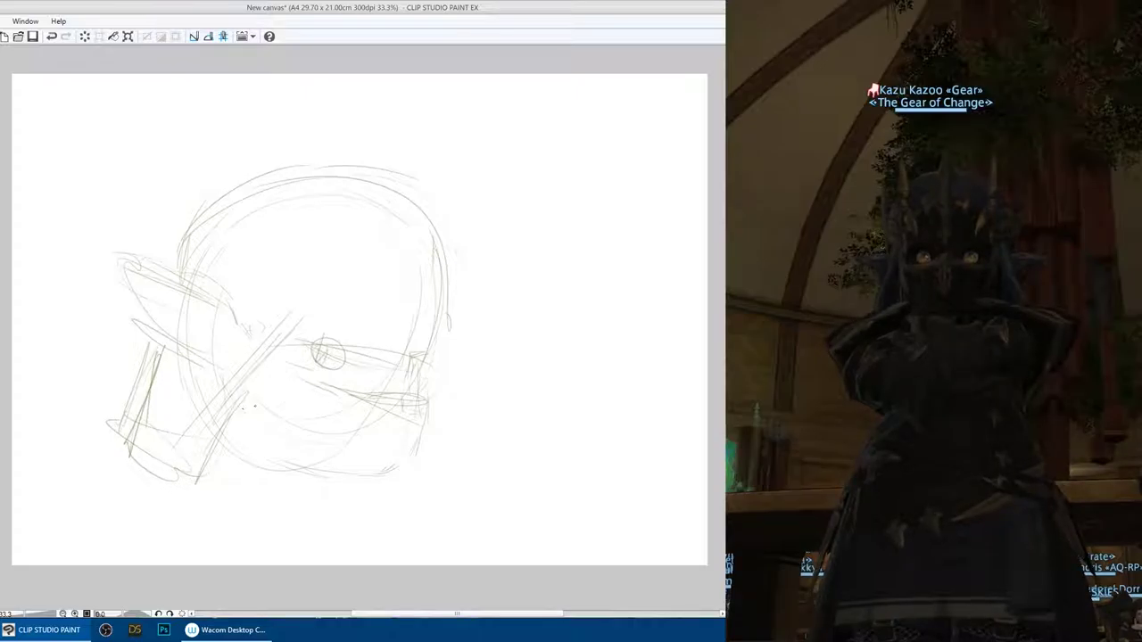
{"action": "left_click_drag", "start_coordinate": [134, 442], "coordinate": [214, 486]}
{"action": "left_click_drag", "start_coordinate": [242, 456], "coordinate": [272, 371]}
{"action": "left_click_drag", "start_coordinate": [216, 475], "coordinate": [305, 306]}
{"action": "left_click_drag", "start_coordinate": [200, 482], "coordinate": [274, 349]}
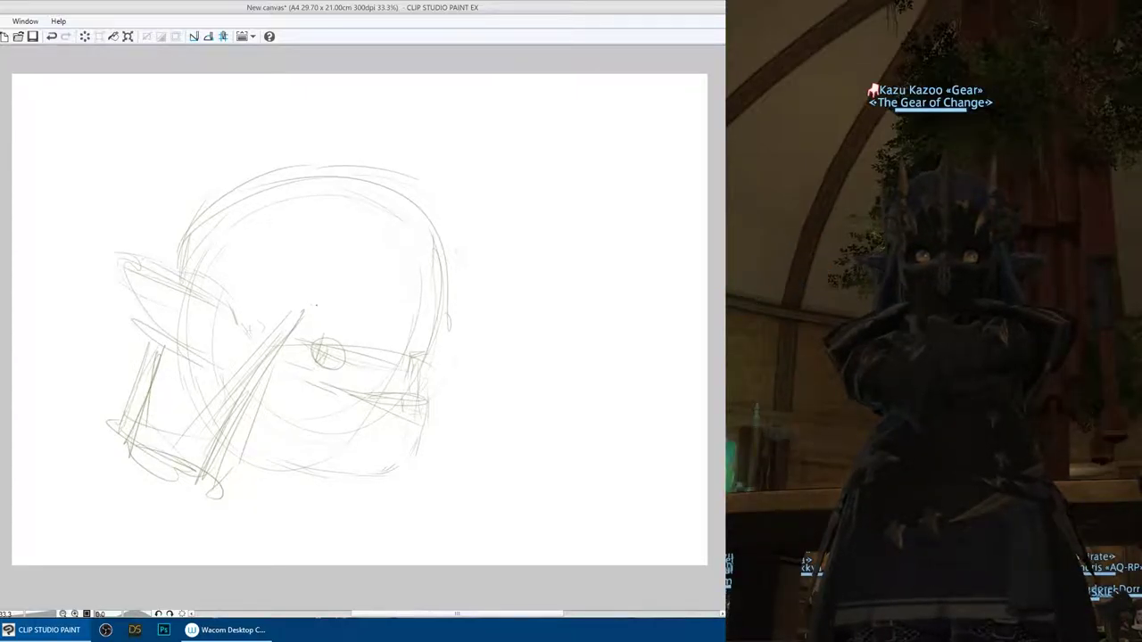
- Sketch the headpiece's edge across the forehead and a pointed spike rising from the brow
{"action": "mouse_move", "coordinate": [308, 272]}
{"action": "left_mouse_down"}
{"action": "mouse_move", "coordinate": [333, 300]}
{"action": "mouse_move", "coordinate": [331, 325]}
{"action": "mouse_move", "coordinate": [371, 292]}
{"action": "mouse_move", "coordinate": [439, 318]}
{"action": "left_mouse_up"}
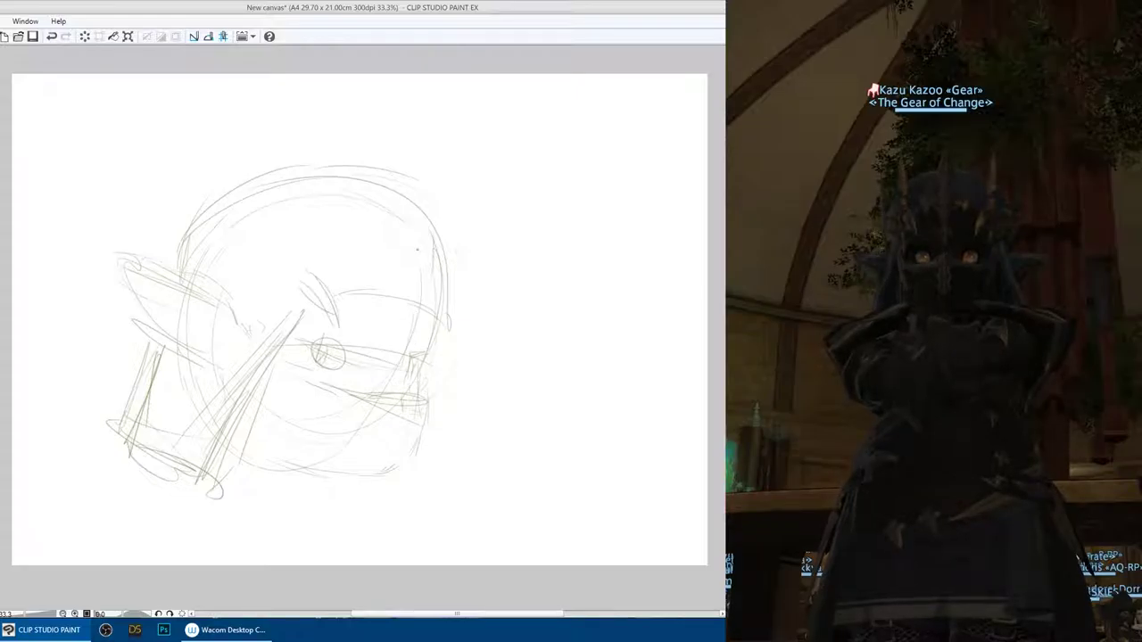
{"action": "left_click_drag", "start_coordinate": [445, 248], "coordinate": [432, 323]}
{"action": "left_click_drag", "start_coordinate": [423, 269], "coordinate": [421, 326]}
{"action": "mouse_move", "coordinate": [450, 216]}
{"action": "left_mouse_down"}
{"action": "mouse_move", "coordinate": [414, 255]}
{"action": "mouse_move", "coordinate": [429, 267]}
{"action": "left_mouse_up"}
{"action": "mouse_move", "coordinate": [449, 218]}
{"action": "left_mouse_down"}
{"action": "mouse_move", "coordinate": [440, 273]}
{"action": "mouse_move", "coordinate": [406, 271]}
{"action": "left_mouse_up"}
{"action": "left_click_drag", "start_coordinate": [413, 265], "coordinate": [414, 282]}
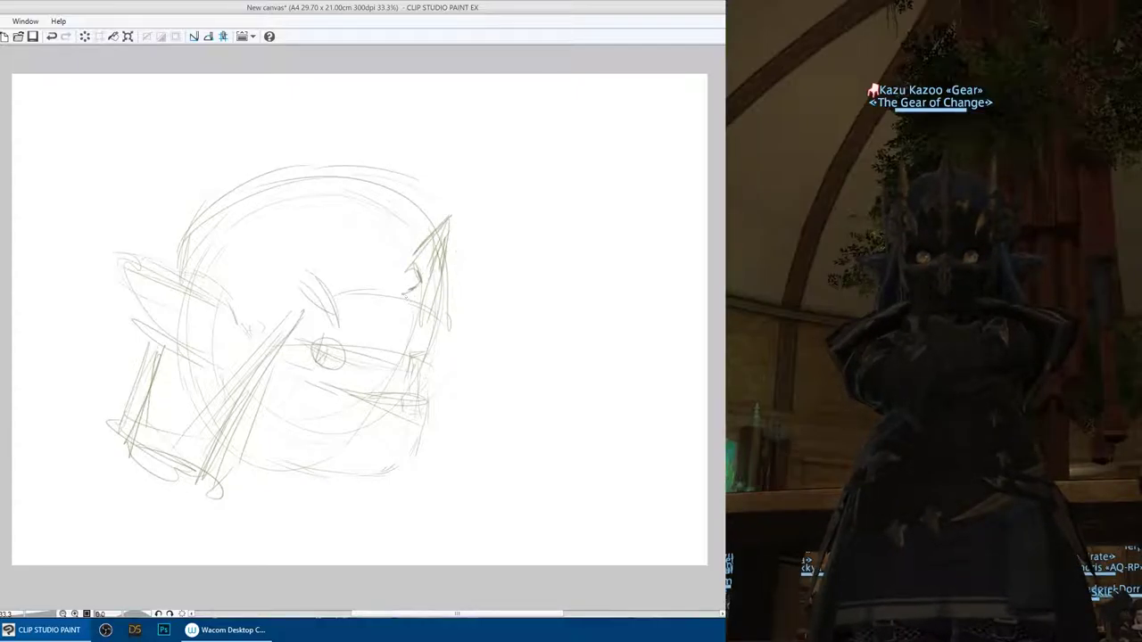
- Add the small angular ornament on the forehead and the jagged edge running down to the nose bridge
{"action": "mouse_move", "coordinate": [401, 284]}
{"action": "left_mouse_down"}
{"action": "mouse_move", "coordinate": [375, 295]}
{"action": "mouse_move", "coordinate": [382, 305]}
{"action": "mouse_move", "coordinate": [364, 296]}
{"action": "left_mouse_up"}
{"action": "mouse_move", "coordinate": [360, 276]}
{"action": "left_mouse_down"}
{"action": "mouse_move", "coordinate": [385, 278]}
{"action": "mouse_move", "coordinate": [375, 298]}
{"action": "mouse_move", "coordinate": [421, 334]}
{"action": "left_mouse_up"}
{"action": "left_click_drag", "start_coordinate": [446, 259], "coordinate": [433, 314]}
{"action": "mouse_move", "coordinate": [408, 314]}
{"action": "left_mouse_down"}
{"action": "mouse_move", "coordinate": [425, 342]}
{"action": "mouse_move", "coordinate": [396, 360]}
{"action": "mouse_move", "coordinate": [412, 361]}
{"action": "mouse_move", "coordinate": [401, 369]}
{"action": "left_mouse_up"}
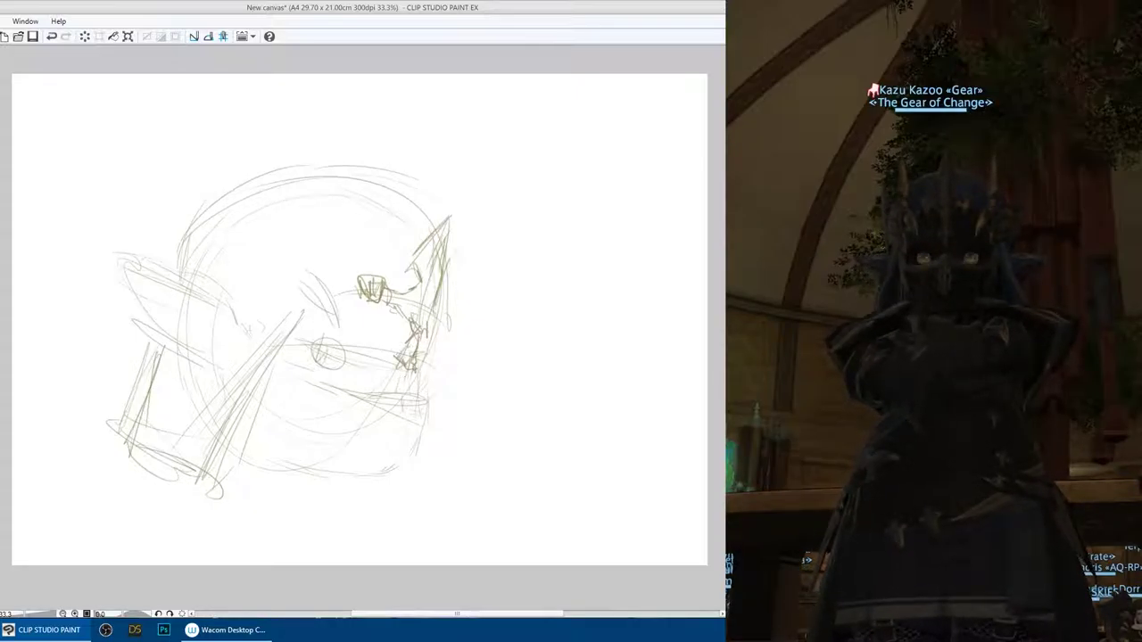
- Strengthen the mask's upper edge across the cheek and draw its front contour down from the nose
{"action": "mouse_move", "coordinate": [305, 371]}
{"action": "left_mouse_down"}
{"action": "mouse_move", "coordinate": [377, 396]}
{"action": "mouse_move", "coordinate": [423, 384]}
{"action": "mouse_move", "coordinate": [412, 398]}
{"action": "left_mouse_up"}
{"action": "left_click_drag", "start_coordinate": [423, 330], "coordinate": [421, 357]}
{"action": "mouse_move", "coordinate": [426, 351]}
{"action": "left_mouse_down"}
{"action": "mouse_move", "coordinate": [419, 375]}
{"action": "mouse_move", "coordinate": [412, 355]}
{"action": "left_mouse_up"}
{"action": "mouse_move", "coordinate": [421, 359]}
{"action": "left_mouse_down"}
{"action": "mouse_move", "coordinate": [406, 377]}
{"action": "mouse_move", "coordinate": [430, 406]}
{"action": "mouse_move", "coordinate": [409, 471]}
{"action": "left_mouse_up"}
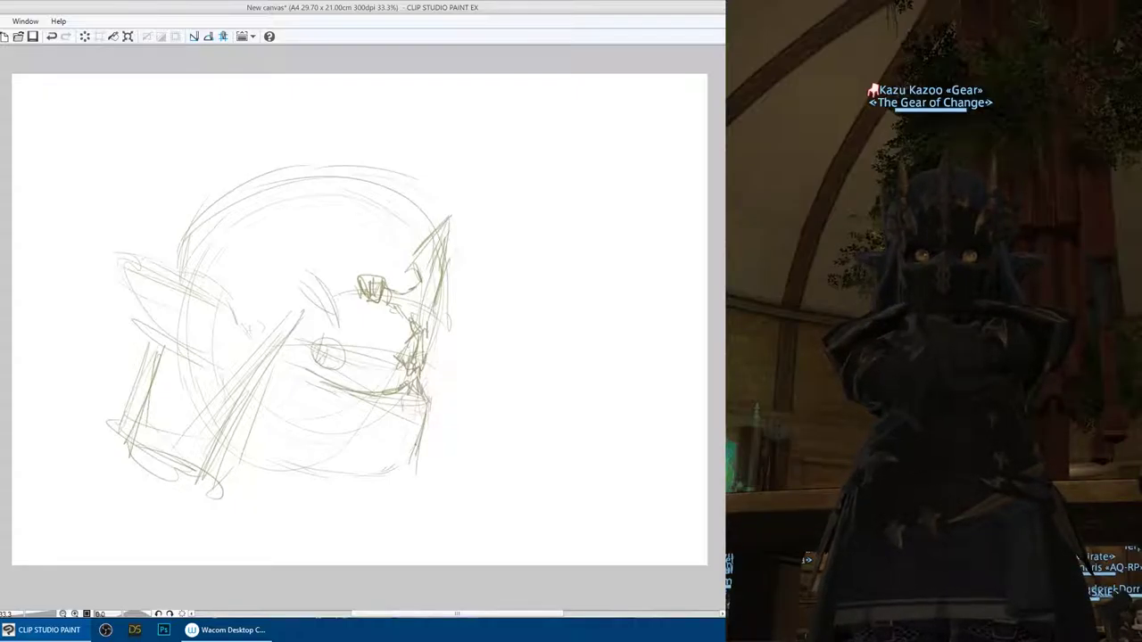
- Draw the mask's pointed chin and its lower edge running back along the jaw
{"action": "mouse_move", "coordinate": [417, 426]}
{"action": "left_mouse_down"}
{"action": "mouse_move", "coordinate": [405, 498]}
{"action": "mouse_move", "coordinate": [353, 495]}
{"action": "mouse_move", "coordinate": [294, 468]}
{"action": "left_mouse_up"}
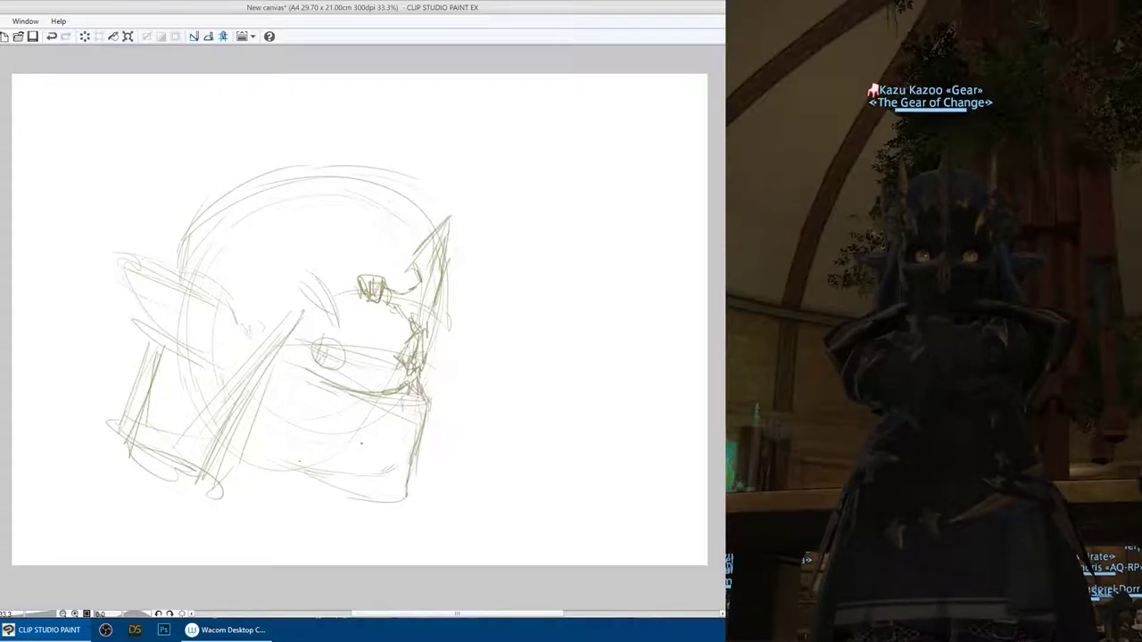
{"action": "mouse_move", "coordinate": [406, 487]}
{"action": "left_mouse_down"}
{"action": "mouse_move", "coordinate": [401, 525]}
{"action": "mouse_move", "coordinate": [242, 449]}
{"action": "left_mouse_up"}
{"action": "left_click_drag", "start_coordinate": [361, 491], "coordinate": [239, 446]}
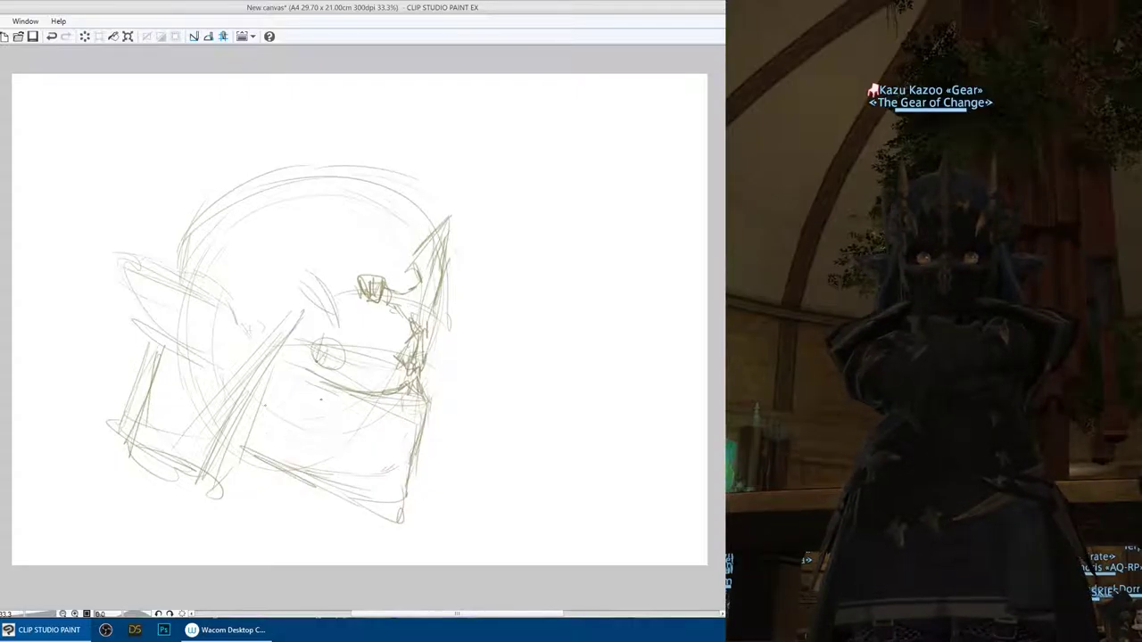
- Sketch jagged trim at the mask's rear upper corner and along its front edge
{"action": "mouse_move", "coordinate": [273, 387]}
{"action": "left_mouse_down"}
{"action": "mouse_move", "coordinate": [274, 411]}
{"action": "mouse_move", "coordinate": [283, 394]}
{"action": "left_mouse_up"}
{"action": "mouse_move", "coordinate": [283, 385]}
{"action": "left_mouse_down"}
{"action": "mouse_move", "coordinate": [327, 387]}
{"action": "mouse_move", "coordinate": [292, 373]}
{"action": "left_mouse_up"}
{"action": "mouse_move", "coordinate": [272, 392]}
{"action": "left_mouse_down"}
{"action": "mouse_move", "coordinate": [276, 413]}
{"action": "mouse_move", "coordinate": [294, 387]}
{"action": "left_mouse_up"}
{"action": "mouse_move", "coordinate": [289, 392]}
{"action": "left_mouse_down"}
{"action": "mouse_move", "coordinate": [325, 401]}
{"action": "mouse_move", "coordinate": [382, 368]}
{"action": "mouse_move", "coordinate": [332, 414]}
{"action": "mouse_move", "coordinate": [373, 420]}
{"action": "mouse_move", "coordinate": [400, 440]}
{"action": "left_mouse_up"}
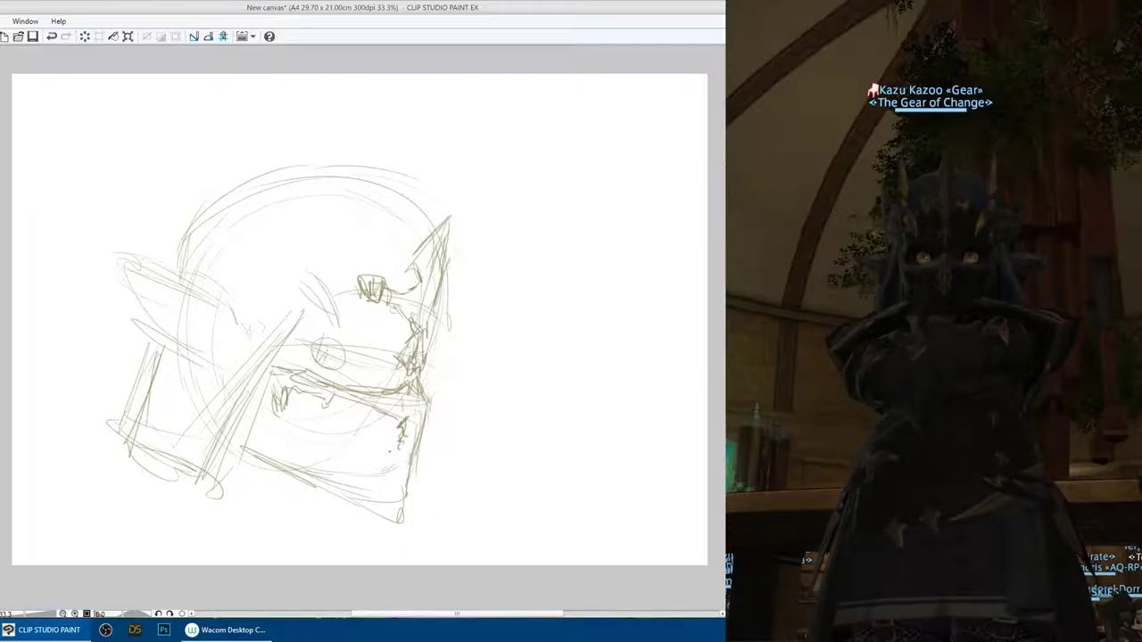
{"action": "left_click_drag", "start_coordinate": [399, 421], "coordinate": [406, 489]}
{"action": "mouse_move", "coordinate": [417, 410]}
{"action": "left_mouse_down"}
{"action": "mouse_move", "coordinate": [414, 453]}
{"action": "mouse_move", "coordinate": [420, 416]}
{"action": "left_mouse_up"}
{"action": "left_click_drag", "start_coordinate": [418, 410], "coordinate": [415, 445]}
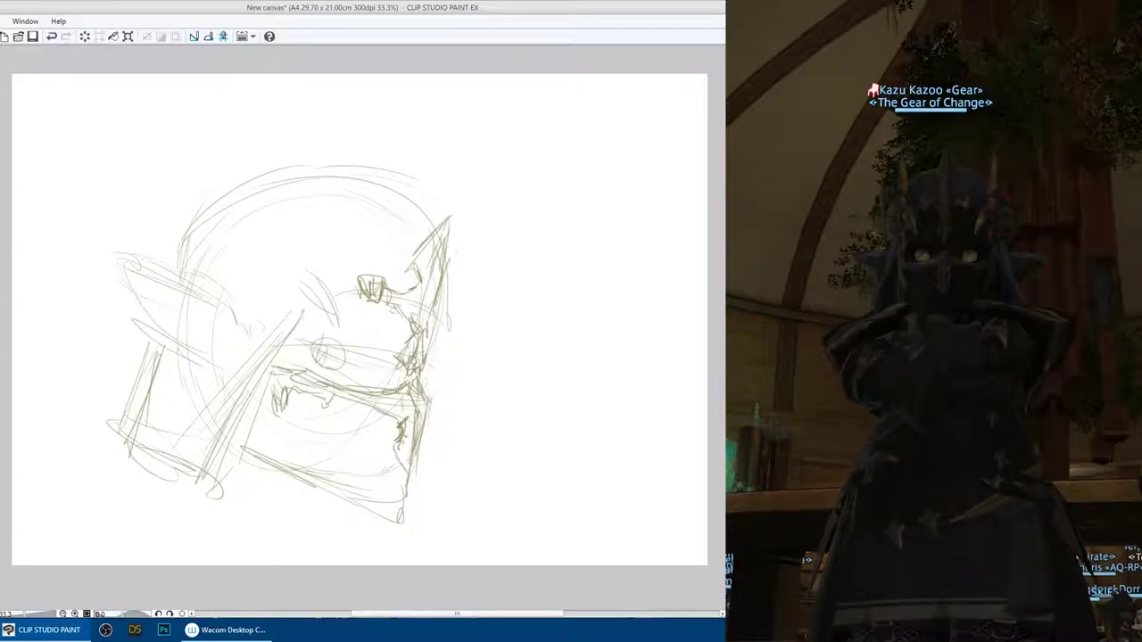
- Define the eye with a darker upper lid, iris and pupil, and add the eyebrow above it
{"action": "mouse_move", "coordinate": [342, 346]}
{"action": "left_mouse_down"}
{"action": "mouse_move", "coordinate": [332, 364]}
{"action": "mouse_move", "coordinate": [343, 342]}
{"action": "mouse_move", "coordinate": [356, 352]}
{"action": "left_mouse_up"}
{"action": "mouse_move", "coordinate": [318, 345]}
{"action": "left_mouse_down"}
{"action": "mouse_move", "coordinate": [353, 341]}
{"action": "mouse_move", "coordinate": [364, 358]}
{"action": "left_mouse_up"}
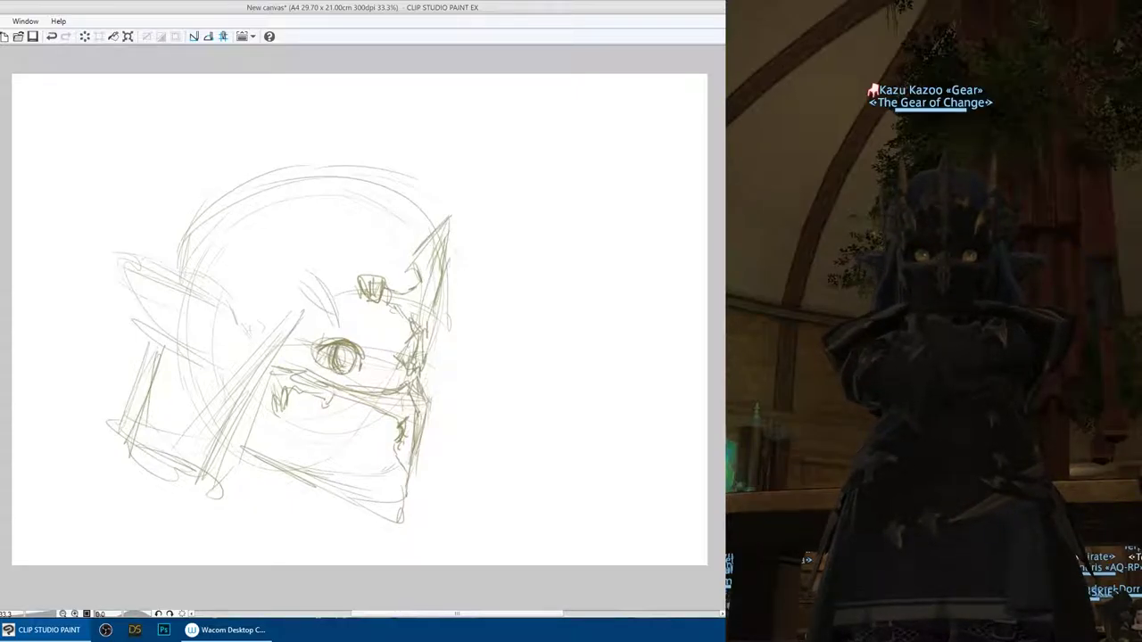
{"action": "left_click_drag", "start_coordinate": [340, 350], "coordinate": [346, 370]}
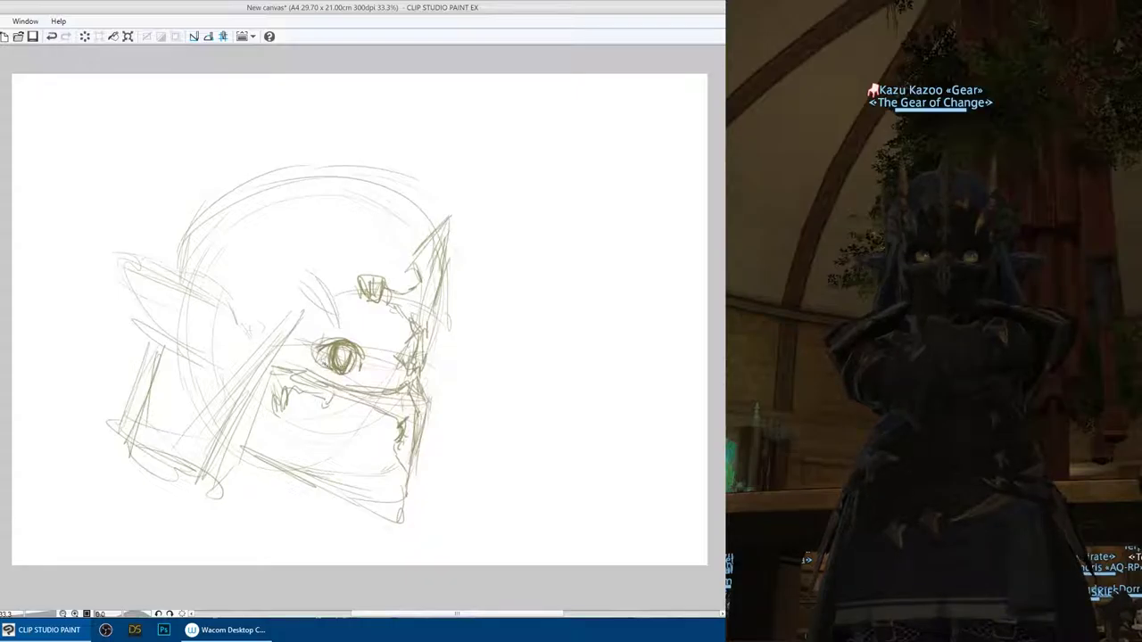
{"action": "mouse_move", "coordinate": [309, 333]}
{"action": "left_mouse_down"}
{"action": "mouse_move", "coordinate": [355, 326]}
{"action": "mouse_move", "coordinate": [366, 341]}
{"action": "mouse_move", "coordinate": [334, 323]}
{"action": "left_mouse_up"}
{"action": "left_click_drag", "start_coordinate": [340, 374], "coordinate": [352, 365]}
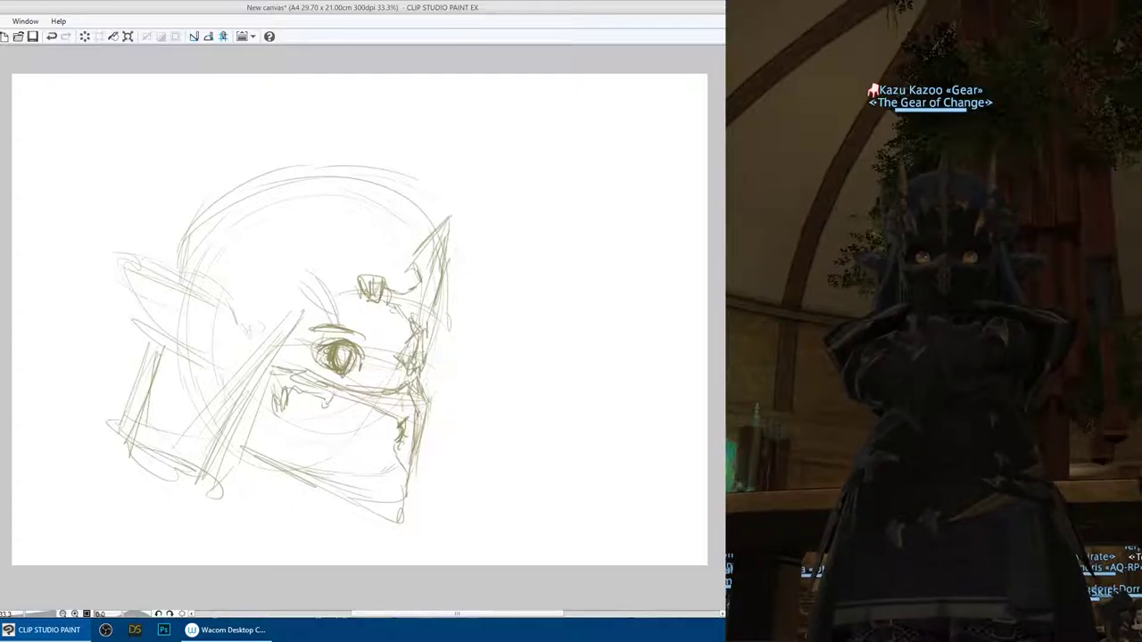
- Shift the iris slightly toward the back of the head and clear the selection
{"action": "mouse_move", "coordinate": [327, 346]}
{"action": "left_mouse_down"}
{"action": "mouse_move", "coordinate": [351, 341]}
{"action": "mouse_move", "coordinate": [349, 368]}
{"action": "mouse_move", "coordinate": [322, 357]}
{"action": "mouse_move", "coordinate": [332, 361]}
{"action": "left_mouse_up"}
{"action": "left_click", "coordinate": [358, 387]}
{"action": "key", "text": "Return"}
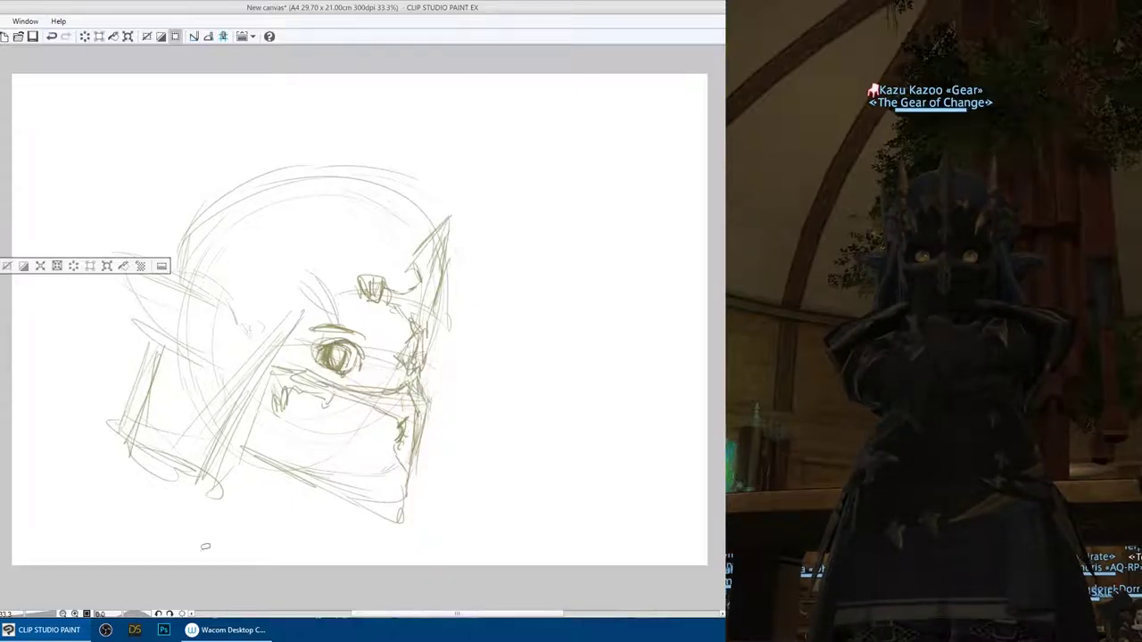
{"action": "key", "text": "ctrl+d"}
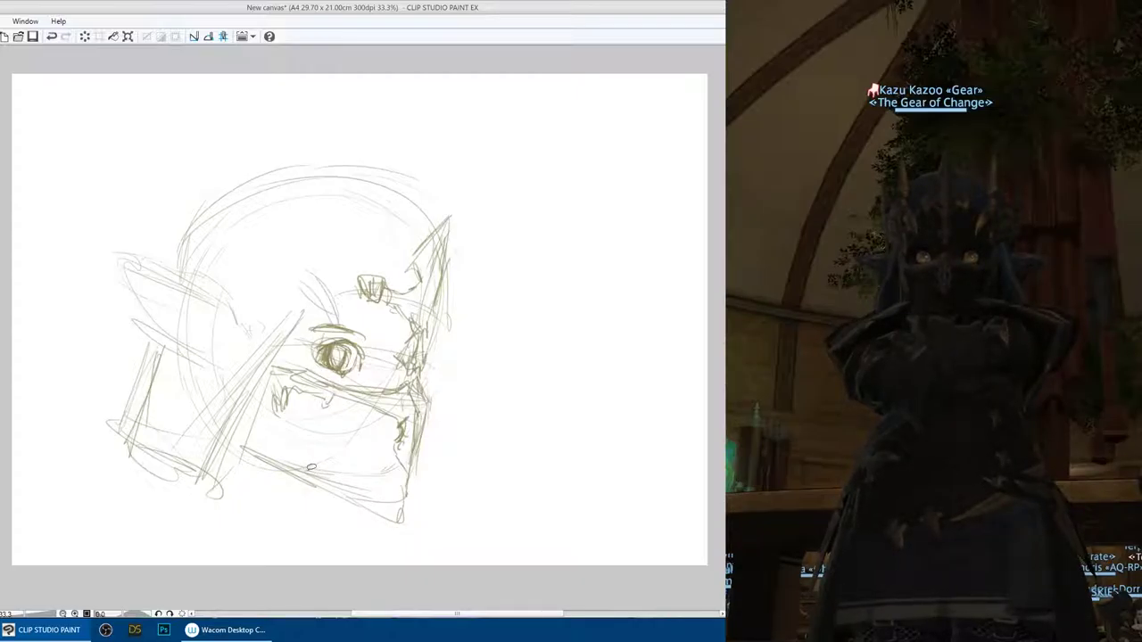
- Redraw the mask's lower edge and add faint crossing guide lines over its cheek area
{"action": "mouse_move", "coordinate": [249, 448]}
{"action": "left_mouse_down"}
{"action": "mouse_move", "coordinate": [312, 483]}
{"action": "mouse_move", "coordinate": [426, 488]}
{"action": "left_mouse_up"}
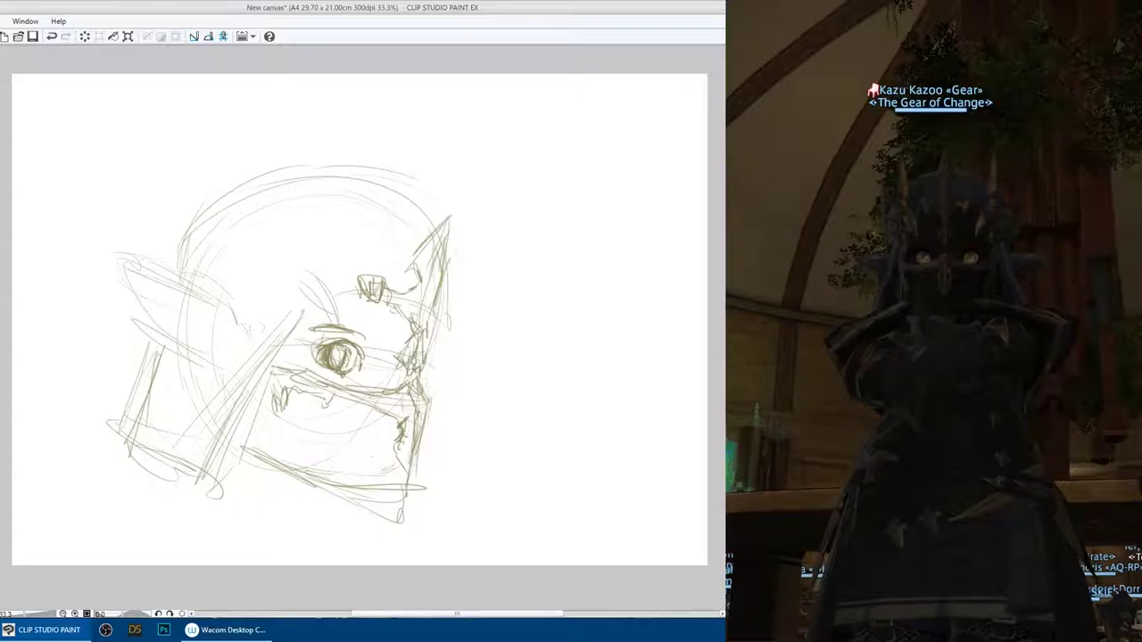
{"action": "left_click_drag", "start_coordinate": [344, 418], "coordinate": [335, 471]}
{"action": "left_click_drag", "start_coordinate": [298, 419], "coordinate": [292, 448]}
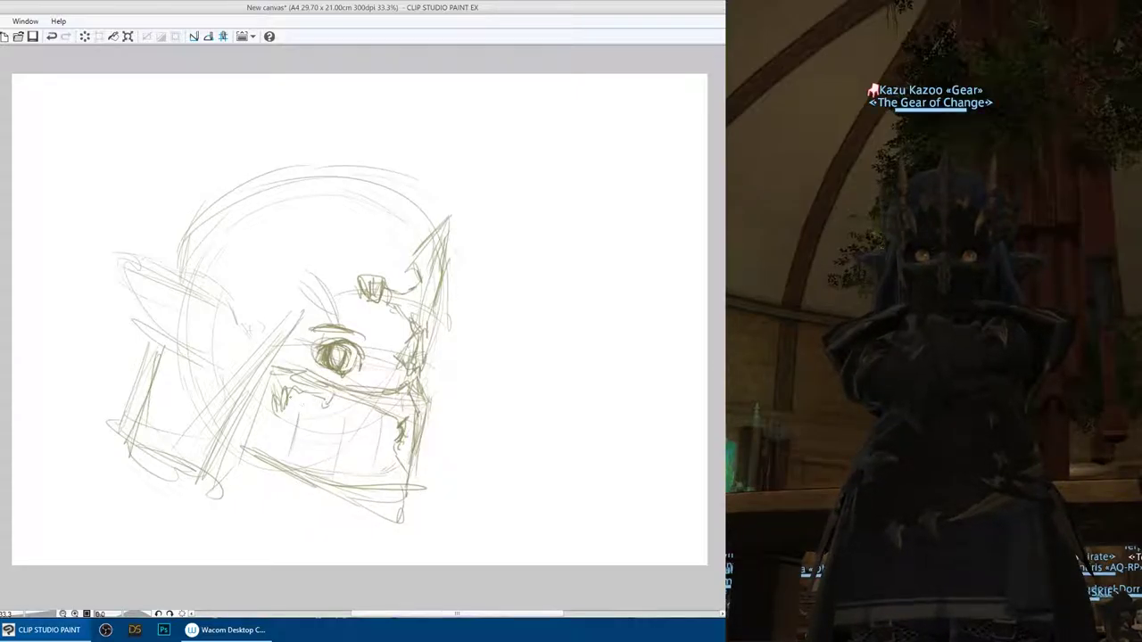
{"action": "left_click_drag", "start_coordinate": [313, 435], "coordinate": [378, 448]}
{"action": "left_click_drag", "start_coordinate": [287, 450], "coordinate": [367, 467]}
- Draw three columns of small tapered studs down the mask along the guide lines
{"action": "left_click_drag", "start_coordinate": [298, 402], "coordinate": [287, 455]}
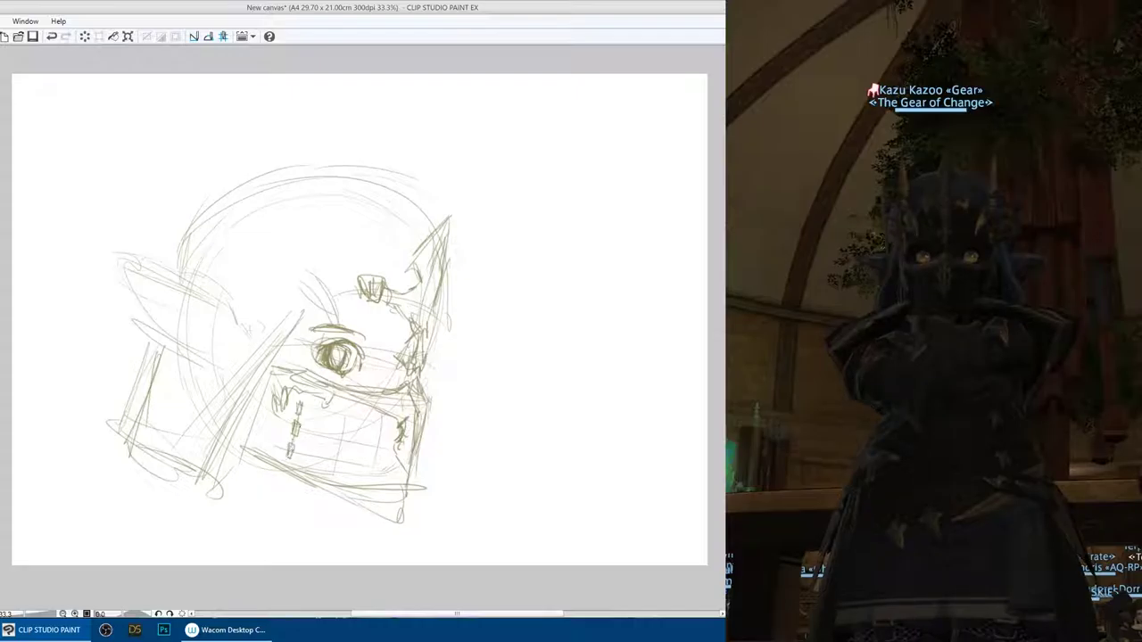
{"action": "left_click_drag", "start_coordinate": [340, 410], "coordinate": [337, 471]}
{"action": "left_click_drag", "start_coordinate": [375, 417], "coordinate": [380, 436]}
{"action": "left_click_drag", "start_coordinate": [374, 439], "coordinate": [370, 476]}
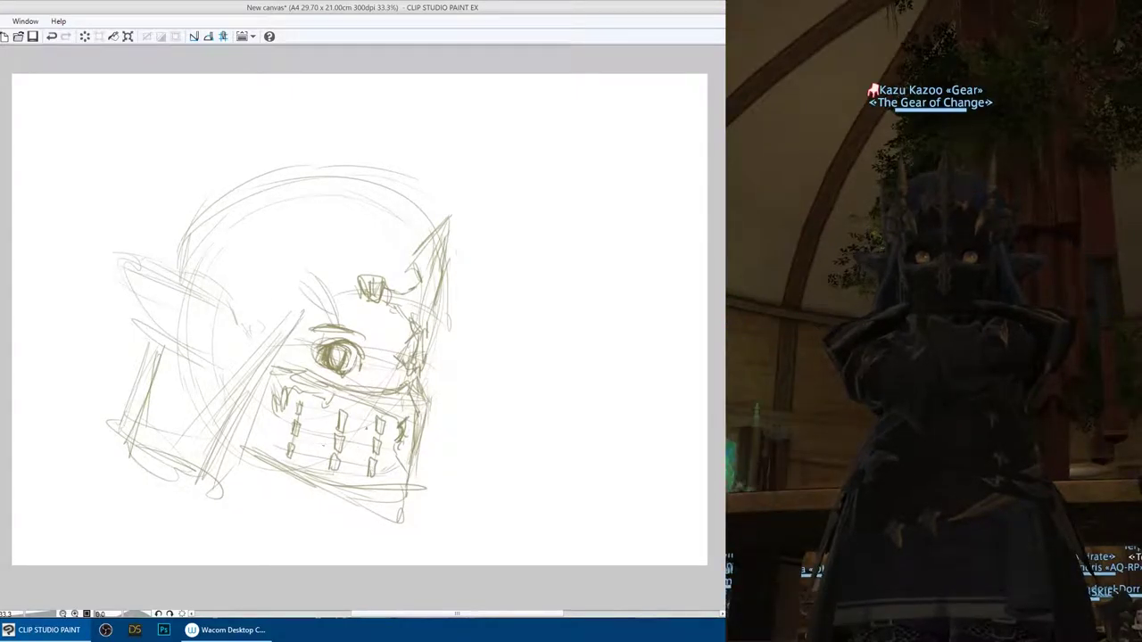
- Darken the mask's rear edge, the long hair lock beside it and the lower ends of the hair
{"action": "left_click_drag", "start_coordinate": [282, 379], "coordinate": [255, 453]}
{"action": "left_click_drag", "start_coordinate": [301, 308], "coordinate": [261, 380]}
{"action": "left_click_drag", "start_coordinate": [287, 327], "coordinate": [202, 498]}
{"action": "mouse_move", "coordinate": [206, 491]}
{"action": "left_mouse_down"}
{"action": "mouse_move", "coordinate": [127, 437]}
{"action": "mouse_move", "coordinate": [191, 469]}
{"action": "left_mouse_up"}
{"action": "left_click_drag", "start_coordinate": [196, 485], "coordinate": [143, 450]}
- Define the pointed ear with darker upper and lower edges and an inner fold running to the lobe
{"action": "mouse_move", "coordinate": [216, 344]}
{"action": "left_mouse_down"}
{"action": "mouse_move", "coordinate": [173, 360]}
{"action": "mouse_move", "coordinate": [127, 305]}
{"action": "left_mouse_up"}
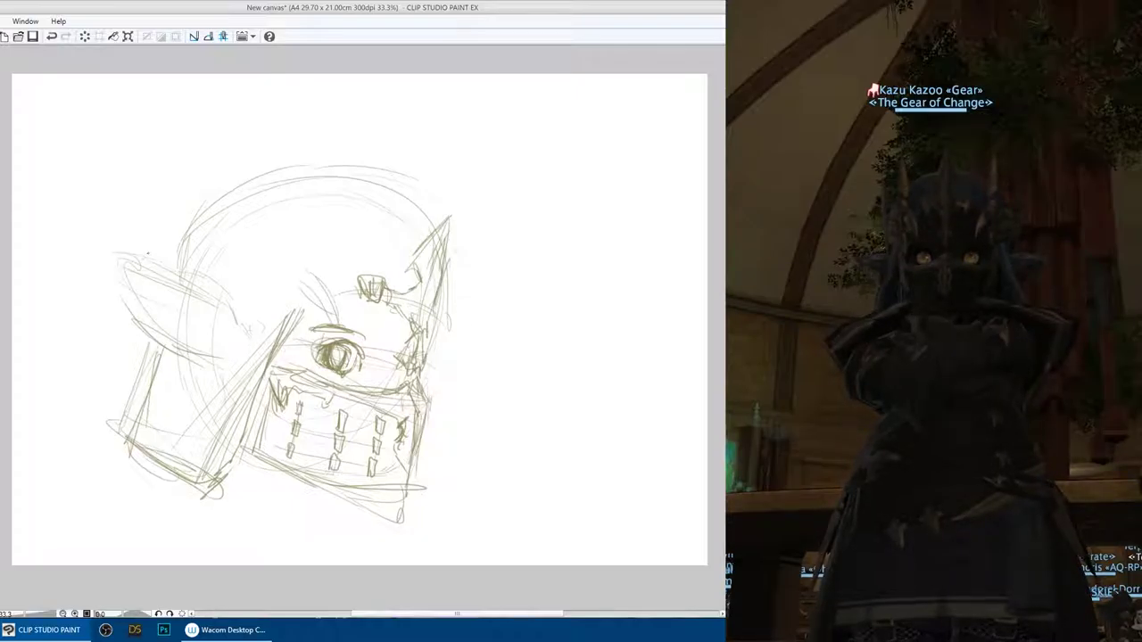
{"action": "mouse_move", "coordinate": [143, 280]}
{"action": "left_mouse_down"}
{"action": "mouse_move", "coordinate": [219, 350]}
{"action": "mouse_move", "coordinate": [236, 349]}
{"action": "mouse_move", "coordinate": [221, 349]}
{"action": "left_mouse_up"}
{"action": "mouse_move", "coordinate": [139, 281]}
{"action": "left_mouse_down"}
{"action": "mouse_move", "coordinate": [198, 356]}
{"action": "mouse_move", "coordinate": [214, 359]}
{"action": "left_mouse_up"}
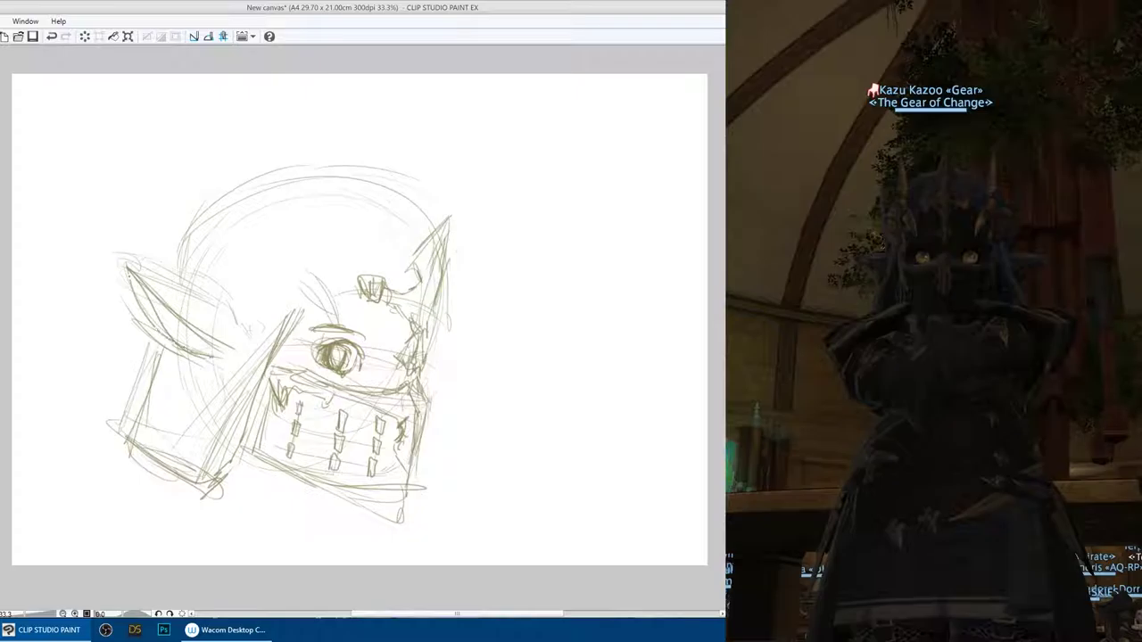
{"action": "mouse_move", "coordinate": [139, 287]}
{"action": "left_mouse_down"}
{"action": "mouse_move", "coordinate": [219, 354]}
{"action": "mouse_move", "coordinate": [205, 358]}
{"action": "left_mouse_up"}
{"action": "left_click_drag", "start_coordinate": [131, 262], "coordinate": [242, 294]}
{"action": "left_click_drag", "start_coordinate": [190, 307], "coordinate": [210, 335]}
{"action": "left_click_drag", "start_coordinate": [169, 272], "coordinate": [241, 314]}
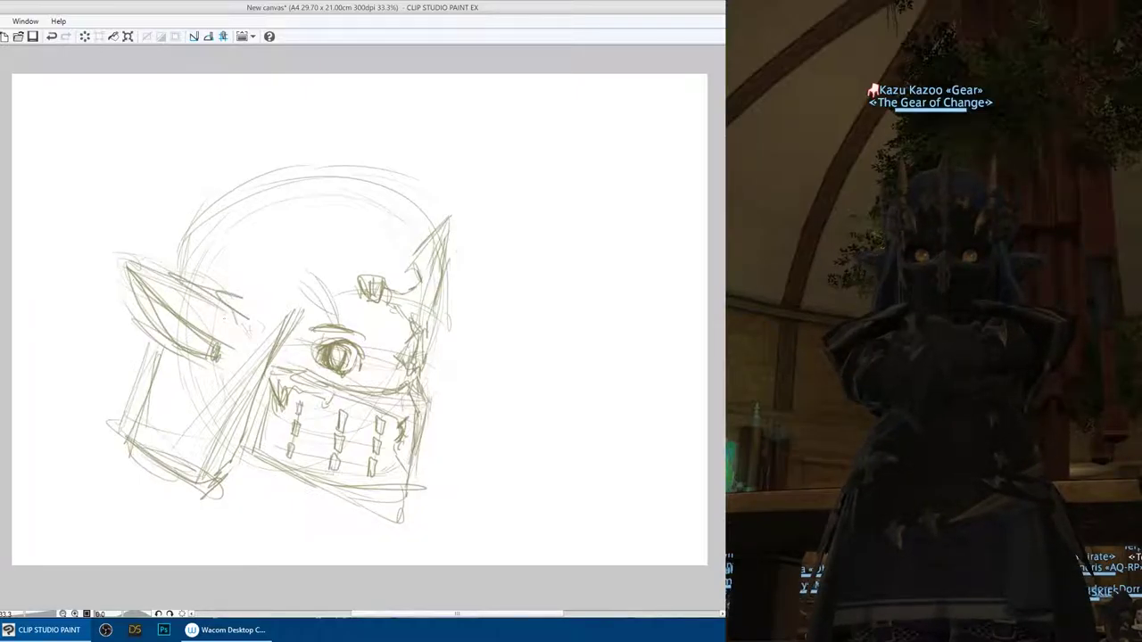
{"action": "mouse_move", "coordinate": [136, 273]}
{"action": "left_mouse_down"}
{"action": "mouse_move", "coordinate": [216, 295]}
{"action": "mouse_move", "coordinate": [161, 344]}
{"action": "left_mouse_up"}
- Strengthen the ear's back edge and the hair hanging behind it, and add a small curl at the back of the skull
{"action": "mouse_move", "coordinate": [123, 272]}
{"action": "left_mouse_down"}
{"action": "mouse_move", "coordinate": [173, 350]}
{"action": "mouse_move", "coordinate": [143, 412]}
{"action": "left_mouse_up"}
{"action": "left_click_drag", "start_coordinate": [159, 355], "coordinate": [123, 456]}
{"action": "left_click_drag", "start_coordinate": [155, 349], "coordinate": [115, 412]}
{"action": "left_click_drag", "start_coordinate": [155, 349], "coordinate": [128, 435]}
{"action": "left_click_drag", "start_coordinate": [185, 236], "coordinate": [177, 260]}
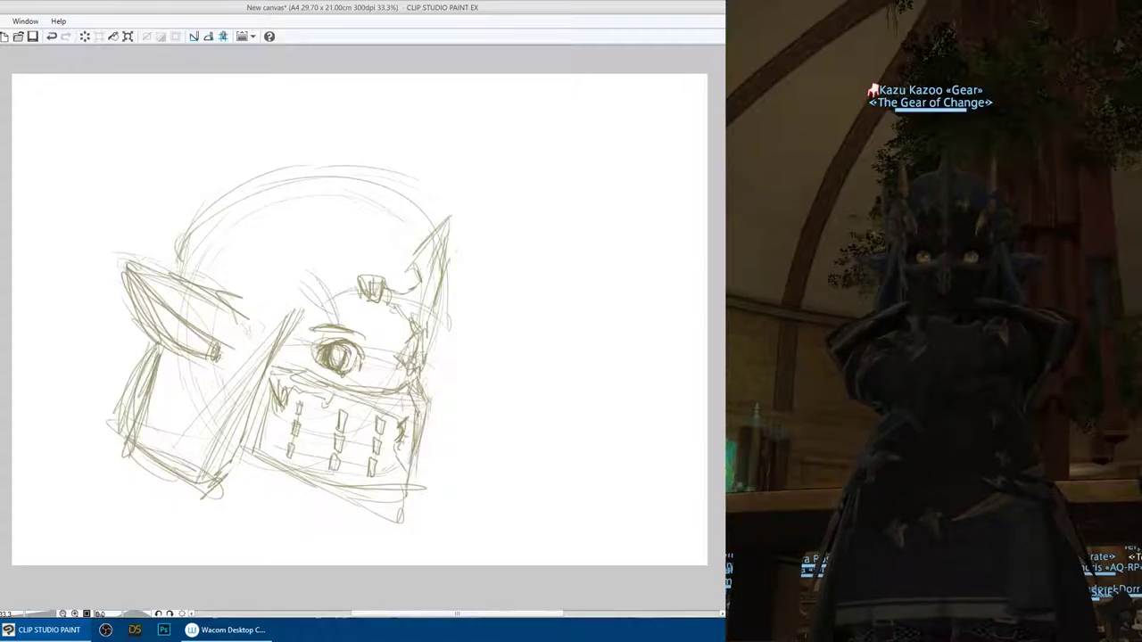
- Sketch the crown's tall diamond-based spike above the temple and its band running back over the ear to a small block
{"action": "left_click_drag", "start_coordinate": [359, 289], "coordinate": [337, 327]}
{"action": "mouse_move", "coordinate": [290, 279]}
{"action": "left_mouse_down"}
{"action": "mouse_move", "coordinate": [298, 312]}
{"action": "mouse_move", "coordinate": [321, 285]}
{"action": "mouse_move", "coordinate": [303, 279]}
{"action": "mouse_move", "coordinate": [300, 291]}
{"action": "mouse_move", "coordinate": [305, 258]}
{"action": "mouse_move", "coordinate": [321, 284]}
{"action": "mouse_move", "coordinate": [309, 233]}
{"action": "mouse_move", "coordinate": [335, 153]}
{"action": "mouse_move", "coordinate": [318, 260]}
{"action": "left_mouse_up"}
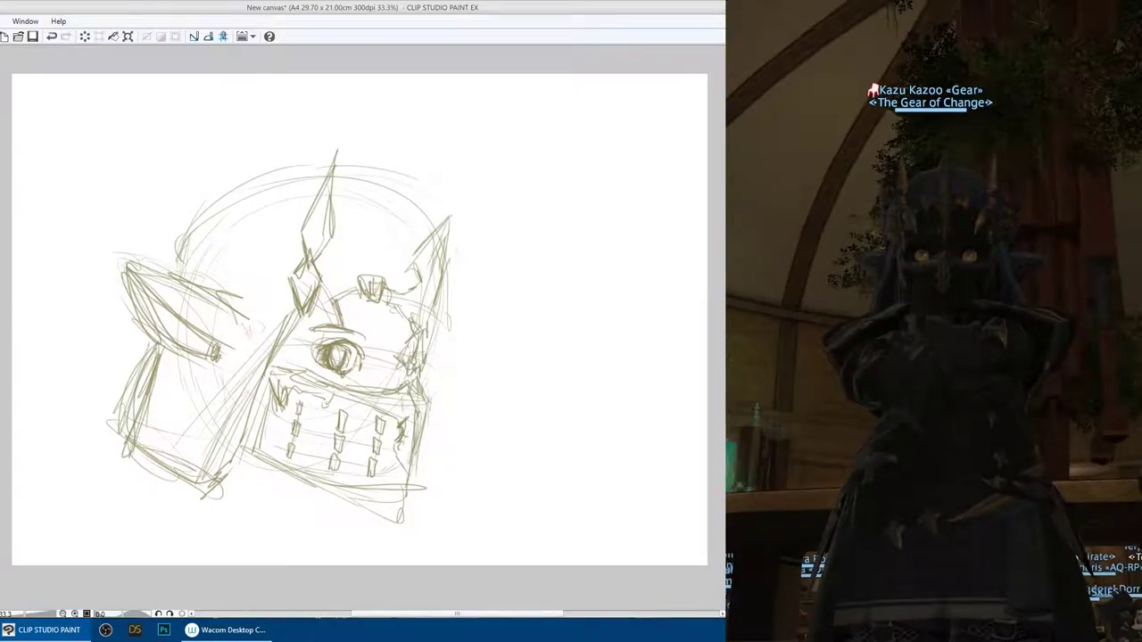
{"action": "left_click_drag", "start_coordinate": [241, 259], "coordinate": [284, 276]}
{"action": "mouse_move", "coordinate": [222, 250]}
{"action": "left_mouse_down"}
{"action": "mouse_move", "coordinate": [285, 274]}
{"action": "mouse_move", "coordinate": [294, 314]}
{"action": "left_mouse_up"}
{"action": "left_click_drag", "start_coordinate": [216, 280], "coordinate": [294, 310]}
{"action": "mouse_move", "coordinate": [230, 279]}
{"action": "left_mouse_down"}
{"action": "mouse_move", "coordinate": [203, 284]}
{"action": "mouse_move", "coordinate": [218, 271]}
{"action": "mouse_move", "coordinate": [208, 267]}
{"action": "mouse_move", "coordinate": [207, 283]}
{"action": "left_mouse_up"}
{"action": "left_click_drag", "start_coordinate": [217, 253], "coordinate": [219, 282]}
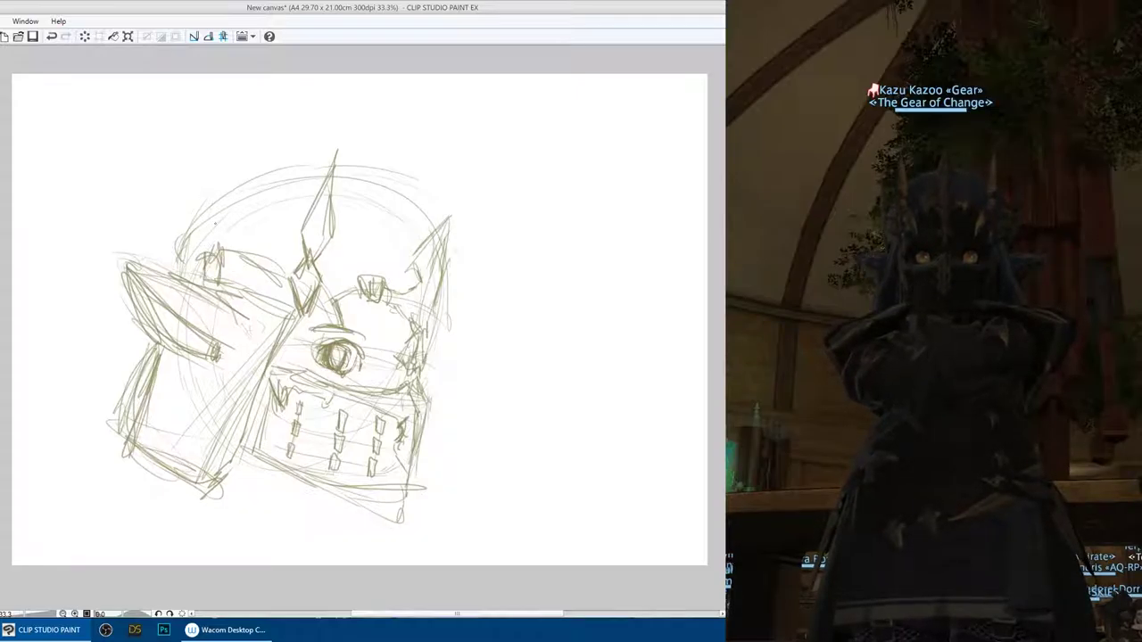
- Add a second spike on the band above the ear and draw facet lines on both spikes
{"action": "mouse_move", "coordinate": [223, 238]}
{"action": "left_mouse_down"}
{"action": "mouse_move", "coordinate": [207, 251]}
{"action": "mouse_move", "coordinate": [230, 167]}
{"action": "mouse_move", "coordinate": [223, 237]}
{"action": "left_mouse_up"}
{"action": "mouse_move", "coordinate": [311, 242]}
{"action": "left_mouse_down"}
{"action": "mouse_move", "coordinate": [333, 239]}
{"action": "mouse_move", "coordinate": [316, 240]}
{"action": "left_mouse_up"}
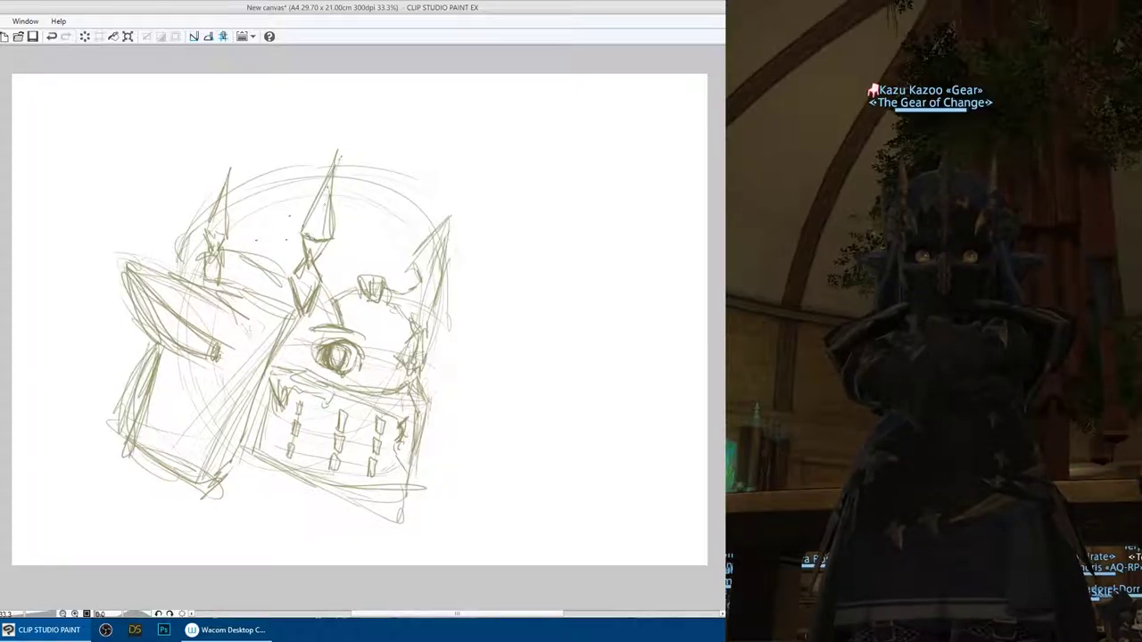
{"action": "left_click_drag", "start_coordinate": [332, 181], "coordinate": [318, 220]}
{"action": "left_click_drag", "start_coordinate": [224, 183], "coordinate": [213, 251]}
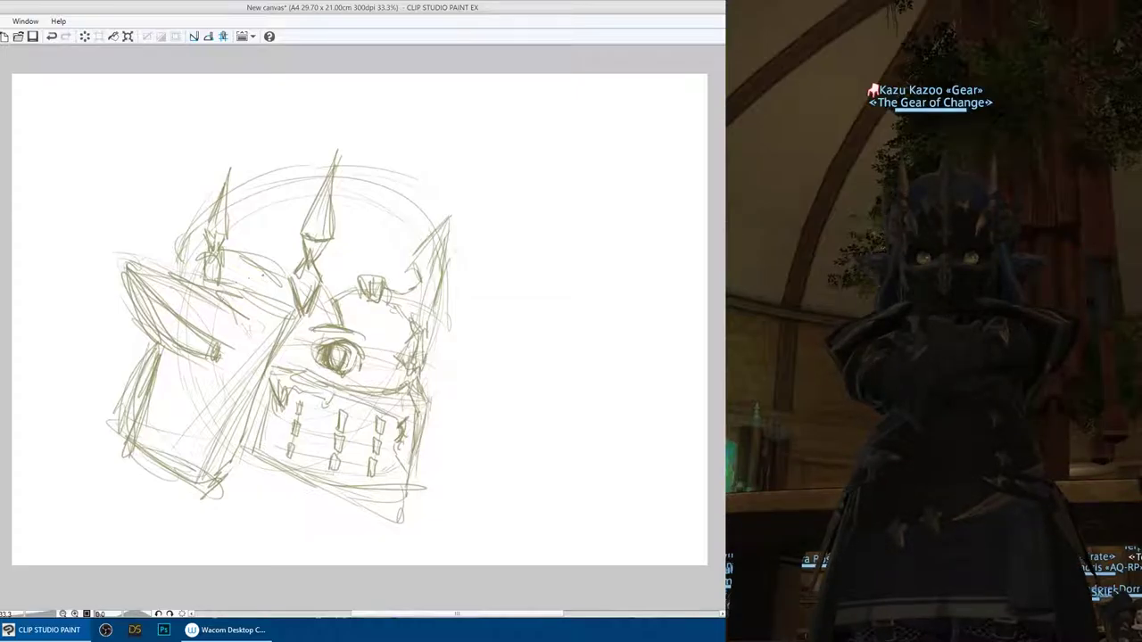
- Redraw the crown's large front spike over the forehead, extending its tip higher and tying its base into the brow piece
{"action": "left_click_drag", "start_coordinate": [413, 264], "coordinate": [464, 198]}
{"action": "mouse_move", "coordinate": [408, 269]}
{"action": "left_mouse_down"}
{"action": "mouse_move", "coordinate": [460, 190]}
{"action": "mouse_move", "coordinate": [449, 285]}
{"action": "left_mouse_up"}
{"action": "left_click_drag", "start_coordinate": [454, 222], "coordinate": [443, 265]}
{"action": "mouse_move", "coordinate": [410, 273]}
{"action": "left_mouse_down"}
{"action": "mouse_move", "coordinate": [440, 226]}
{"action": "mouse_move", "coordinate": [444, 281]}
{"action": "left_mouse_up"}
{"action": "mouse_move", "coordinate": [451, 205]}
{"action": "left_mouse_down"}
{"action": "mouse_move", "coordinate": [420, 341]}
{"action": "mouse_move", "coordinate": [394, 321]}
{"action": "left_mouse_up"}
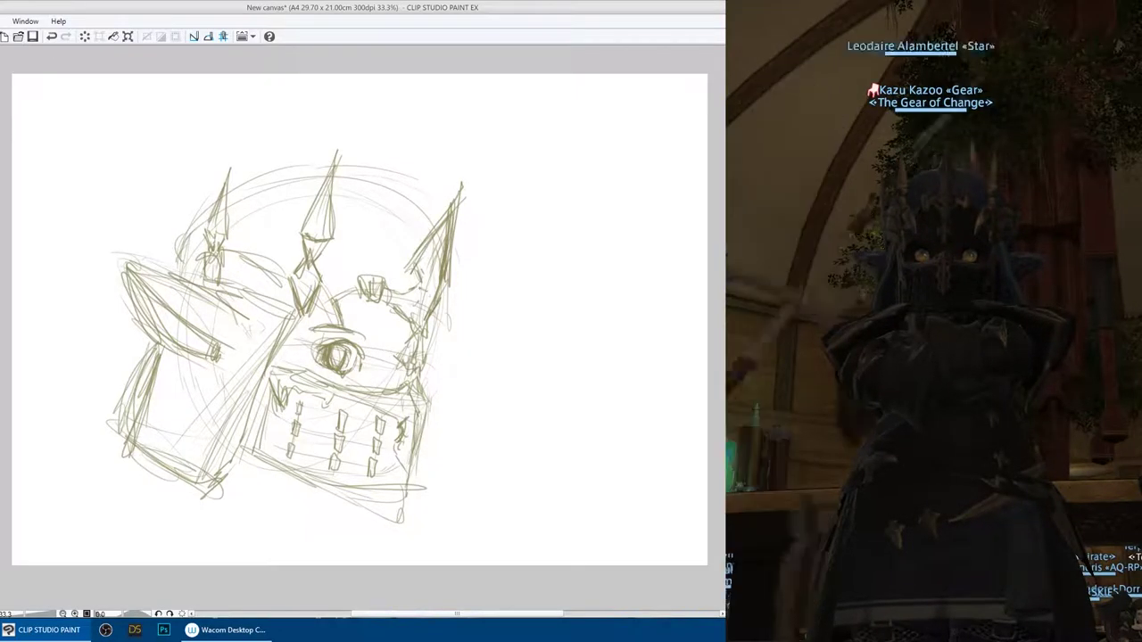
{"action": "mouse_move", "coordinate": [422, 269]}
{"action": "left_mouse_down"}
{"action": "mouse_move", "coordinate": [435, 287]}
{"action": "mouse_move", "coordinate": [426, 306]}
{"action": "left_mouse_up"}
{"action": "left_click_drag", "start_coordinate": [410, 296], "coordinate": [418, 309]}
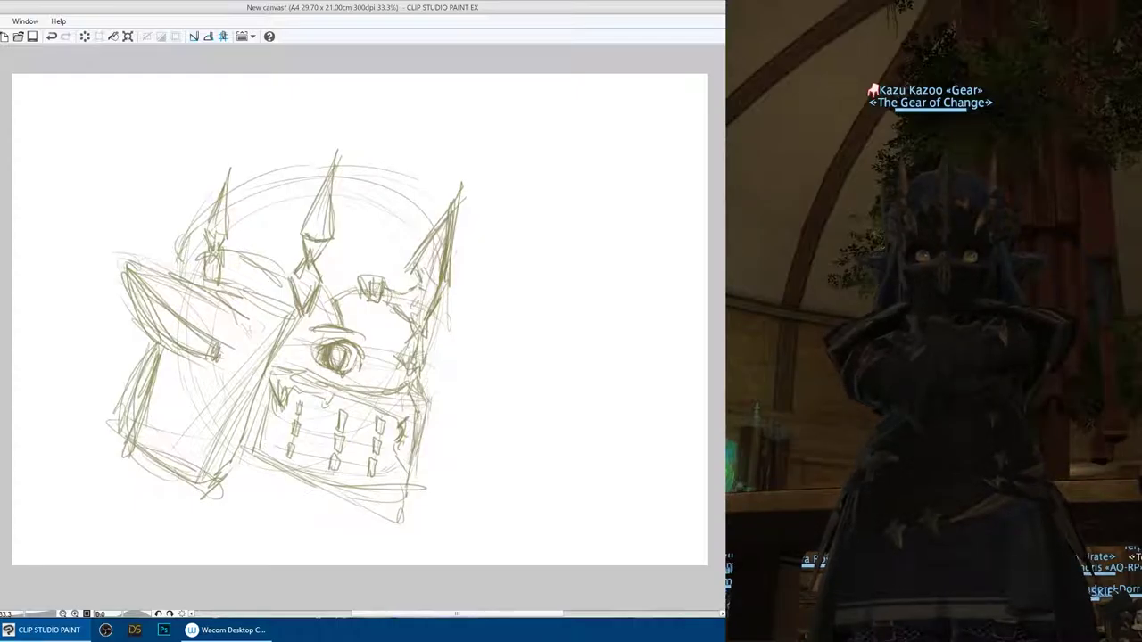
- Darken the crown's band from the brow back toward the ear, including the base of the temple spike
{"action": "mouse_move", "coordinate": [336, 301]}
{"action": "left_mouse_down"}
{"action": "mouse_move", "coordinate": [355, 290]}
{"action": "mouse_move", "coordinate": [338, 316]}
{"action": "left_mouse_up"}
{"action": "left_click_drag", "start_coordinate": [323, 305], "coordinate": [341, 327]}
{"action": "left_click_drag", "start_coordinate": [318, 281], "coordinate": [342, 322]}
{"action": "mouse_move", "coordinate": [306, 302]}
{"action": "left_mouse_down"}
{"action": "mouse_move", "coordinate": [335, 319]}
{"action": "mouse_move", "coordinate": [235, 330]}
{"action": "left_mouse_up"}
{"action": "mouse_move", "coordinate": [295, 251]}
{"action": "left_mouse_down"}
{"action": "mouse_move", "coordinate": [228, 289]}
{"action": "mouse_move", "coordinate": [290, 304]}
{"action": "left_mouse_up"}
{"action": "left_click_drag", "start_coordinate": [243, 272], "coordinate": [274, 294]}
{"action": "left_click_drag", "start_coordinate": [244, 291], "coordinate": [266, 310]}
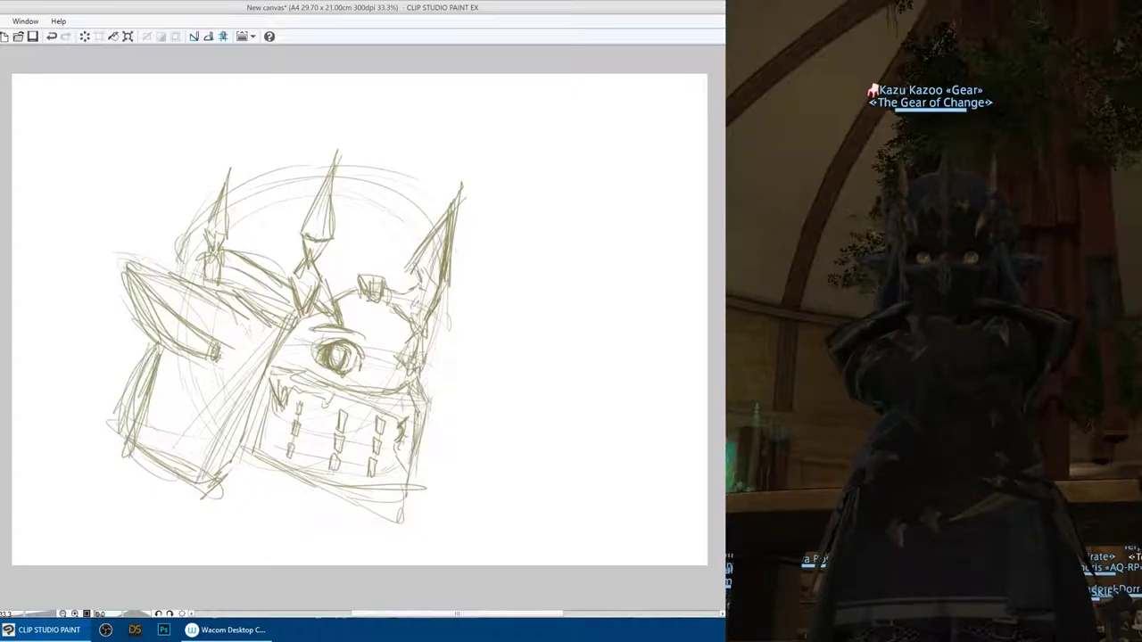
- Sketch one more narrow spike with its base at the back end of the crown
{"action": "left_click_drag", "start_coordinate": [198, 250], "coordinate": [178, 260]}
{"action": "mouse_move", "coordinate": [191, 247]}
{"action": "left_mouse_down"}
{"action": "mouse_move", "coordinate": [180, 261]}
{"action": "mouse_move", "coordinate": [188, 284]}
{"action": "left_mouse_up"}
{"action": "left_click_drag", "start_coordinate": [189, 184], "coordinate": [183, 246]}
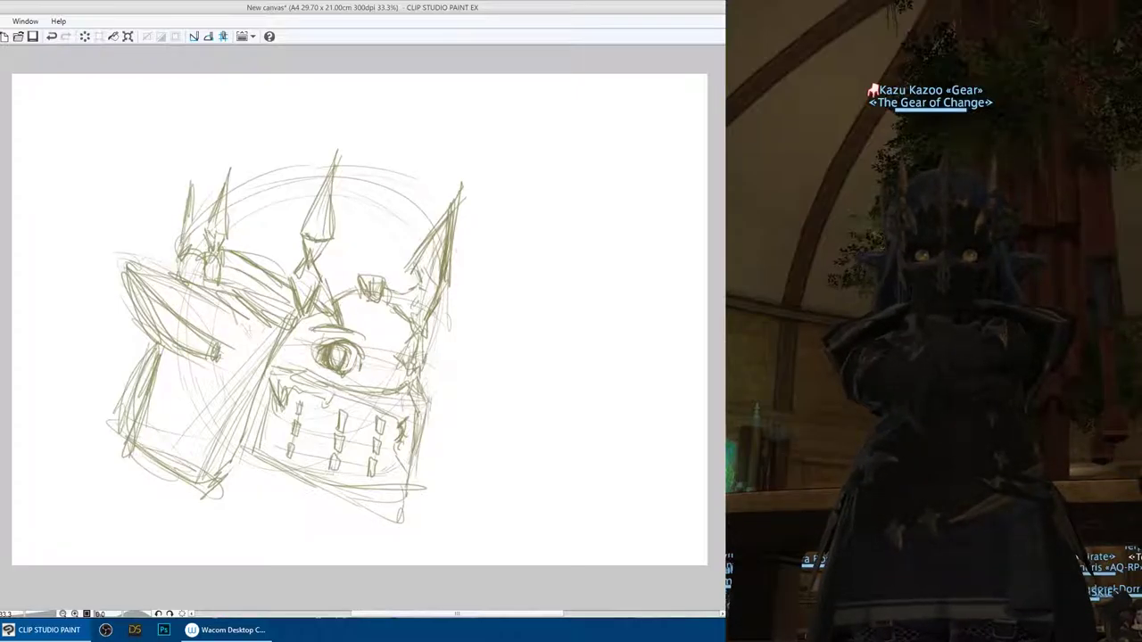
- Refine the iris outline, thicken the eyebrow and darken the crown edge just above it
{"action": "mouse_move", "coordinate": [347, 347]}
{"action": "left_mouse_down"}
{"action": "mouse_move", "coordinate": [337, 368]}
{"action": "mouse_move", "coordinate": [345, 349]}
{"action": "left_mouse_up"}
{"action": "left_click_drag", "start_coordinate": [329, 366], "coordinate": [341, 371]}
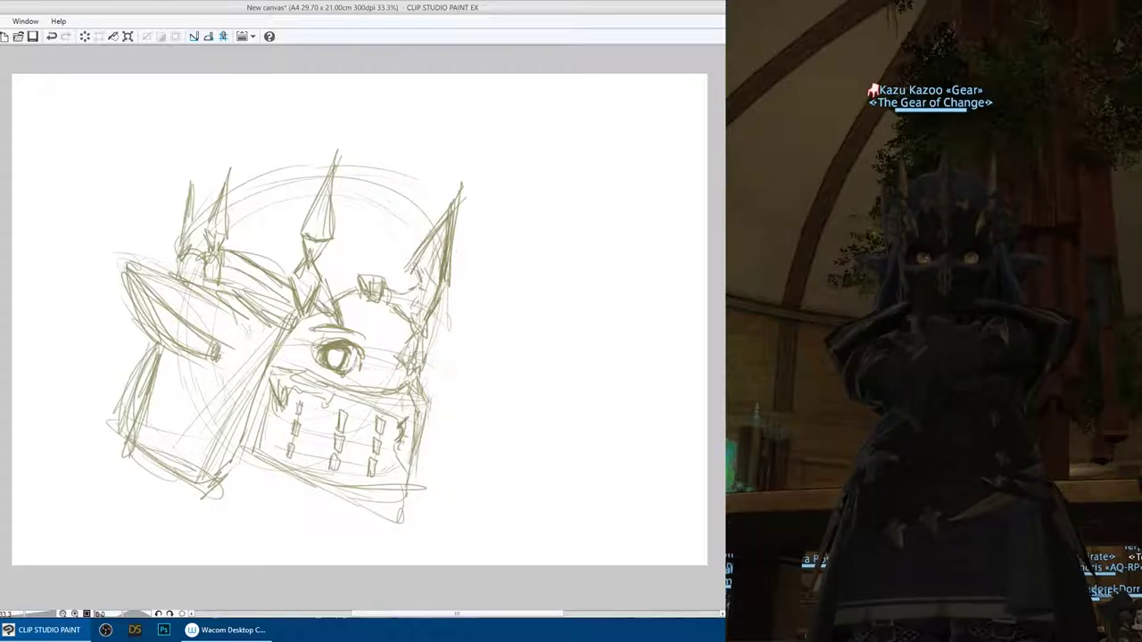
{"action": "left_click_drag", "start_coordinate": [308, 336], "coordinate": [335, 328]}
{"action": "left_click_drag", "start_coordinate": [318, 280], "coordinate": [340, 320]}
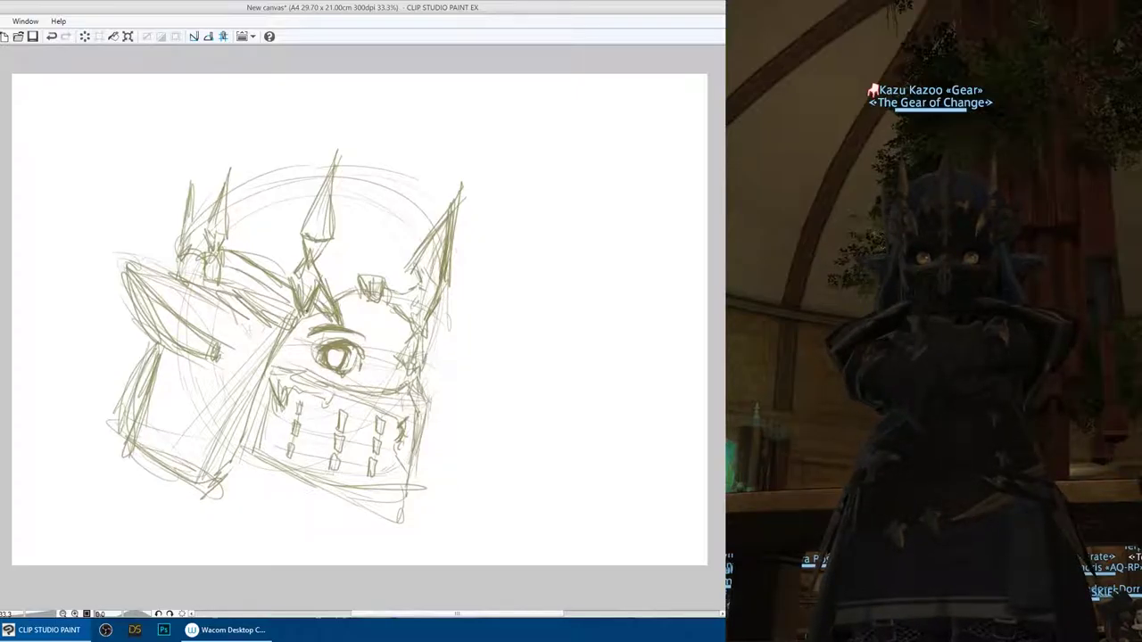
- Reinforce the hair lock beside the mask and sketch the collar and the start of the rear shoulder beneath the head
{"action": "left_click_drag", "start_coordinate": [271, 389], "coordinate": [257, 443]}
{"action": "mouse_move", "coordinate": [278, 350]}
{"action": "left_mouse_down"}
{"action": "mouse_move", "coordinate": [237, 460]}
{"action": "mouse_move", "coordinate": [189, 475]}
{"action": "mouse_move", "coordinate": [147, 445]}
{"action": "left_mouse_up"}
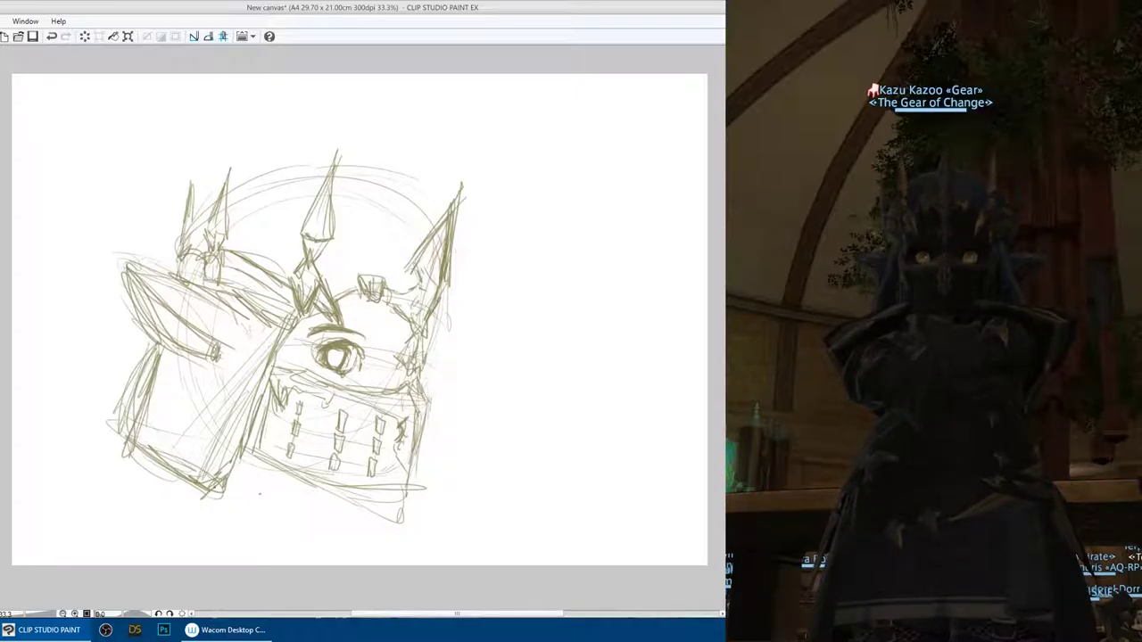
{"action": "left_click_drag", "start_coordinate": [348, 501], "coordinate": [346, 525]}
{"action": "mouse_move", "coordinate": [181, 482]}
{"action": "left_mouse_down"}
{"action": "mouse_move", "coordinate": [180, 502]}
{"action": "mouse_move", "coordinate": [205, 517]}
{"action": "mouse_move", "coordinate": [348, 517]}
{"action": "left_mouse_up"}
{"action": "mouse_move", "coordinate": [215, 478]}
{"action": "left_mouse_down"}
{"action": "mouse_move", "coordinate": [345, 522]}
{"action": "mouse_move", "coordinate": [361, 542]}
{"action": "mouse_move", "coordinate": [183, 508]}
{"action": "mouse_move", "coordinate": [190, 521]}
{"action": "mouse_move", "coordinate": [105, 544]}
{"action": "left_mouse_up"}
{"action": "left_click_drag", "start_coordinate": [175, 495], "coordinate": [118, 554]}
{"action": "left_click_drag", "start_coordinate": [118, 554], "coordinate": [157, 499]}
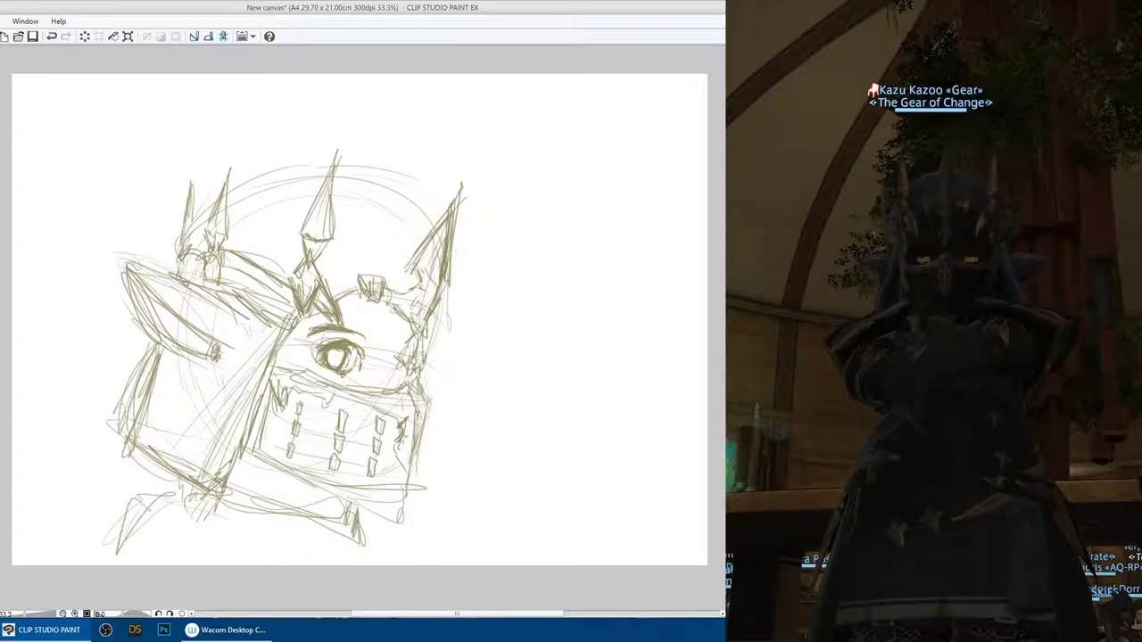
- Sketch both shoulders and the loose folds of clothing across the chest down to the canvas edge
{"action": "mouse_move", "coordinate": [225, 518]}
{"action": "left_mouse_down"}
{"action": "mouse_move", "coordinate": [341, 562]}
{"action": "mouse_move", "coordinate": [281, 564]}
{"action": "left_mouse_up"}
{"action": "left_click_drag", "start_coordinate": [174, 500], "coordinate": [75, 547]}
{"action": "left_click_drag", "start_coordinate": [206, 508], "coordinate": [93, 562]}
{"action": "left_click_drag", "start_coordinate": [122, 515], "coordinate": [107, 560]}
{"action": "left_click_drag", "start_coordinate": [191, 535], "coordinate": [300, 550]}
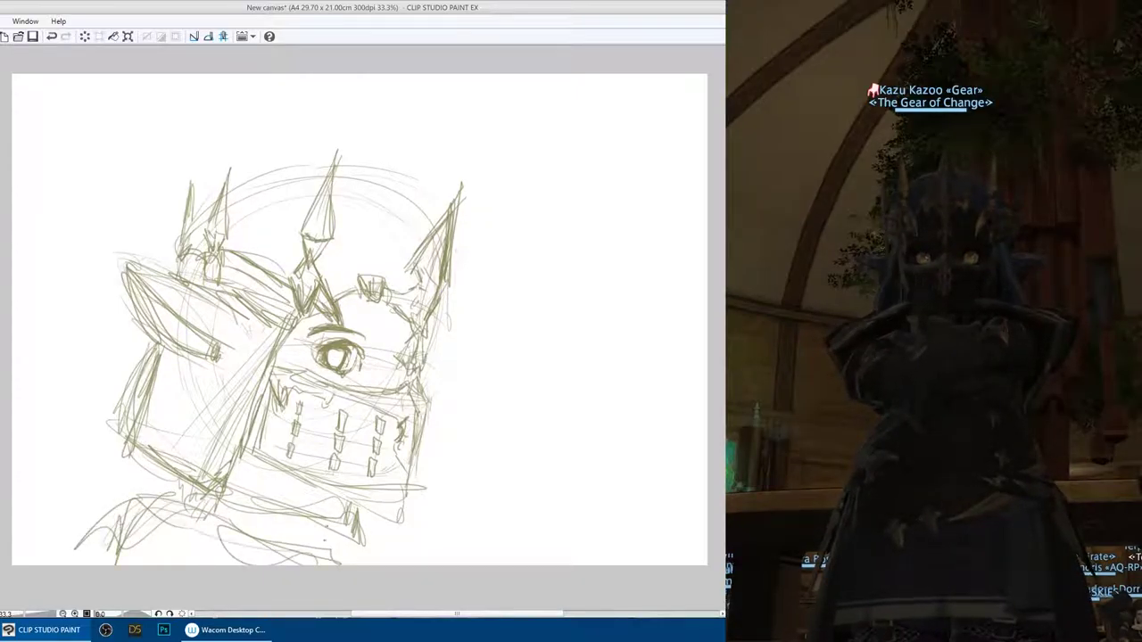
{"action": "left_click_drag", "start_coordinate": [157, 517], "coordinate": [230, 540]}
{"action": "mouse_move", "coordinate": [248, 553]}
{"action": "left_mouse_down"}
{"action": "mouse_move", "coordinate": [290, 528]}
{"action": "mouse_move", "coordinate": [408, 535]}
{"action": "left_mouse_up"}
{"action": "left_click_drag", "start_coordinate": [402, 518], "coordinate": [466, 562]}
{"action": "left_click_drag", "start_coordinate": [355, 530], "coordinate": [456, 564]}
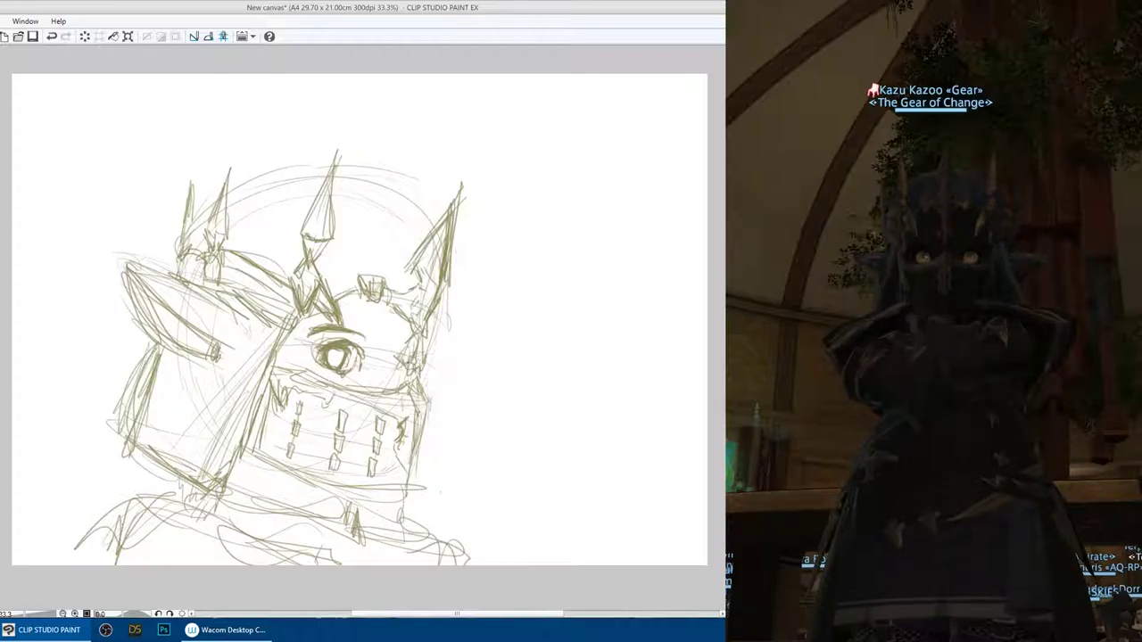
- Darken the nose ornament, the mask's upper and front edges with their trim, and the gem on the brow
{"action": "mouse_move", "coordinate": [410, 326]}
{"action": "left_mouse_down"}
{"action": "mouse_move", "coordinate": [407, 380]}
{"action": "mouse_move", "coordinate": [418, 378]}
{"action": "left_mouse_up"}
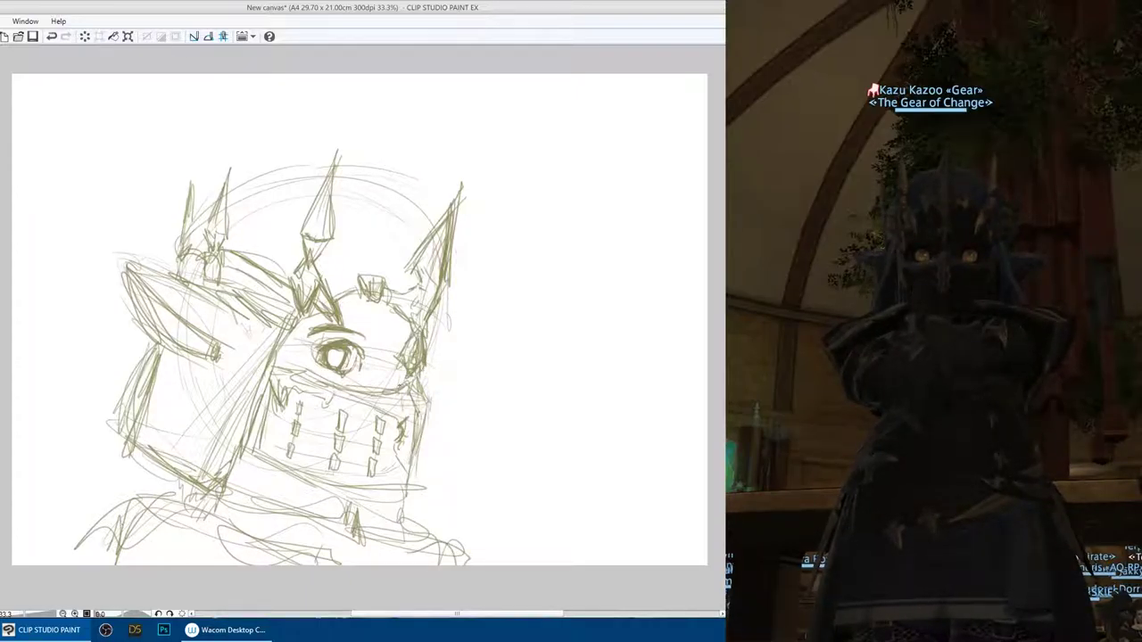
{"action": "mouse_move", "coordinate": [398, 376]}
{"action": "left_mouse_down"}
{"action": "mouse_move", "coordinate": [419, 412]}
{"action": "mouse_move", "coordinate": [403, 475]}
{"action": "left_mouse_up"}
{"action": "mouse_move", "coordinate": [400, 417]}
{"action": "left_mouse_down"}
{"action": "mouse_move", "coordinate": [412, 480]}
{"action": "mouse_move", "coordinate": [327, 394]}
{"action": "mouse_move", "coordinate": [287, 408]}
{"action": "left_mouse_up"}
{"action": "mouse_move", "coordinate": [291, 387]}
{"action": "left_mouse_down"}
{"action": "mouse_move", "coordinate": [268, 425]}
{"action": "mouse_move", "coordinate": [290, 430]}
{"action": "left_mouse_up"}
{"action": "mouse_move", "coordinate": [271, 369]}
{"action": "left_mouse_down"}
{"action": "mouse_move", "coordinate": [327, 387]}
{"action": "mouse_move", "coordinate": [417, 392]}
{"action": "left_mouse_up"}
{"action": "left_click_drag", "start_coordinate": [413, 335], "coordinate": [398, 361]}
{"action": "left_click_drag", "start_coordinate": [407, 344], "coordinate": [417, 378]}
{"action": "left_click_drag", "start_coordinate": [396, 313], "coordinate": [411, 331]}
{"action": "mouse_move", "coordinate": [365, 297]}
{"action": "left_mouse_down"}
{"action": "mouse_move", "coordinate": [413, 333]}
{"action": "mouse_move", "coordinate": [369, 273]}
{"action": "mouse_move", "coordinate": [378, 309]}
{"action": "left_mouse_up"}
- Go over the top of the skull with darker arcs between the crown's rear and front spikes
{"action": "mouse_move", "coordinate": [438, 237]}
{"action": "left_mouse_down"}
{"action": "mouse_move", "coordinate": [407, 208]}
{"action": "mouse_move", "coordinate": [305, 179]}
{"action": "mouse_move", "coordinate": [233, 198]}
{"action": "mouse_move", "coordinate": [182, 256]}
{"action": "left_mouse_up"}
{"action": "mouse_move", "coordinate": [229, 196]}
{"action": "left_mouse_down"}
{"action": "mouse_move", "coordinate": [196, 232]}
{"action": "mouse_move", "coordinate": [333, 169]}
{"action": "left_mouse_up"}
{"action": "left_click_drag", "start_coordinate": [371, 188], "coordinate": [437, 232]}
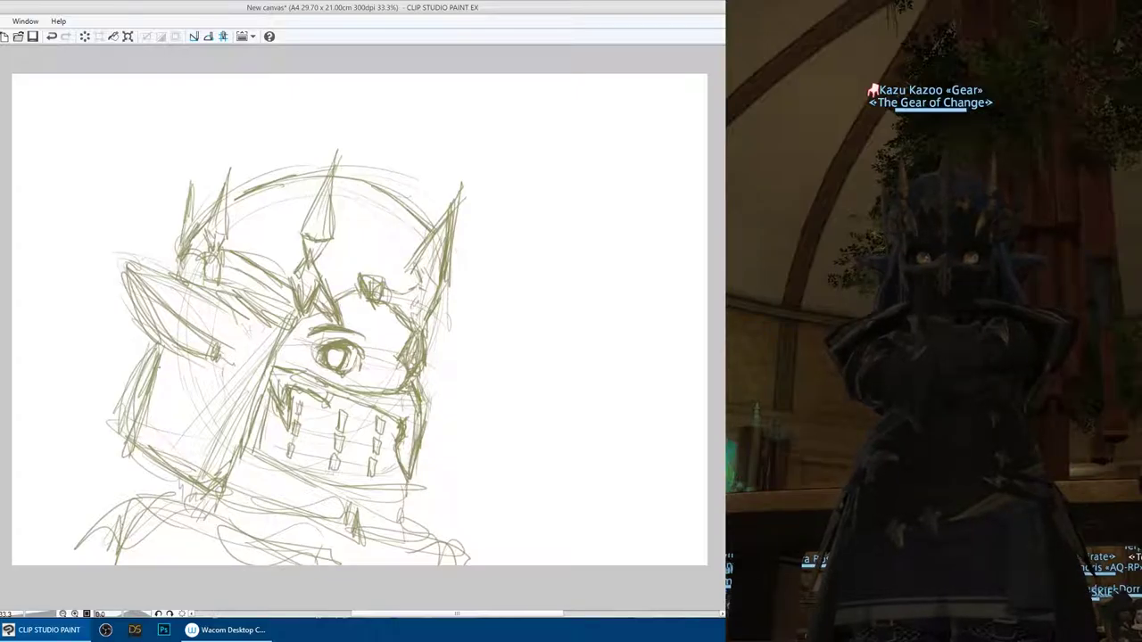
- Detail the area under the ear and darken the hair's lower outline and the mask's pointed chin
{"action": "left_click_drag", "start_coordinate": [219, 374], "coordinate": [173, 378]}
{"action": "left_click_drag", "start_coordinate": [141, 408], "coordinate": [130, 453]}
{"action": "left_click_drag", "start_coordinate": [131, 460], "coordinate": [196, 492]}
{"action": "left_click_drag", "start_coordinate": [266, 449], "coordinate": [403, 508]}
{"action": "left_click_drag", "start_coordinate": [412, 471], "coordinate": [404, 508]}
{"action": "left_click_drag", "start_coordinate": [324, 480], "coordinate": [404, 504]}
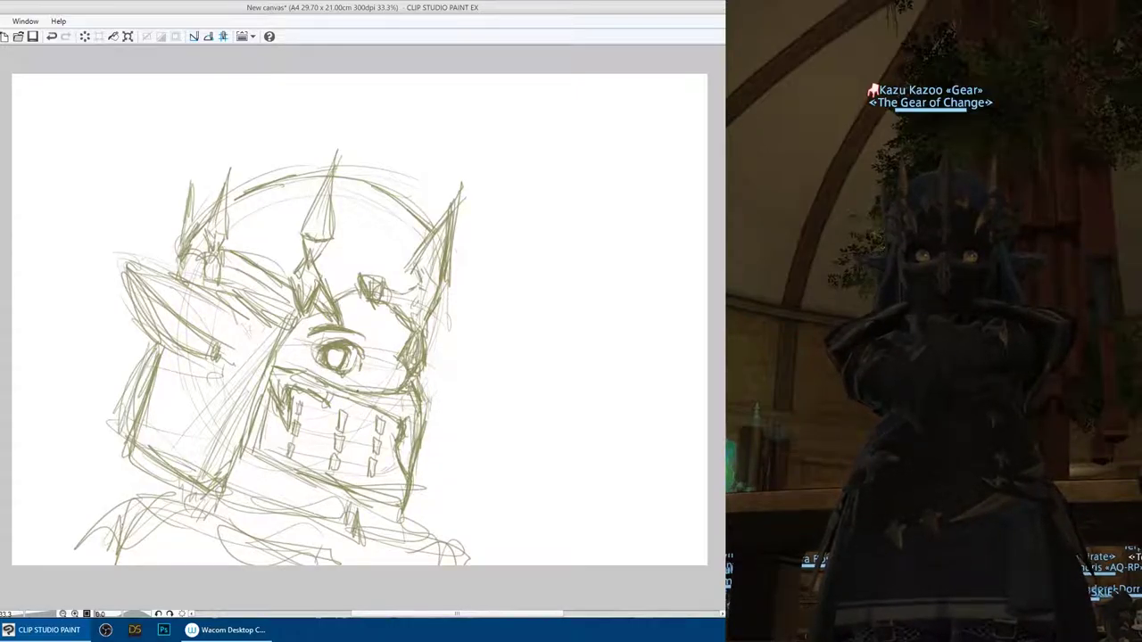
- Try shading the crown's rear spikes, temple spike and brow piece in gold
{"action": "key", "text": "ctrl+d"}
{"action": "key", "text": "ctrl+z"}
{"action": "left_click_drag", "start_coordinate": [221, 198], "coordinate": [215, 234]}
{"action": "left_click_drag", "start_coordinate": [190, 209], "coordinate": [186, 250]}
{"action": "mouse_move", "coordinate": [328, 184]}
{"action": "left_mouse_down"}
{"action": "mouse_move", "coordinate": [308, 239]}
{"action": "mouse_move", "coordinate": [320, 223]}
{"action": "left_mouse_up"}
{"action": "left_click_drag", "start_coordinate": [309, 263], "coordinate": [298, 295]}
{"action": "left_click_drag", "start_coordinate": [328, 202], "coordinate": [312, 244]}
{"action": "left_click_drag", "start_coordinate": [312, 290], "coordinate": [304, 304]}
{"action": "mouse_move", "coordinate": [378, 290]}
{"action": "left_mouse_down"}
{"action": "mouse_move", "coordinate": [373, 300]}
{"action": "mouse_move", "coordinate": [414, 321]}
{"action": "left_mouse_up"}
- Undo the gold shading strokes on the crown
{"action": "key", "text": "ctrl+z"}
{"action": "key", "text": "ctrl+z"}
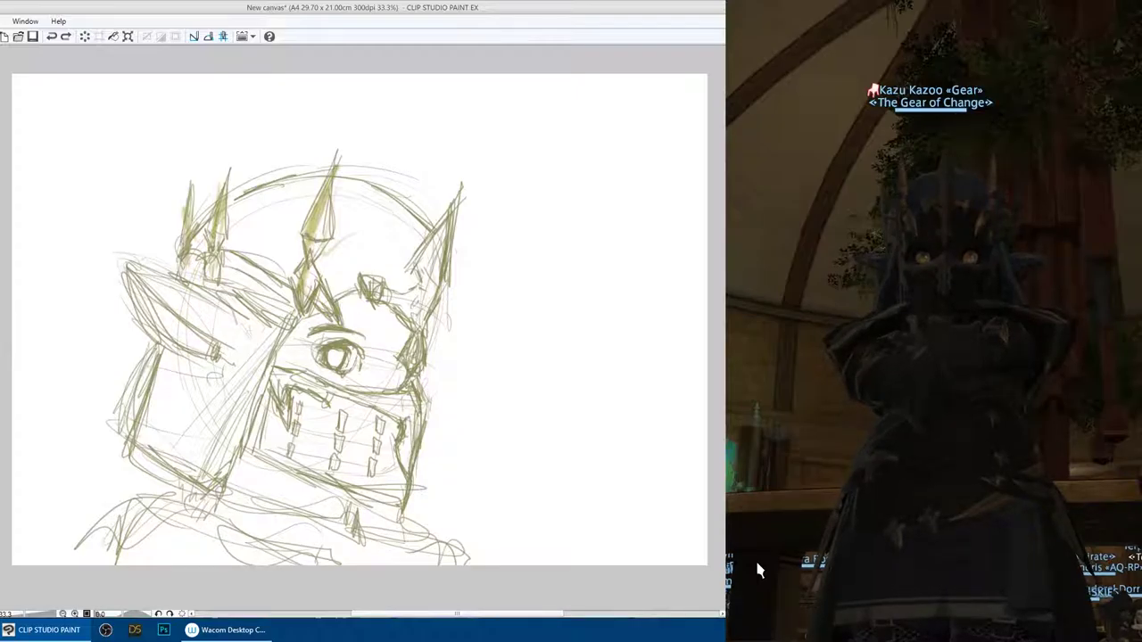
{"action": "key", "text": "ctrl+z"}
{"action": "key", "text": "ctrl+z"}
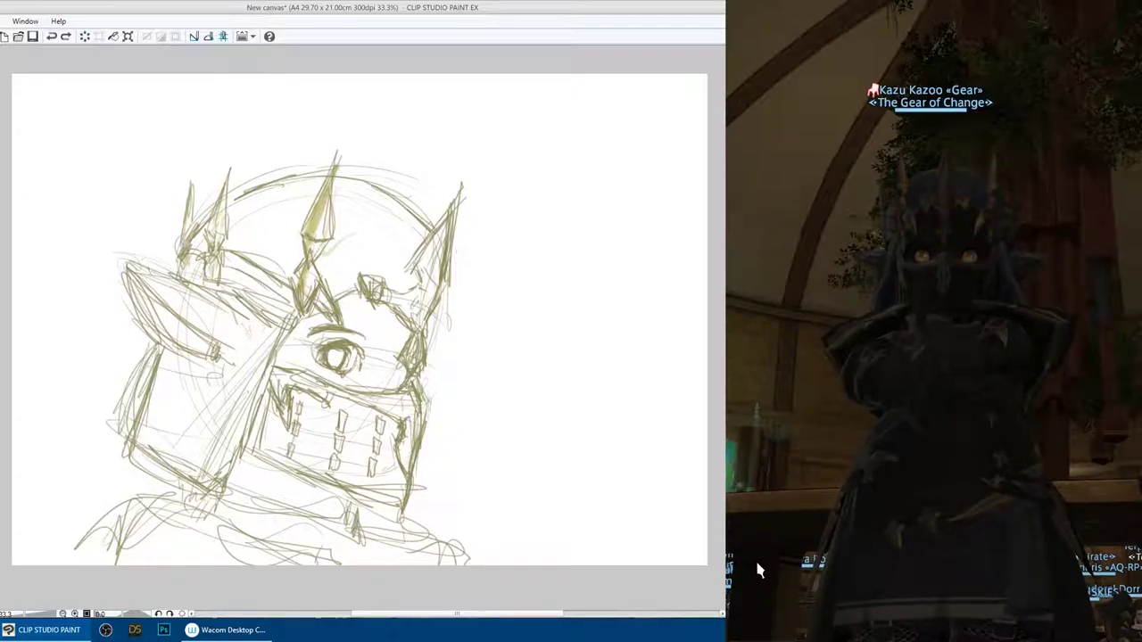
{"action": "key", "text": "ctrl+z"}
{"action": "key", "text": "ctrl+z"}
{"action": "key", "text": "ctrl+z"}
{"action": "key", "text": "ctrl+z"}
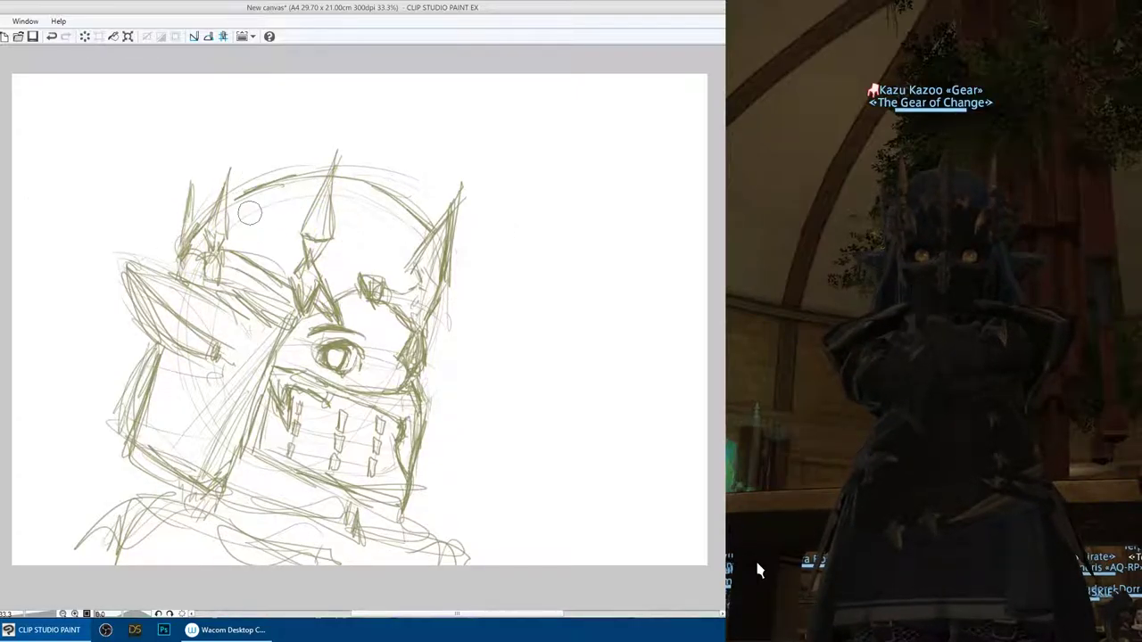
- Shade the crown's temple spike, front spike, brow piece and band in gold
{"action": "left_click_drag", "start_coordinate": [326, 227], "coordinate": [312, 265]}
{"action": "left_click_drag", "start_coordinate": [329, 190], "coordinate": [310, 255]}
{"action": "key", "text": "ctrl+y"}
{"action": "key", "text": "ctrl+y"}
{"action": "key", "text": "ctrl+y"}
{"action": "key", "text": "ctrl+y"}
{"action": "key", "text": "ctrl+y"}
{"action": "key", "text": "ctrl+y"}
{"action": "key", "text": "ctrl+y"}
{"action": "key", "text": "ctrl+y"}
{"action": "key", "text": "ctrl+y"}
{"action": "key", "text": "ctrl+y"}
{"action": "key", "text": "ctrl+y"}
{"action": "key", "text": "ctrl+y"}
{"action": "key", "text": "ctrl+y"}
{"action": "key", "text": "ctrl+y"}
{"action": "key", "text": "ctrl+y"}
{"action": "key", "text": "ctrl+y"}
{"action": "key", "text": "ctrl+y"}
{"action": "key", "text": "ctrl+y"}
{"action": "key", "text": "ctrl+y"}
{"action": "key", "text": "ctrl+y"}
{"action": "key", "text": "ctrl+y"}
{"action": "key", "text": "ctrl+y"}
{"action": "key", "text": "ctrl+y"}
{"action": "key", "text": "ctrl+y"}
{"action": "key", "text": "ctrl+y"}
{"action": "key", "text": "ctrl+y"}
{"action": "key", "text": "ctrl+y"}
{"action": "key", "text": "ctrl+y"}
{"action": "key", "text": "ctrl+y"}
{"action": "key", "text": "ctrl+y"}
{"action": "key", "text": "ctrl+y"}
{"action": "key", "text": "ctrl+y"}
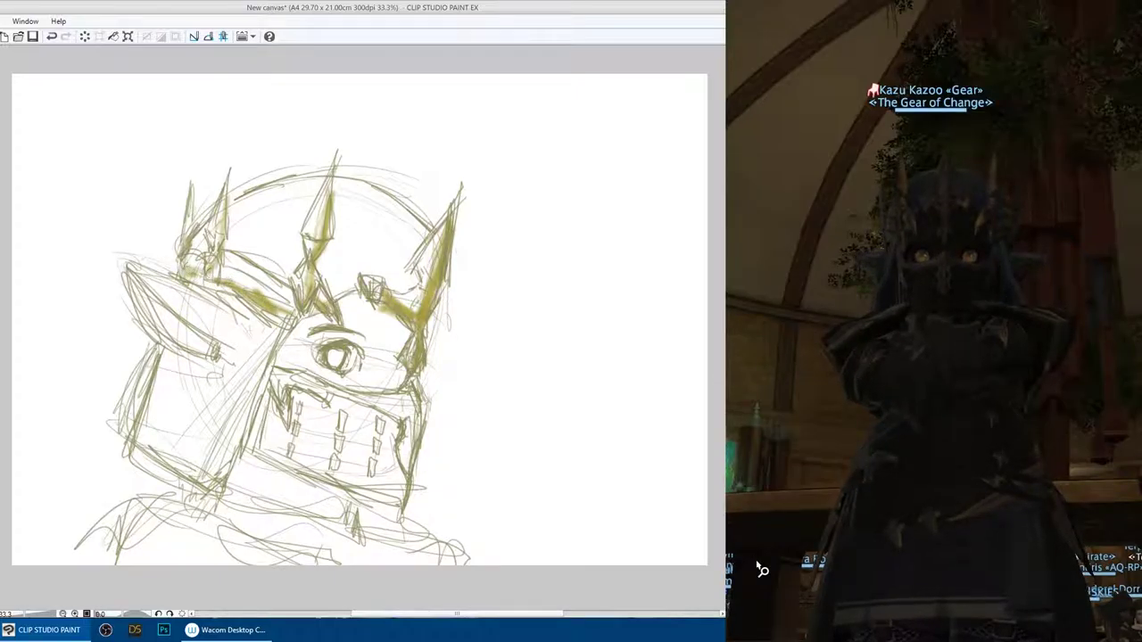
{"action": "key", "text": "ctrl+y"}
{"action": "key", "text": "ctrl+y"}
{"action": "key", "text": "ctrl+y"}
{"action": "key", "text": "ctrl+y"}
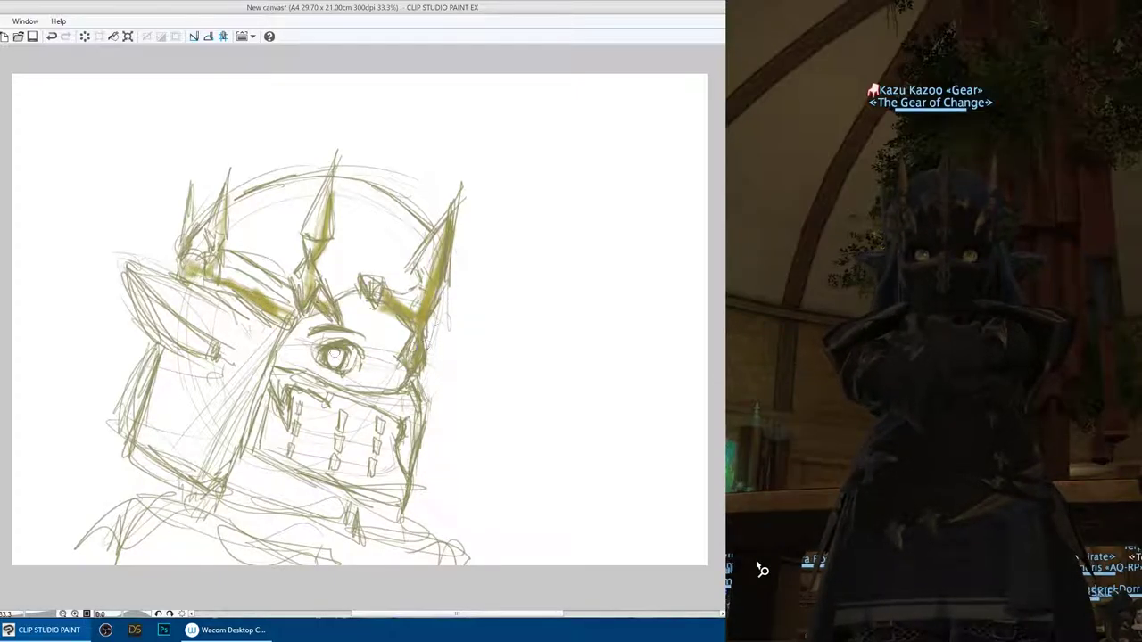
- Color the iris bright yellow
{"action": "left_click_drag", "start_coordinate": [338, 356], "coordinate": [335, 360]}
{"action": "key", "text": "ctrl+z"}
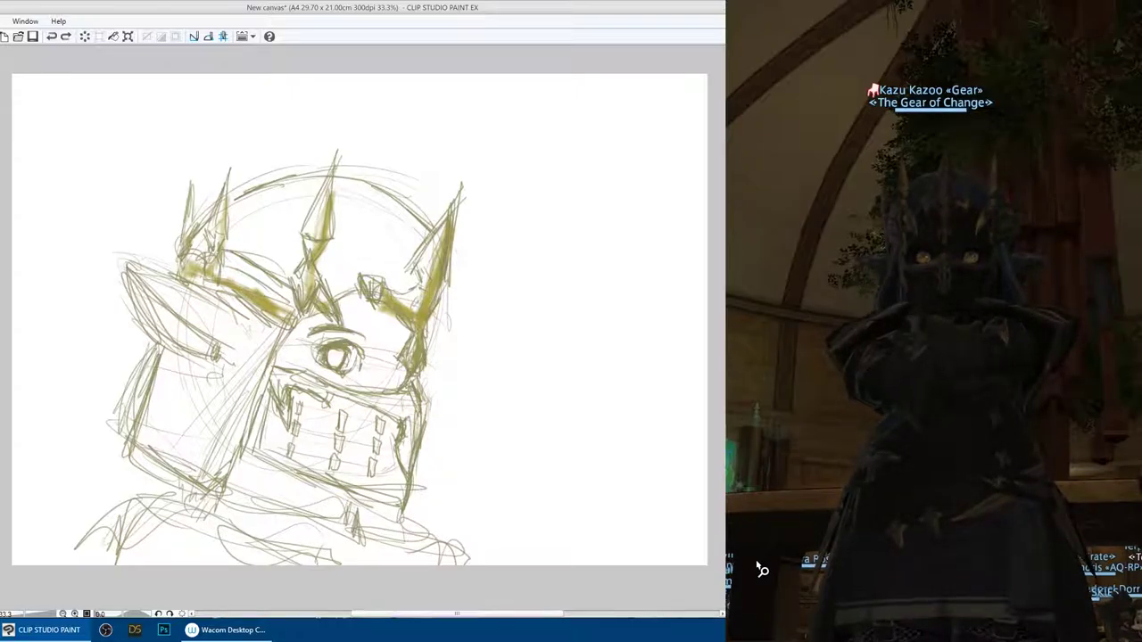
{"action": "left_click_drag", "start_coordinate": [335, 352], "coordinate": [338, 362]}
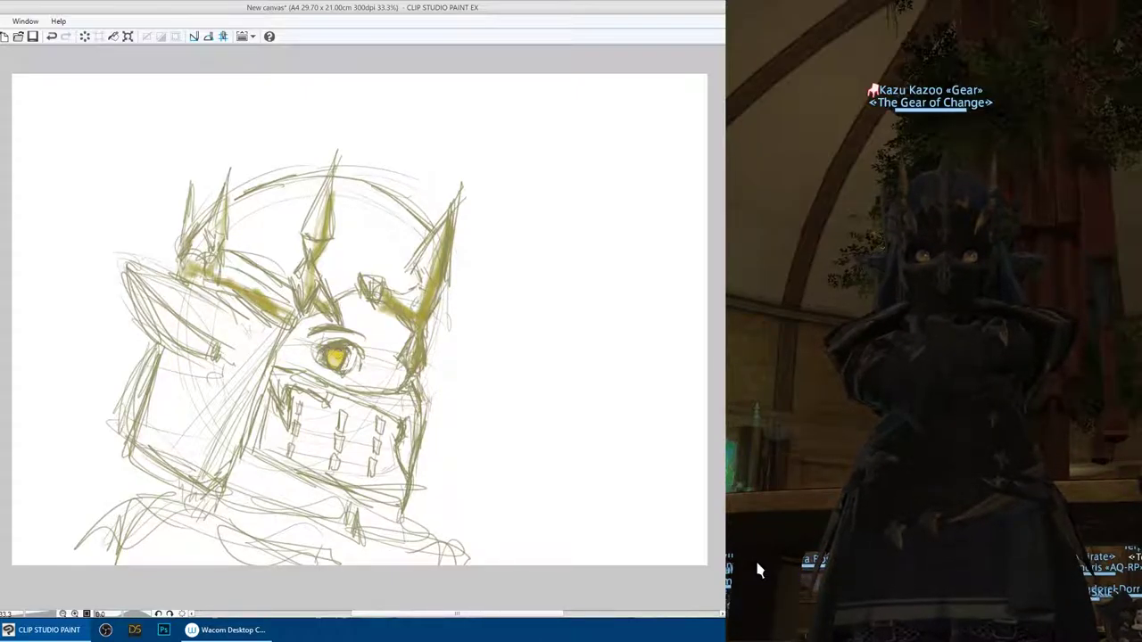
{"action": "left_click_drag", "start_coordinate": [336, 356], "coordinate": [331, 351]}
- Block in the skin around the eye with reddish brown and the mask with very dark brown
{"action": "mouse_move", "coordinate": [293, 332]}
{"action": "left_mouse_down"}
{"action": "mouse_move", "coordinate": [309, 316]}
{"action": "mouse_move", "coordinate": [293, 343]}
{"action": "mouse_move", "coordinate": [308, 319]}
{"action": "mouse_move", "coordinate": [356, 297]}
{"action": "mouse_move", "coordinate": [292, 346]}
{"action": "left_mouse_up"}
{"action": "mouse_move", "coordinate": [357, 294]}
{"action": "left_mouse_down"}
{"action": "mouse_move", "coordinate": [296, 359]}
{"action": "mouse_move", "coordinate": [371, 329]}
{"action": "mouse_move", "coordinate": [390, 346]}
{"action": "mouse_move", "coordinate": [381, 381]}
{"action": "mouse_move", "coordinate": [411, 351]}
{"action": "mouse_move", "coordinate": [370, 324]}
{"action": "mouse_move", "coordinate": [290, 342]}
{"action": "mouse_move", "coordinate": [304, 358]}
{"action": "mouse_move", "coordinate": [388, 362]}
{"action": "mouse_move", "coordinate": [357, 380]}
{"action": "mouse_move", "coordinate": [375, 369]}
{"action": "mouse_move", "coordinate": [368, 342]}
{"action": "mouse_move", "coordinate": [370, 368]}
{"action": "mouse_move", "coordinate": [396, 367]}
{"action": "mouse_move", "coordinate": [404, 340]}
{"action": "mouse_move", "coordinate": [388, 362]}
{"action": "mouse_move", "coordinate": [388, 322]}
{"action": "mouse_move", "coordinate": [372, 336]}
{"action": "mouse_move", "coordinate": [365, 322]}
{"action": "mouse_move", "coordinate": [297, 340]}
{"action": "mouse_move", "coordinate": [299, 362]}
{"action": "mouse_move", "coordinate": [333, 387]}
{"action": "mouse_move", "coordinate": [292, 360]}
{"action": "mouse_move", "coordinate": [318, 332]}
{"action": "mouse_move", "coordinate": [295, 358]}
{"action": "mouse_move", "coordinate": [303, 338]}
{"action": "mouse_move", "coordinate": [346, 326]}
{"action": "mouse_move", "coordinate": [371, 343]}
{"action": "mouse_move", "coordinate": [361, 380]}
{"action": "mouse_move", "coordinate": [365, 344]}
{"action": "mouse_move", "coordinate": [347, 381]}
{"action": "mouse_move", "coordinate": [418, 379]}
{"action": "mouse_move", "coordinate": [377, 381]}
{"action": "mouse_move", "coordinate": [420, 400]}
{"action": "mouse_move", "coordinate": [396, 387]}
{"action": "left_mouse_up"}
{"action": "key", "text": "ctrl+z"}
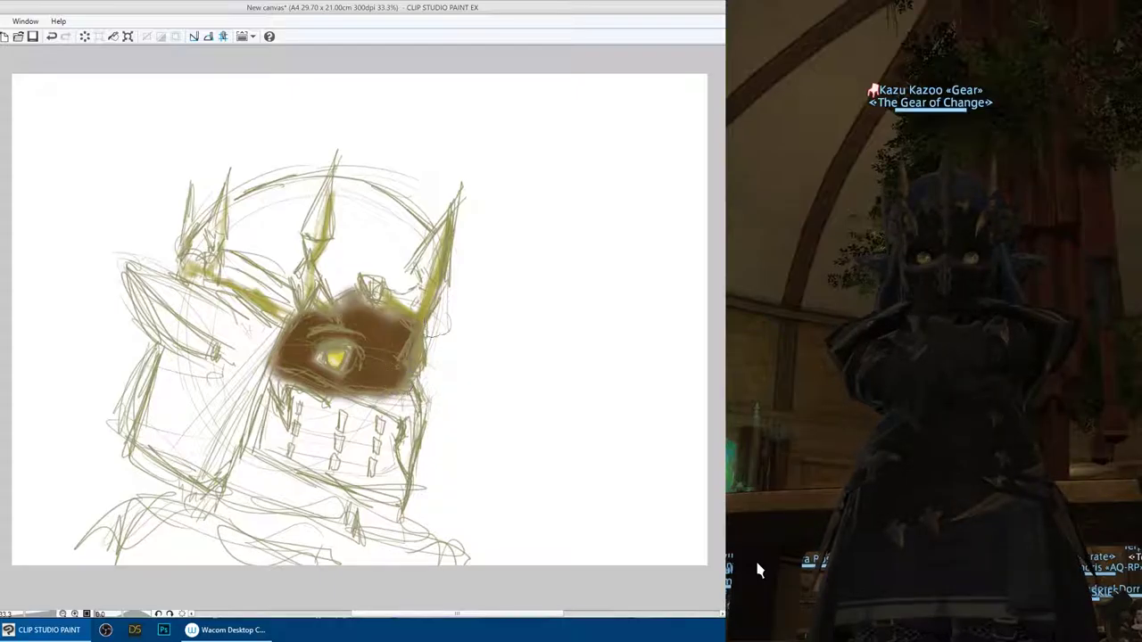
{"action": "mouse_move", "coordinate": [376, 330]}
{"action": "left_mouse_down"}
{"action": "mouse_move", "coordinate": [348, 298]}
{"action": "mouse_move", "coordinate": [297, 346]}
{"action": "left_mouse_up"}
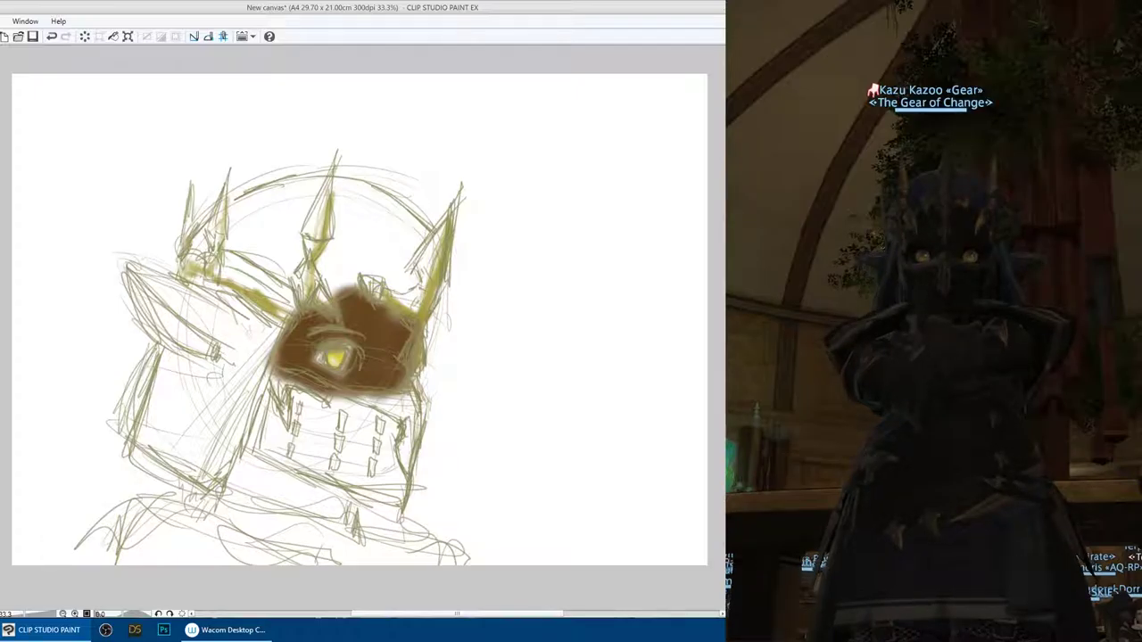
{"action": "mouse_move", "coordinate": [294, 397]}
{"action": "left_mouse_down"}
{"action": "mouse_move", "coordinate": [263, 450]}
{"action": "mouse_move", "coordinate": [300, 431]}
{"action": "mouse_move", "coordinate": [379, 450]}
{"action": "mouse_move", "coordinate": [401, 469]}
{"action": "mouse_move", "coordinate": [396, 493]}
{"action": "mouse_move", "coordinate": [374, 446]}
{"action": "mouse_move", "coordinate": [352, 464]}
{"action": "mouse_move", "coordinate": [312, 428]}
{"action": "mouse_move", "coordinate": [277, 442]}
{"action": "mouse_move", "coordinate": [254, 428]}
{"action": "mouse_move", "coordinate": [393, 495]}
{"action": "mouse_move", "coordinate": [297, 412]}
{"action": "mouse_move", "coordinate": [245, 450]}
{"action": "mouse_move", "coordinate": [261, 446]}
{"action": "left_mouse_up"}
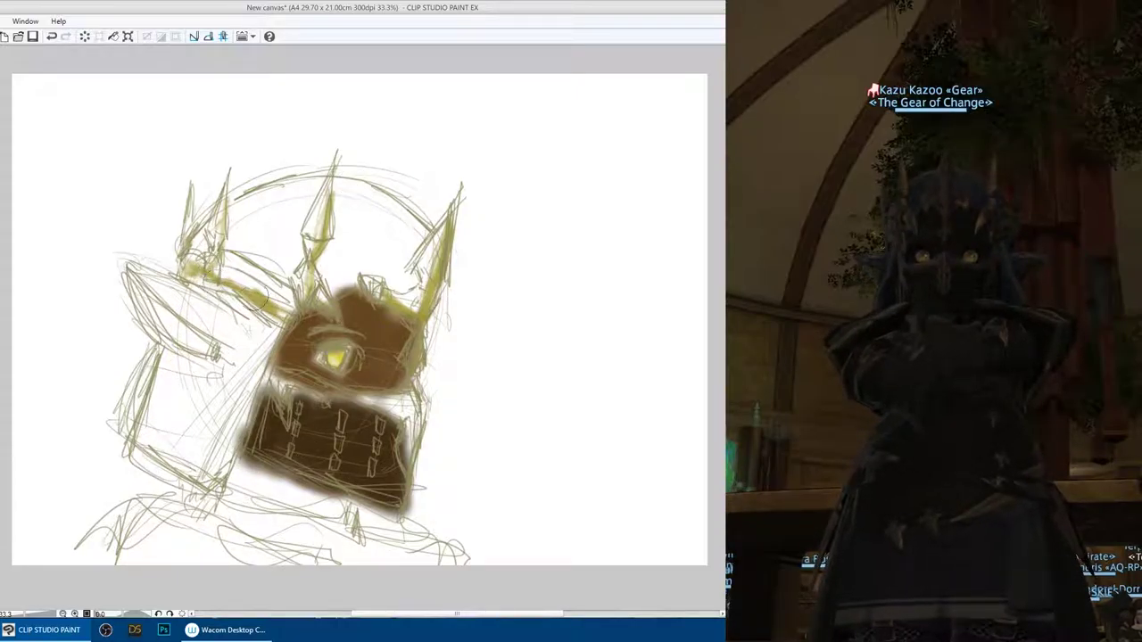
- Shade the pointed ear's edge, the crown band, the far spike and the mask's upper trim in gold
{"action": "mouse_move", "coordinate": [201, 355]}
{"action": "left_mouse_down"}
{"action": "mouse_move", "coordinate": [152, 310]}
{"action": "mouse_move", "coordinate": [227, 355]}
{"action": "left_mouse_up"}
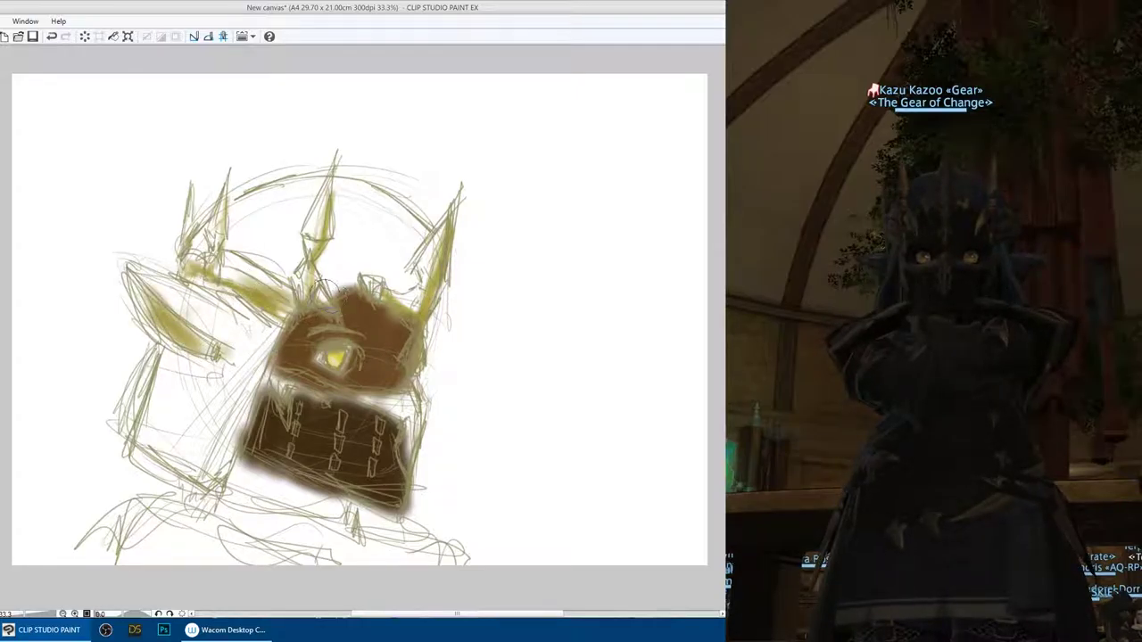
{"action": "mouse_move", "coordinate": [250, 288]}
{"action": "left_mouse_down"}
{"action": "mouse_move", "coordinate": [216, 268]}
{"action": "mouse_move", "coordinate": [278, 290]}
{"action": "left_mouse_up"}
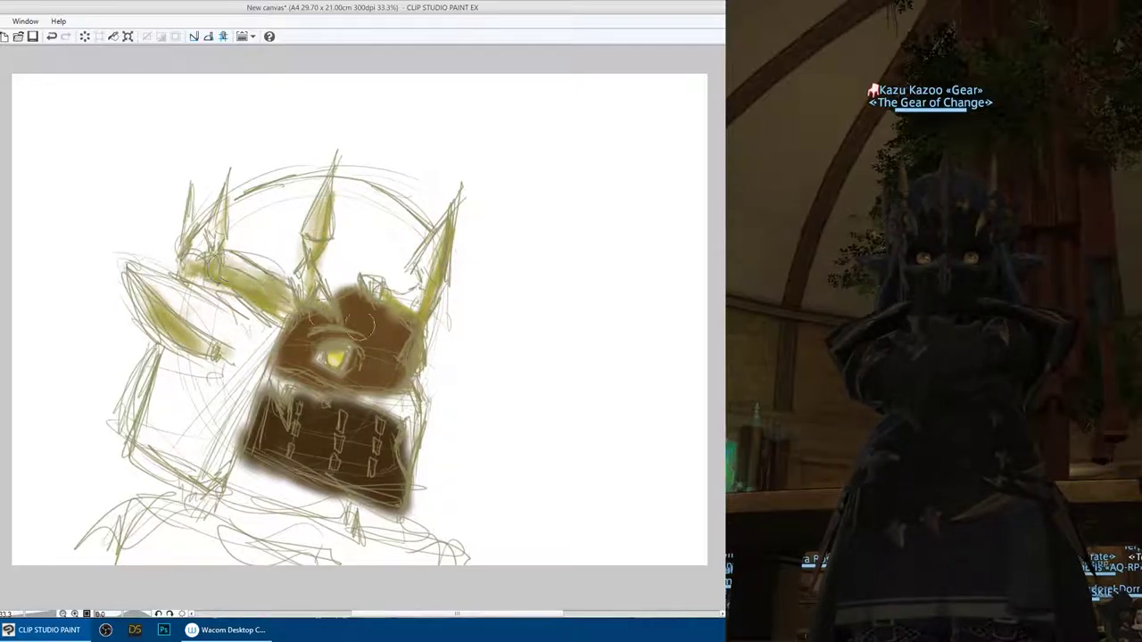
{"action": "mouse_move", "coordinate": [417, 306]}
{"action": "left_mouse_down"}
{"action": "mouse_move", "coordinate": [434, 259]}
{"action": "mouse_move", "coordinate": [417, 277]}
{"action": "left_mouse_up"}
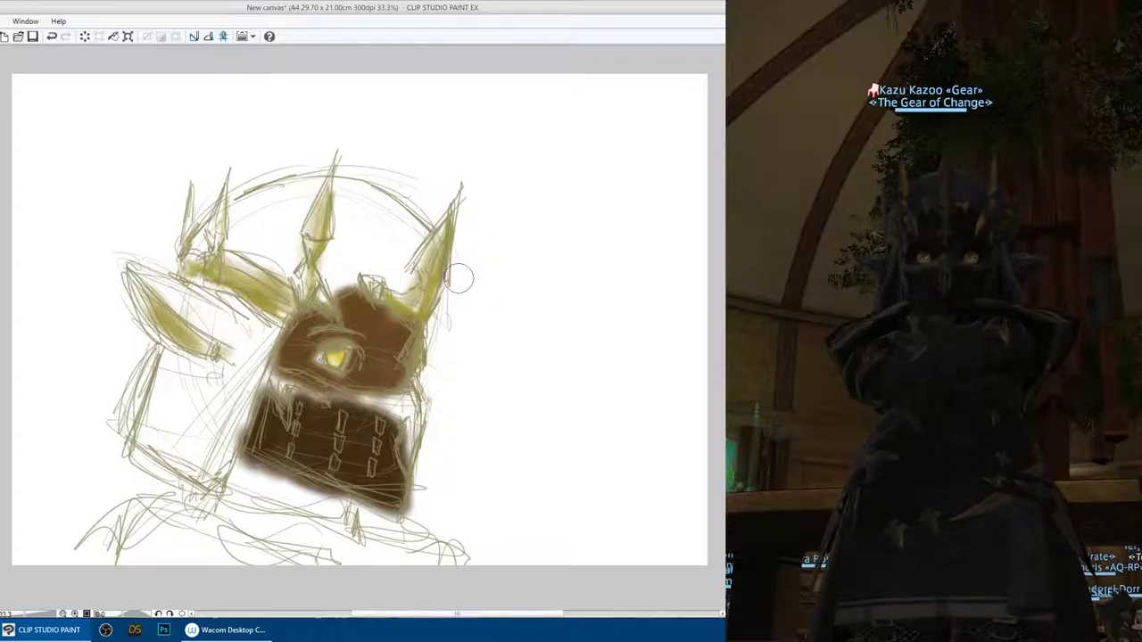
{"action": "mouse_move", "coordinate": [388, 403]}
{"action": "left_mouse_down"}
{"action": "mouse_move", "coordinate": [411, 442]}
{"action": "mouse_move", "coordinate": [415, 424]}
{"action": "mouse_move", "coordinate": [361, 402]}
{"action": "mouse_move", "coordinate": [277, 420]}
{"action": "mouse_move", "coordinate": [293, 389]}
{"action": "mouse_move", "coordinate": [334, 393]}
{"action": "mouse_move", "coordinate": [418, 409]}
{"action": "mouse_move", "coordinate": [431, 448]}
{"action": "left_mouse_up"}
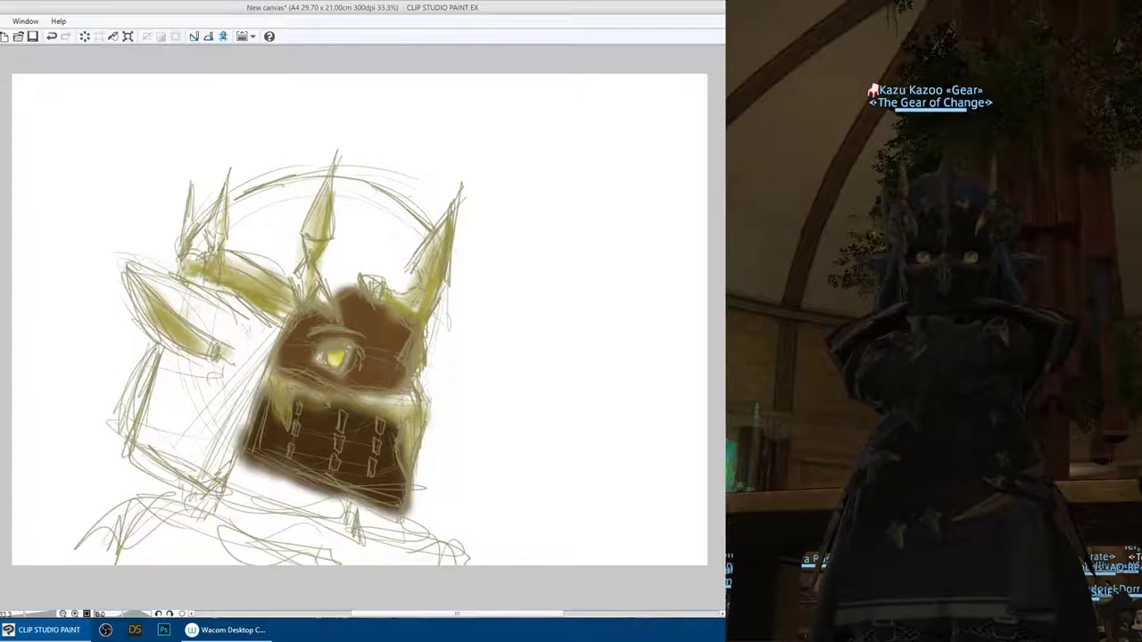
{"action": "left_click_drag", "start_coordinate": [263, 337], "coordinate": [230, 423]}
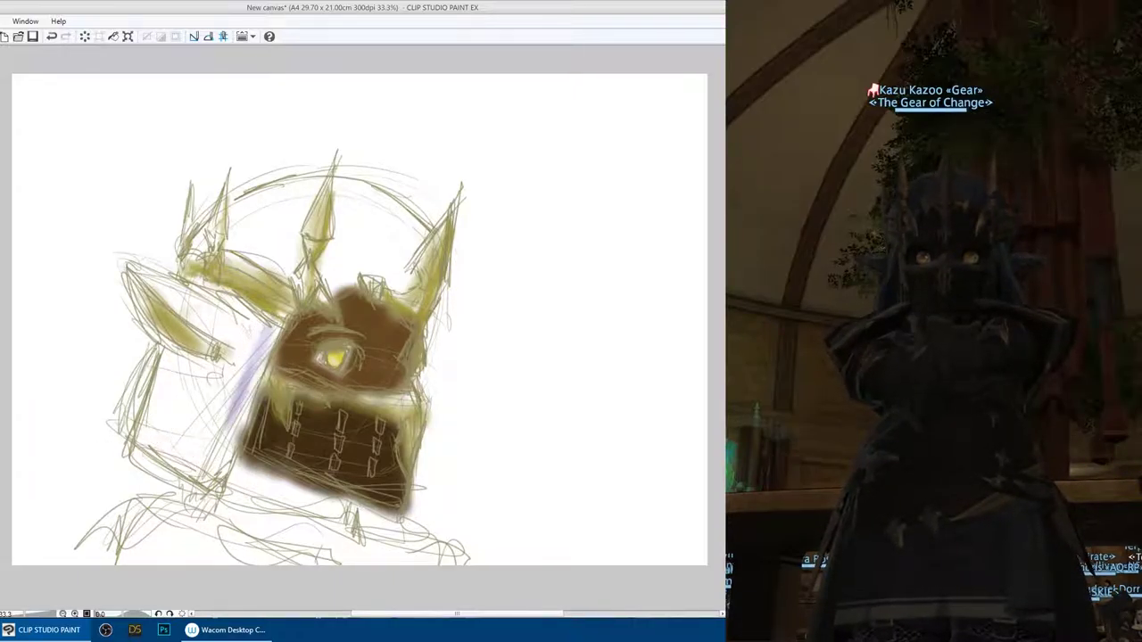
{"action": "left_click_drag", "start_coordinate": [264, 341], "coordinate": [223, 438]}
{"action": "left_click_drag", "start_coordinate": [268, 339], "coordinate": [214, 482]}
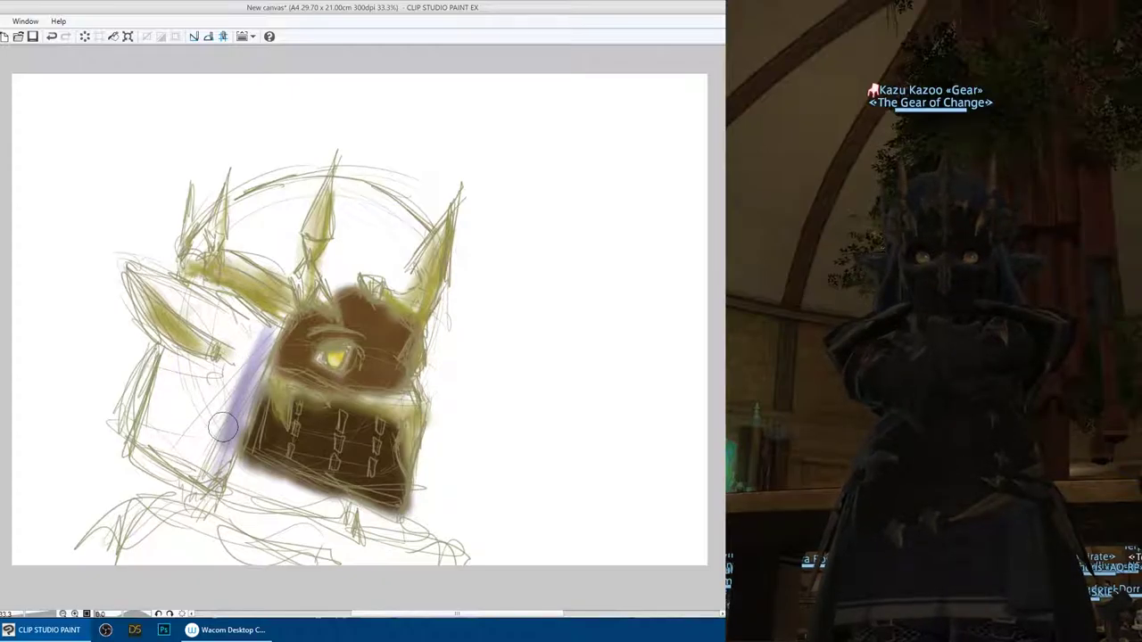
{"action": "key", "text": "ctrl+z"}
{"action": "key", "text": "ctrl+z"}
{"action": "key", "text": "ctrl+z"}
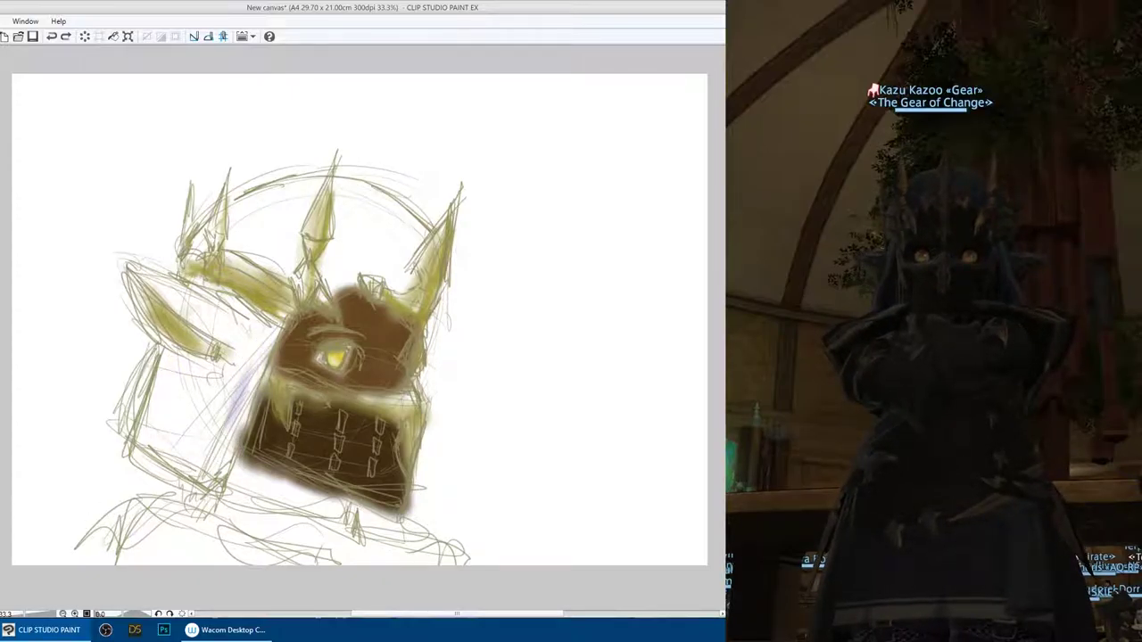
- Fill the hair beside the face, the ear's inner area and the top of the head with soft violet-blue
{"action": "left_click_drag", "start_coordinate": [261, 349], "coordinate": [207, 473]}
{"action": "left_click_drag", "start_coordinate": [237, 390], "coordinate": [191, 459]}
{"action": "mouse_move", "coordinate": [236, 371]}
{"action": "left_mouse_down"}
{"action": "mouse_move", "coordinate": [200, 437]}
{"action": "mouse_move", "coordinate": [173, 449]}
{"action": "mouse_move", "coordinate": [143, 393]}
{"action": "mouse_move", "coordinate": [192, 402]}
{"action": "mouse_move", "coordinate": [250, 364]}
{"action": "mouse_move", "coordinate": [214, 446]}
{"action": "mouse_move", "coordinate": [156, 464]}
{"action": "mouse_move", "coordinate": [178, 374]}
{"action": "mouse_move", "coordinate": [241, 377]}
{"action": "mouse_move", "coordinate": [237, 362]}
{"action": "mouse_move", "coordinate": [217, 427]}
{"action": "mouse_move", "coordinate": [153, 437]}
{"action": "mouse_move", "coordinate": [230, 337]}
{"action": "mouse_move", "coordinate": [138, 276]}
{"action": "mouse_move", "coordinate": [161, 330]}
{"action": "mouse_move", "coordinate": [285, 286]}
{"action": "mouse_move", "coordinate": [239, 232]}
{"action": "mouse_move", "coordinate": [205, 237]}
{"action": "mouse_move", "coordinate": [259, 210]}
{"action": "mouse_move", "coordinate": [268, 258]}
{"action": "mouse_move", "coordinate": [290, 254]}
{"action": "mouse_move", "coordinate": [259, 205]}
{"action": "mouse_move", "coordinate": [267, 192]}
{"action": "mouse_move", "coordinate": [332, 271]}
{"action": "mouse_move", "coordinate": [339, 205]}
{"action": "mouse_move", "coordinate": [361, 267]}
{"action": "mouse_move", "coordinate": [383, 192]}
{"action": "mouse_move", "coordinate": [383, 276]}
{"action": "mouse_move", "coordinate": [415, 191]}
{"action": "mouse_move", "coordinate": [379, 250]}
{"action": "mouse_move", "coordinate": [409, 232]}
{"action": "left_mouse_up"}
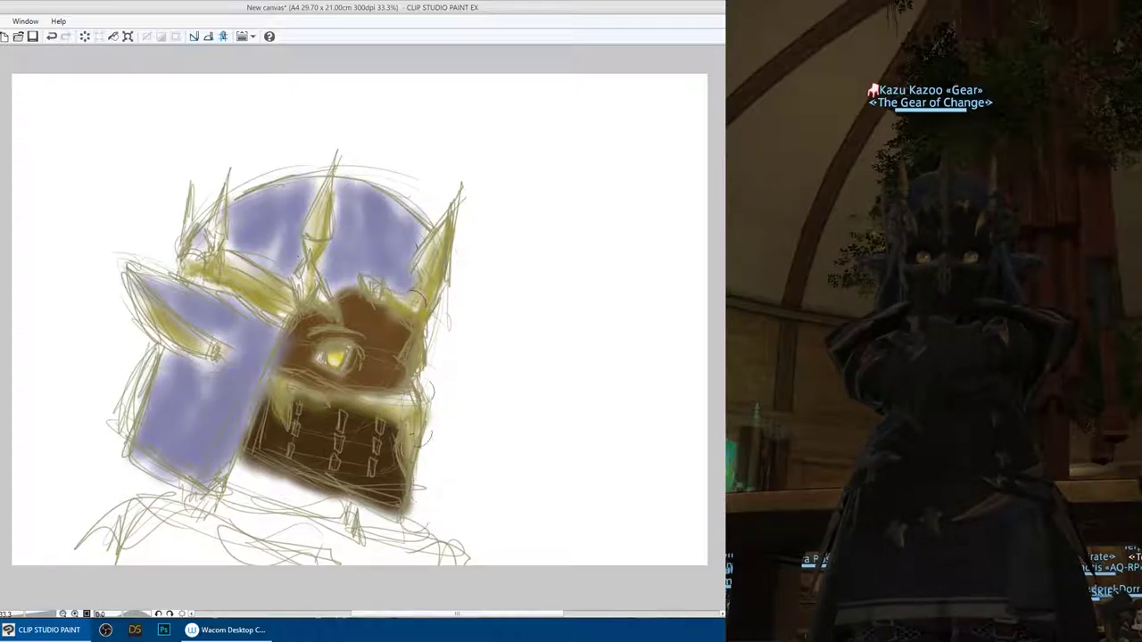
- Block in the collar and shoulders with violet-blue, grey-brown and the gold sampled from the ear
{"action": "mouse_move", "coordinate": [426, 515]}
{"action": "left_mouse_down"}
{"action": "mouse_move", "coordinate": [343, 537]}
{"action": "mouse_move", "coordinate": [383, 543]}
{"action": "mouse_move", "coordinate": [335, 549]}
{"action": "mouse_move", "coordinate": [354, 592]}
{"action": "mouse_move", "coordinate": [154, 544]}
{"action": "mouse_move", "coordinate": [321, 517]}
{"action": "left_mouse_up"}
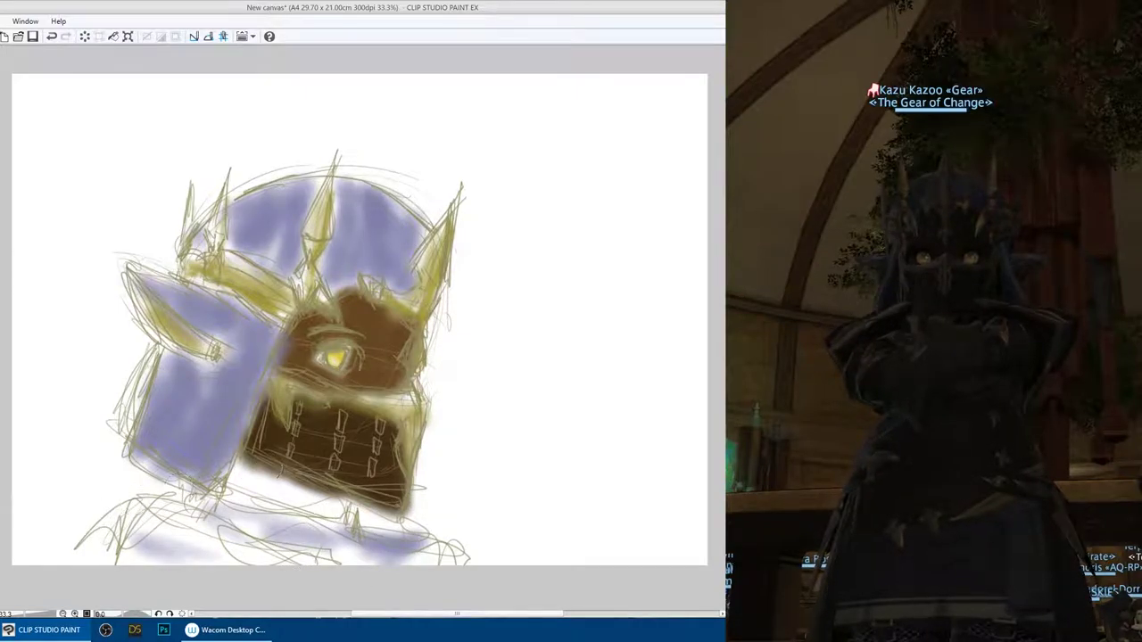
{"action": "mouse_move", "coordinate": [277, 464]}
{"action": "left_mouse_down"}
{"action": "mouse_move", "coordinate": [234, 499]}
{"action": "mouse_move", "coordinate": [348, 522]}
{"action": "mouse_move", "coordinate": [214, 509]}
{"action": "mouse_move", "coordinate": [144, 550]}
{"action": "mouse_move", "coordinate": [246, 536]}
{"action": "mouse_move", "coordinate": [321, 544]}
{"action": "mouse_move", "coordinate": [125, 526]}
{"action": "mouse_move", "coordinate": [250, 548]}
{"action": "mouse_move", "coordinate": [410, 554]}
{"action": "mouse_move", "coordinate": [375, 522]}
{"action": "mouse_move", "coordinate": [401, 512]}
{"action": "mouse_move", "coordinate": [428, 561]}
{"action": "mouse_move", "coordinate": [343, 518]}
{"action": "mouse_move", "coordinate": [327, 553]}
{"action": "mouse_move", "coordinate": [270, 538]}
{"action": "left_mouse_up"}
{"action": "left_click", "coordinate": [183, 331], "text": "alt"}
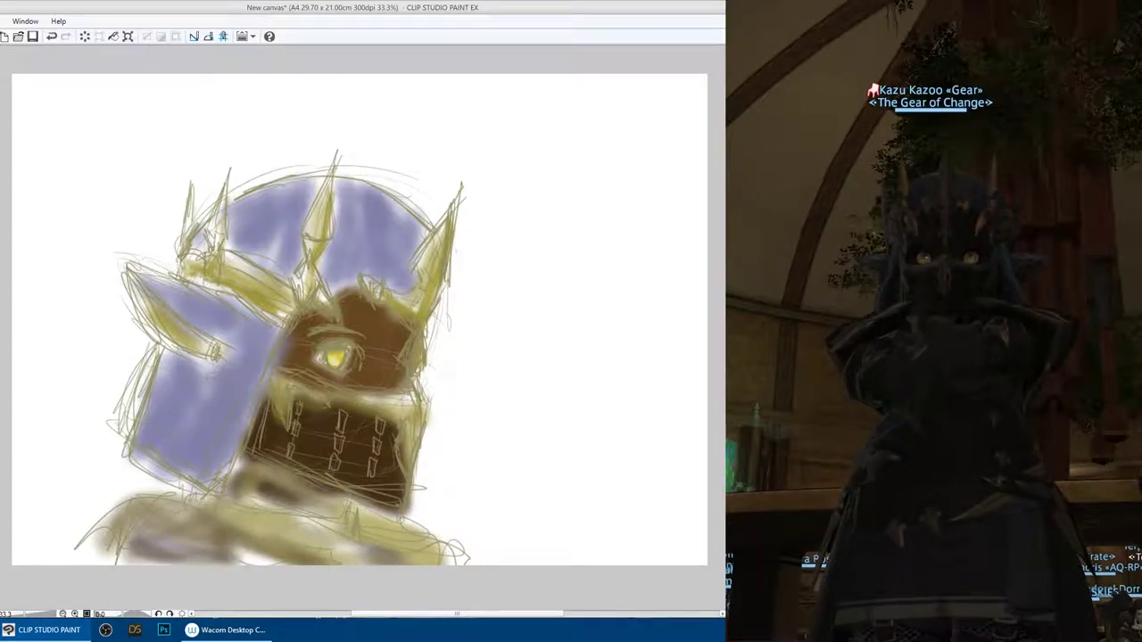
- Undo the most recent color strokes and redo them to compare the drawing
{"action": "key", "text": "ctrl+z"}
{"action": "key", "text": "ctrl+z"}
{"action": "key", "text": "ctrl+z"}
{"action": "key", "text": "ctrl+z"}
{"action": "key", "text": "ctrl+z"}
{"action": "key", "text": "ctrl+z"}
{"action": "key", "text": "ctrl+y"}
{"action": "key", "text": "ctrl+y"}
{"action": "key", "text": "ctrl+y"}
{"action": "key", "text": "ctrl+y"}
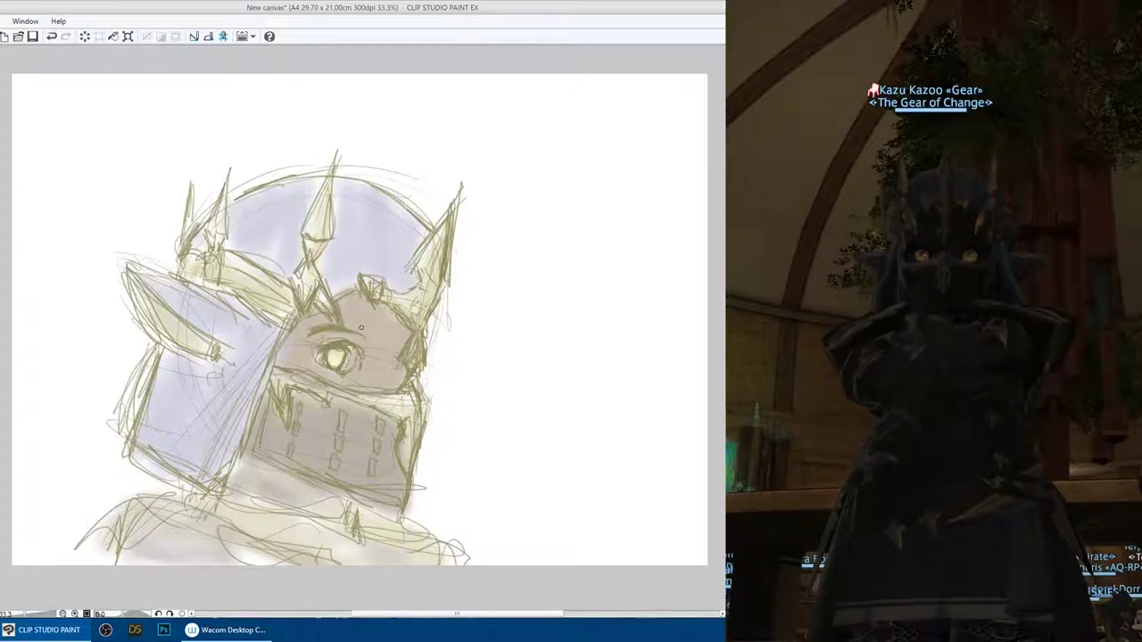
{"action": "left_click_drag", "start_coordinate": [42, 385], "coordinate": [0, 381]}
{"action": "mouse_move", "coordinate": [434, 207]}
{"action": "left_mouse_down"}
{"action": "mouse_move", "coordinate": [460, 257]}
{"action": "mouse_move", "coordinate": [505, 263]}
{"action": "mouse_move", "coordinate": [444, 314]}
{"action": "mouse_move", "coordinate": [467, 286]}
{"action": "mouse_move", "coordinate": [470, 314]}
{"action": "mouse_move", "coordinate": [537, 308]}
{"action": "left_mouse_up"}
{"action": "mouse_move", "coordinate": [381, 396]}
{"action": "left_mouse_down"}
{"action": "mouse_move", "coordinate": [455, 394]}
{"action": "mouse_move", "coordinate": [461, 380]}
{"action": "mouse_move", "coordinate": [445, 394]}
{"action": "left_mouse_up"}
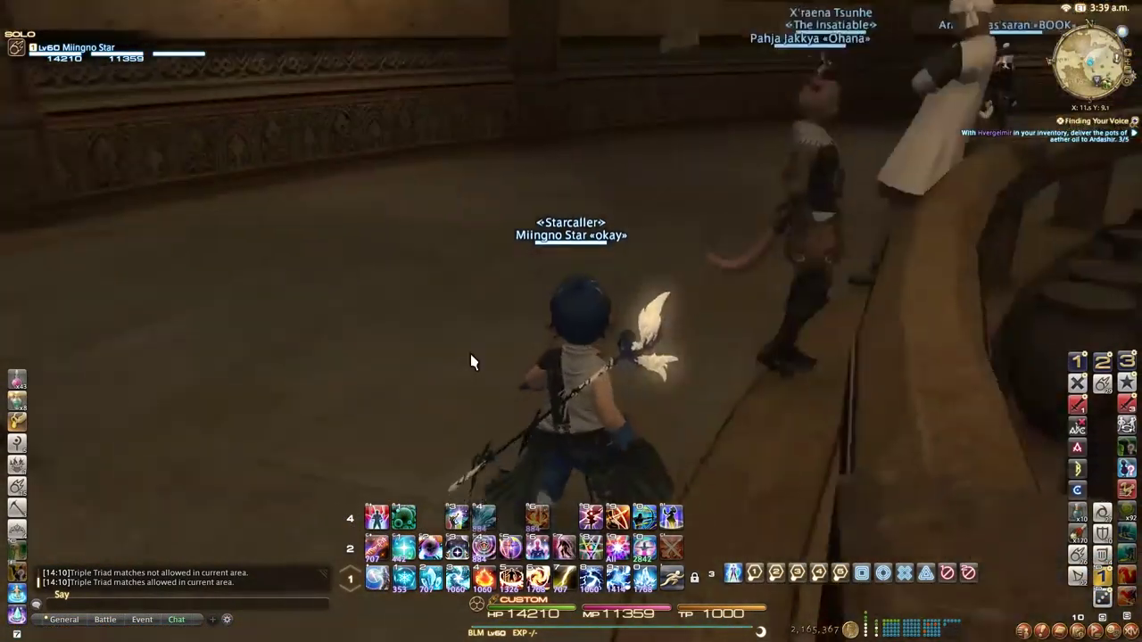
- Switch to the game and run the character out of the building and across the plaza to the blue crystal monument
{"action": "key", "text": "w"}
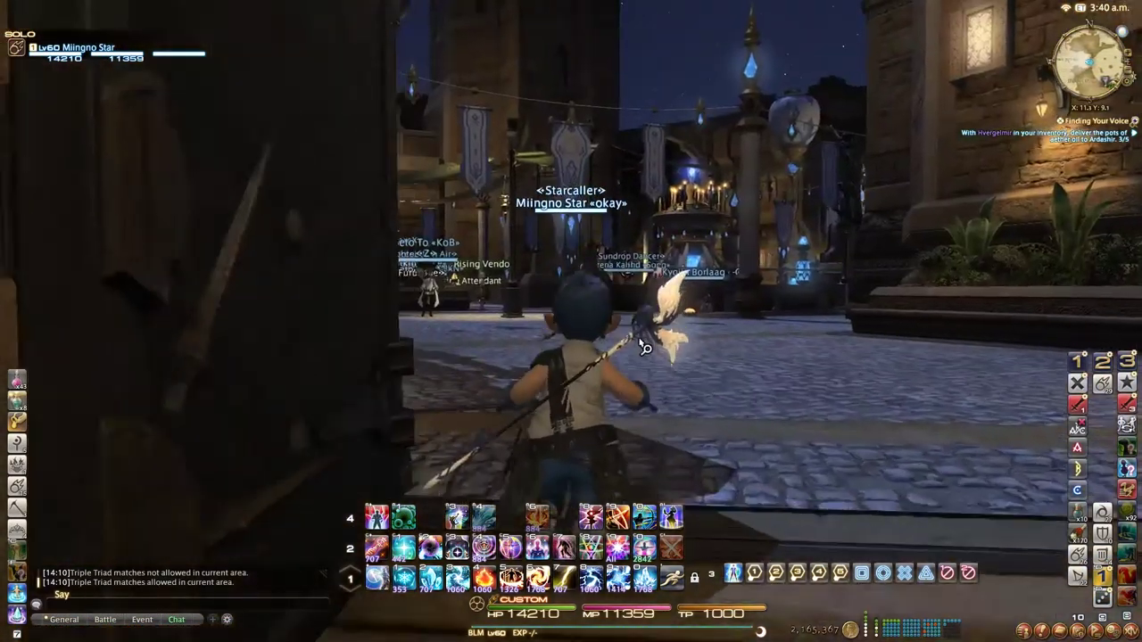
{"action": "key", "text": "c"}
{"action": "key", "text": "Escape"}
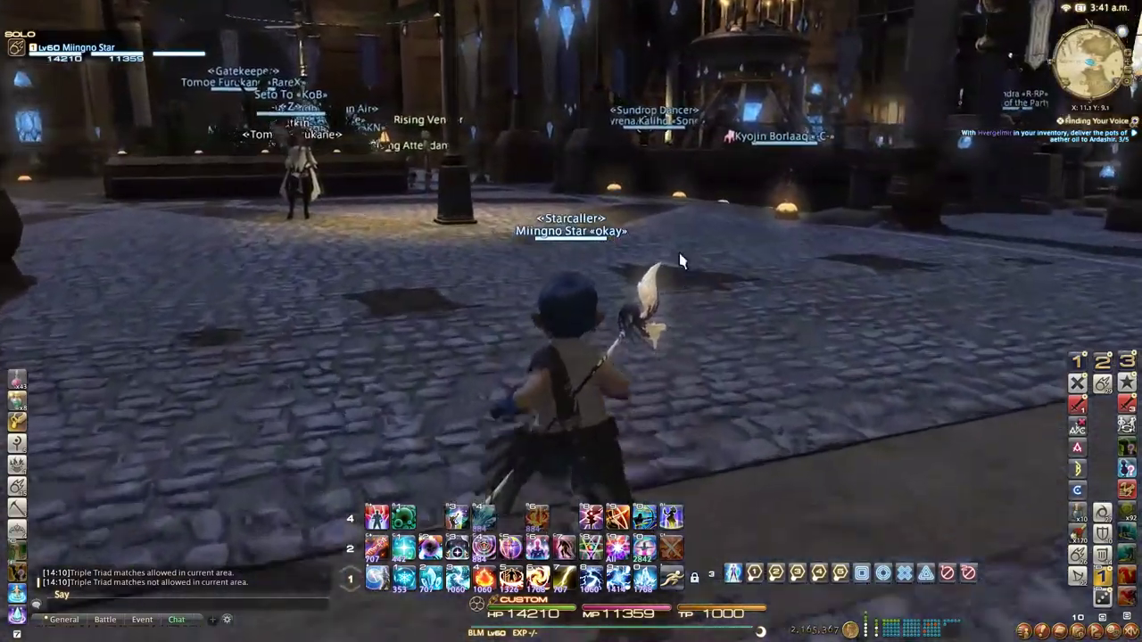
{"action": "key", "text": "w"}
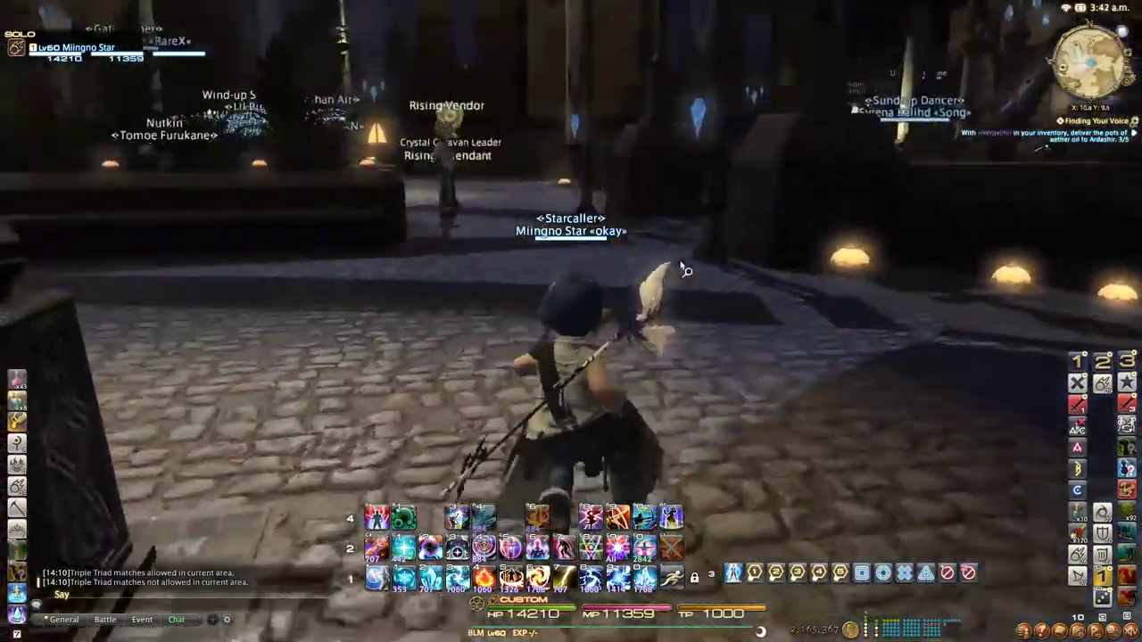
{"action": "key", "text": "w"}
{"action": "key", "text": "d"}
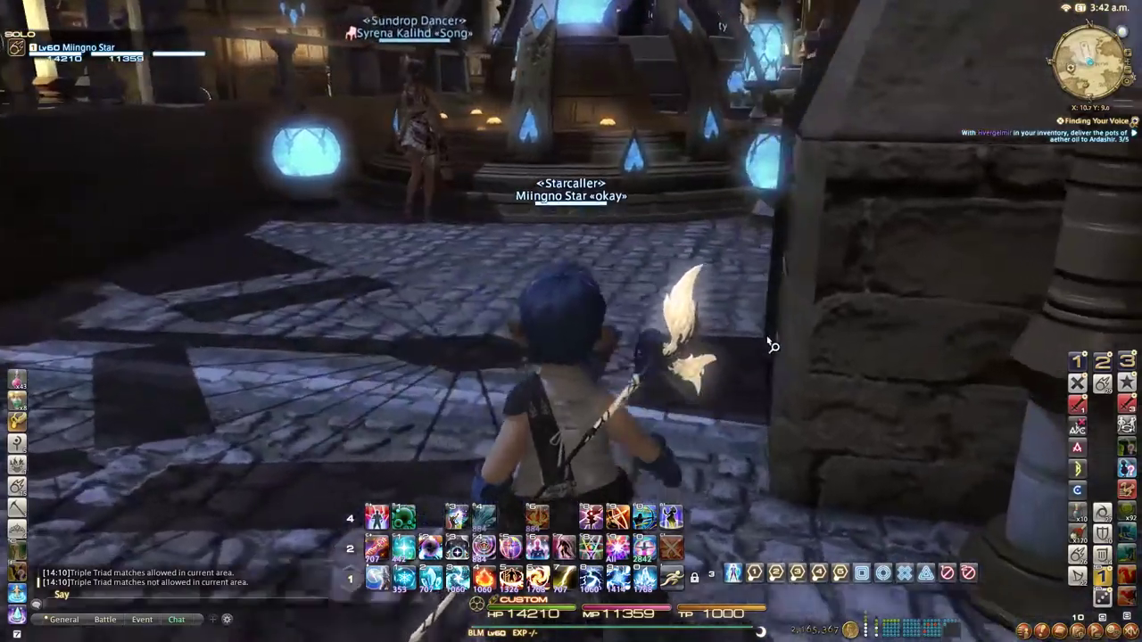
{"action": "key", "text": "w"}
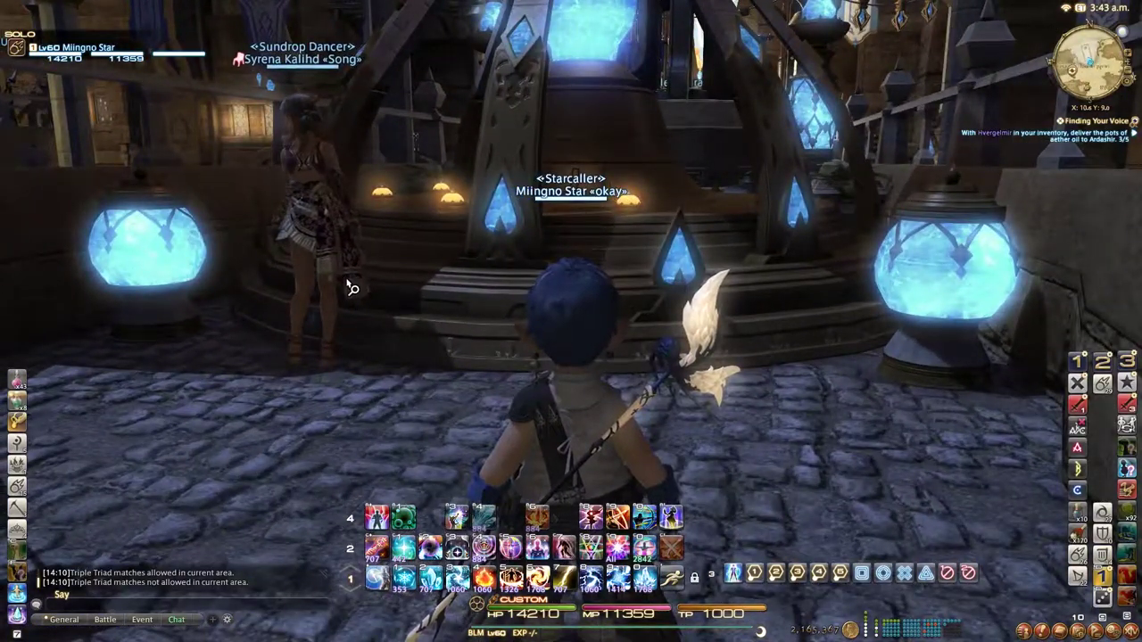
- Target the Sundrop Dancer character beside the crystal monument, walk up to her and frame her from the front
{"action": "left_click", "coordinate": [328, 214]}
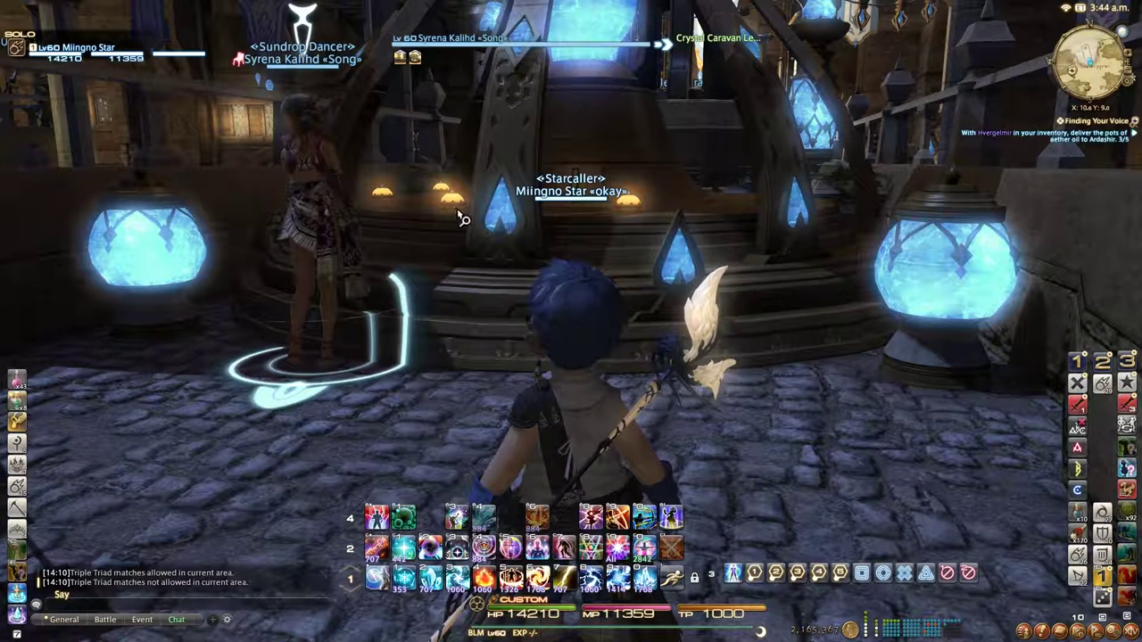
{"action": "key", "text": "w"}
{"action": "key", "text": "a"}
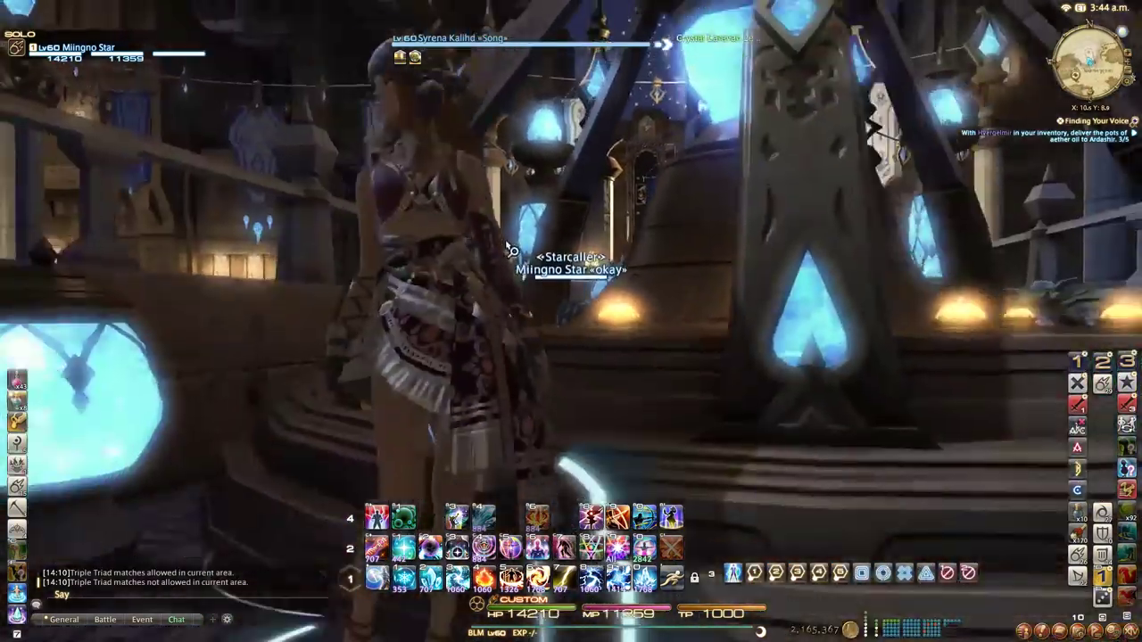
{"action": "left_click_drag", "start_coordinate": [508, 249], "coordinate": [553, 303]}
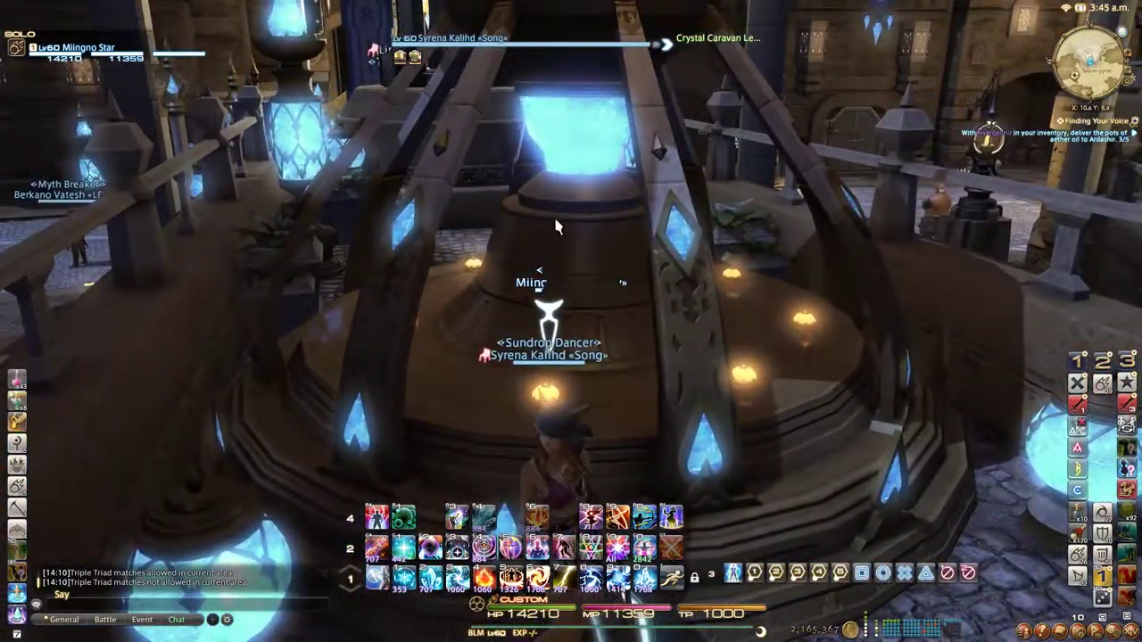
{"action": "left_click_drag", "start_coordinate": [556, 223], "coordinate": [415, 228]}
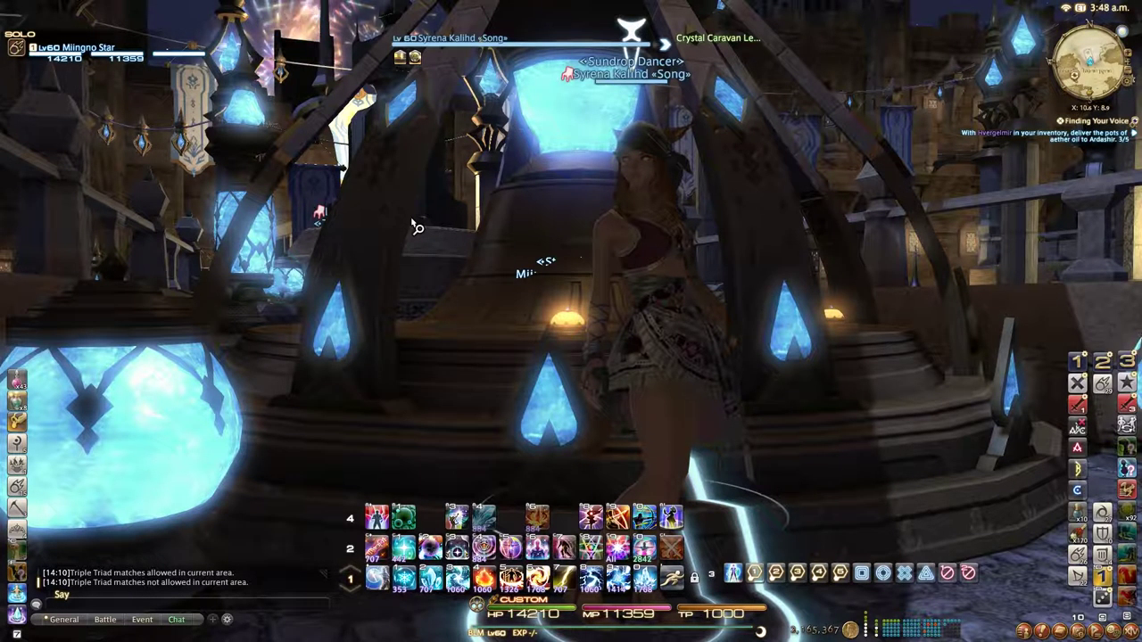
- Equip the "Drawing" gear set and examine the targeted Sundrop Dancer character
{"action": "key", "text": "ctrl+1"}
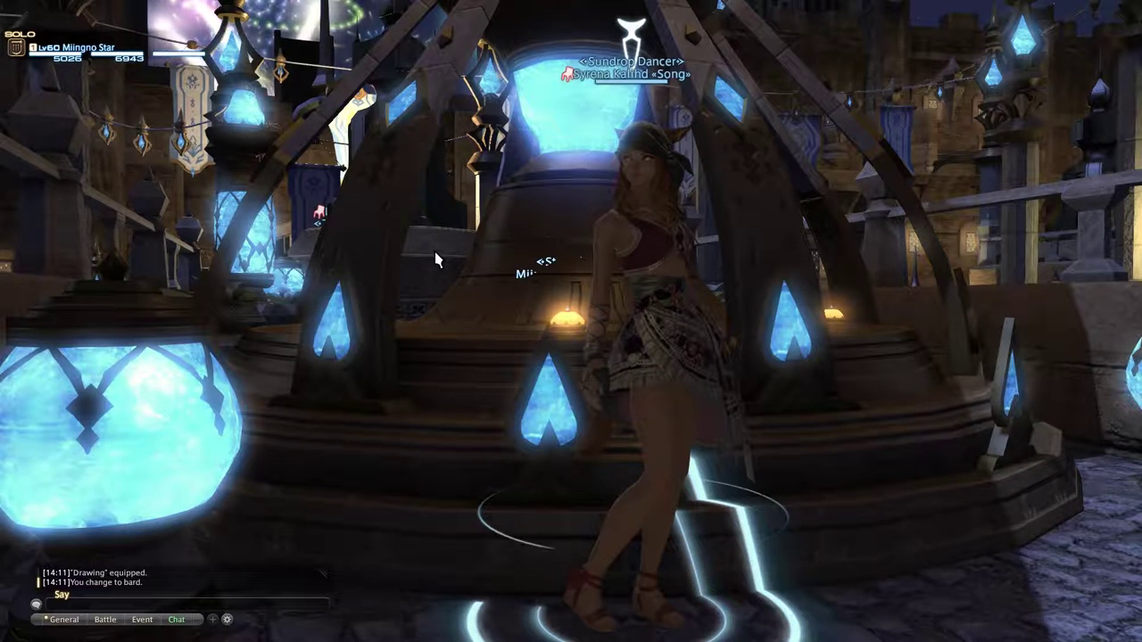
{"action": "right_click", "coordinate": [640, 236]}
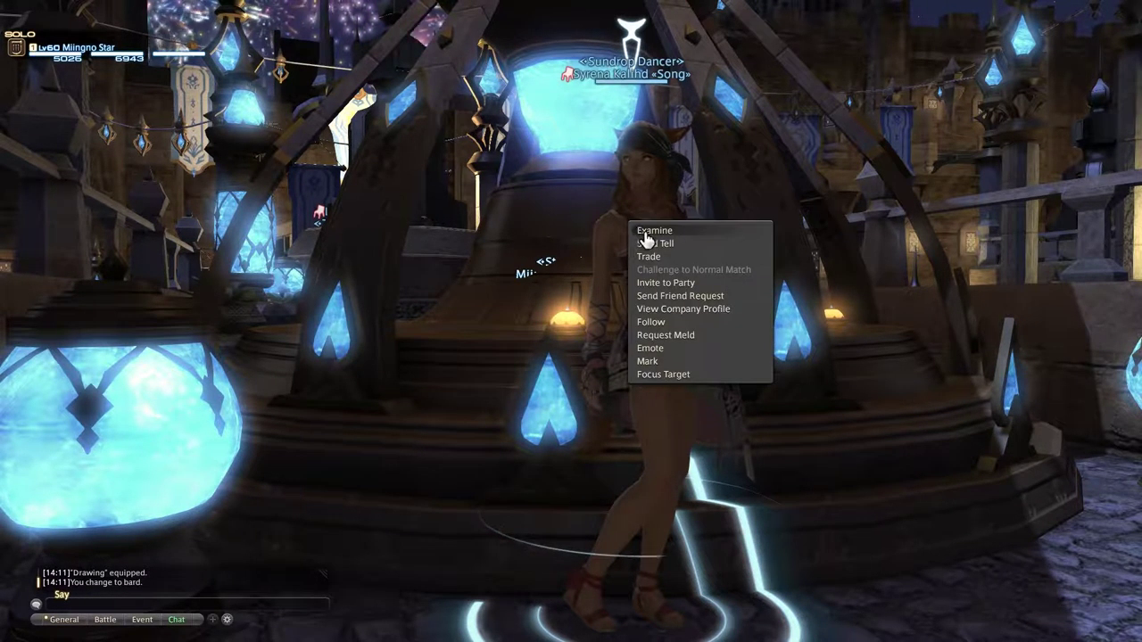
{"action": "left_click", "coordinate": [648, 237]}
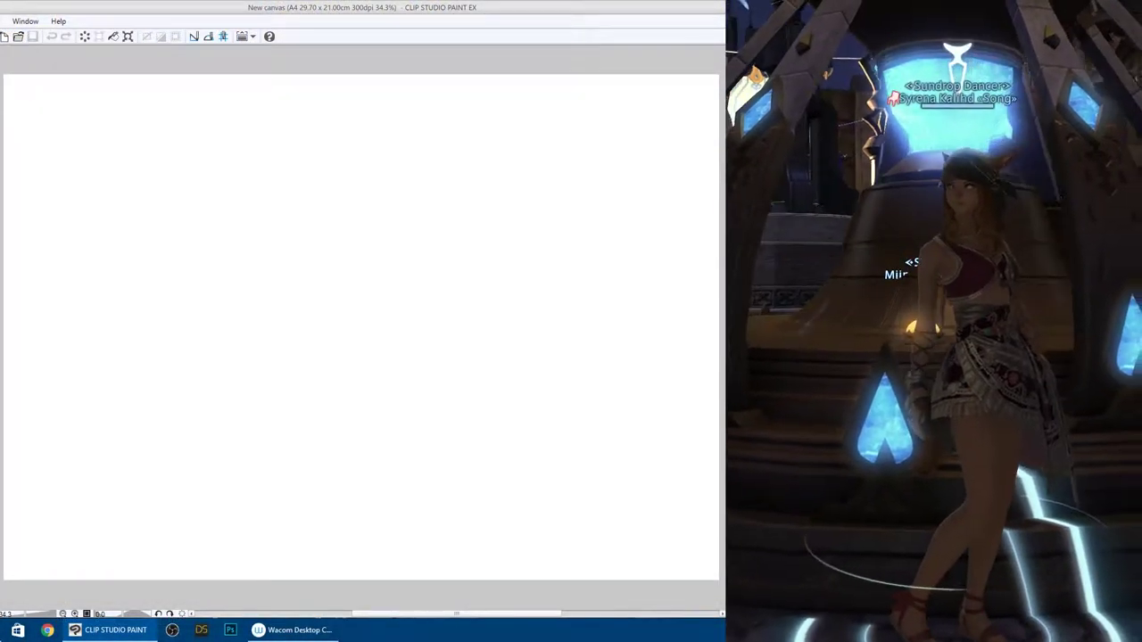
- Frame a close-up of the dancer's head and upper body beside the blank canvas as the drawing reference
{"action": "scroll", "coordinate": [929, 290], "scroll_direction": "up", "scroll_amount": 5}
{"action": "left_click_drag", "start_coordinate": [887, 260], "coordinate": [887, 260]}
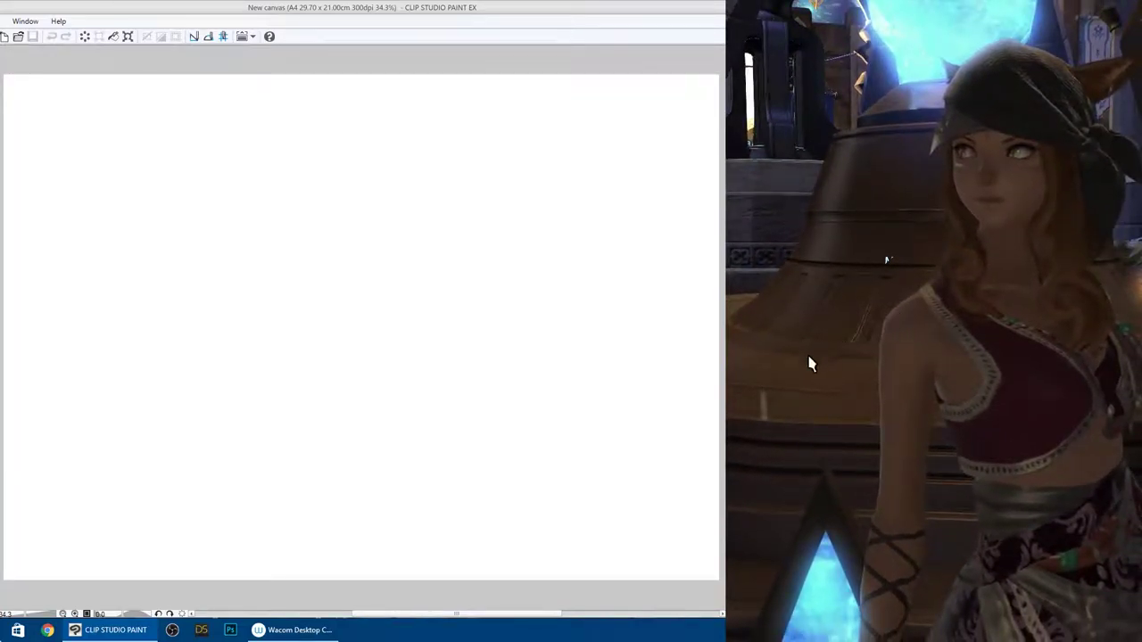
{"action": "left_click_drag", "start_coordinate": [801, 358], "coordinate": [801, 357]}
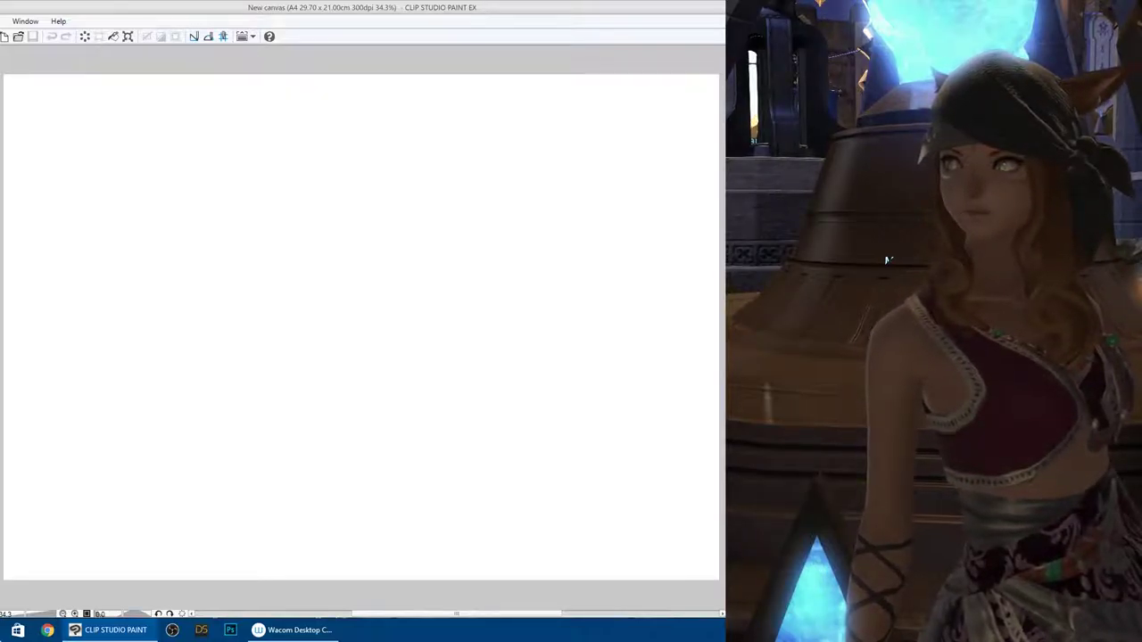
{"action": "left_click_drag", "start_coordinate": [888, 260], "coordinate": [888, 261]}
{"action": "left_click_drag", "start_coordinate": [839, 303], "coordinate": [838, 304]}
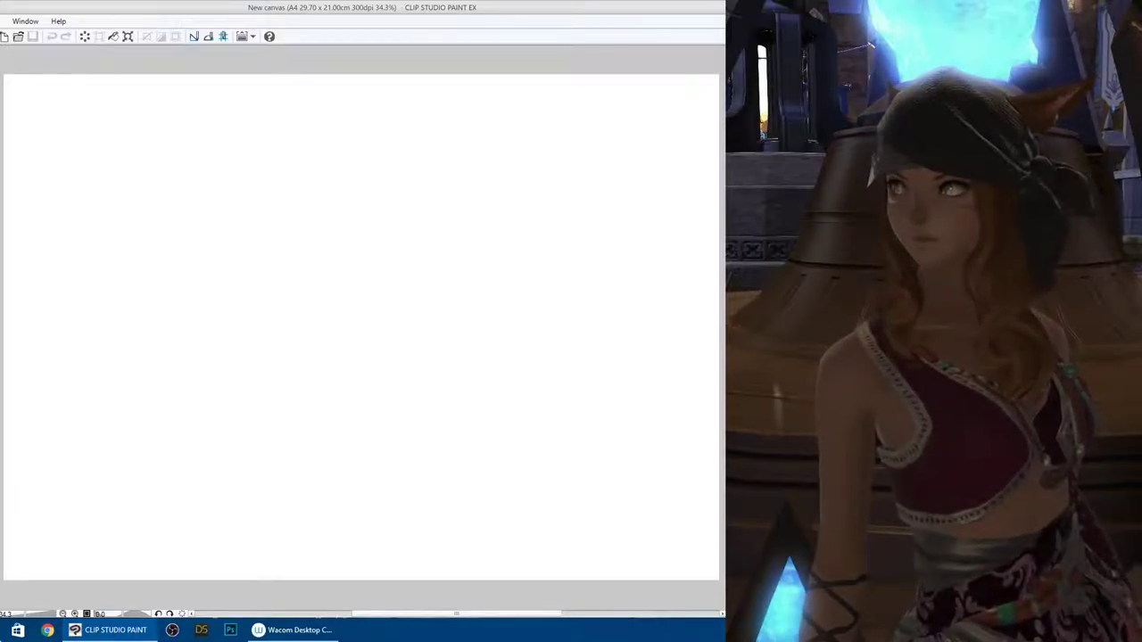
- Sketch light red overlapping circles for the head in the canvas's upper middle, with a first stroke for the face's edge
{"action": "mouse_move", "coordinate": [488, 239]}
{"action": "left_mouse_down"}
{"action": "mouse_move", "coordinate": [468, 202]}
{"action": "mouse_move", "coordinate": [502, 245]}
{"action": "left_mouse_up"}
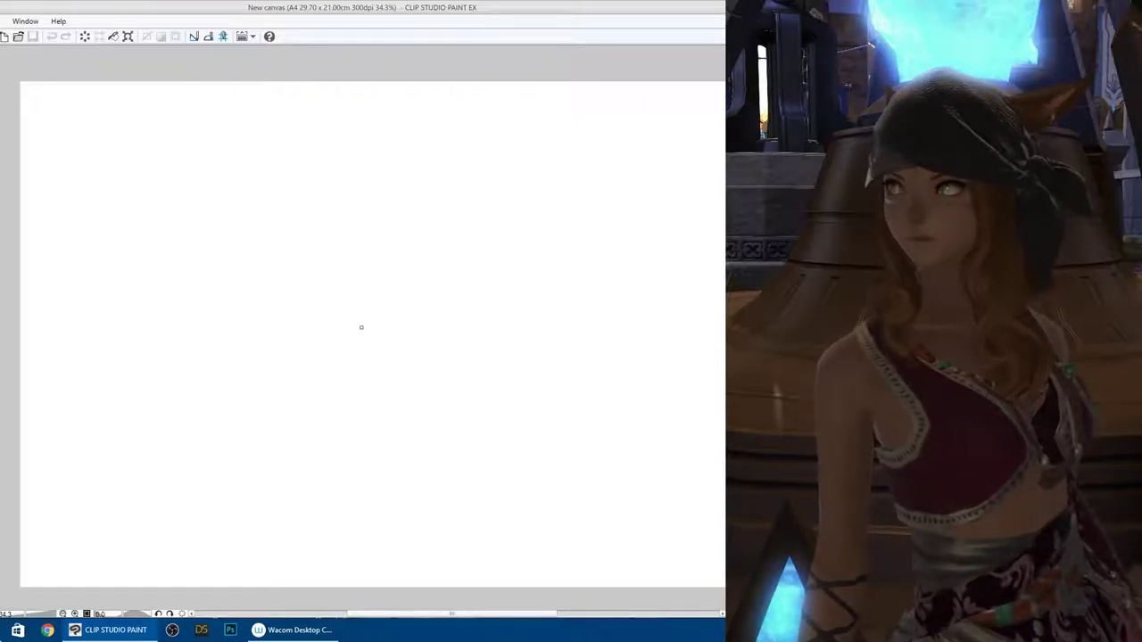
{"action": "mouse_move", "coordinate": [483, 334]}
{"action": "left_mouse_down"}
{"action": "mouse_move", "coordinate": [451, 321]}
{"action": "mouse_move", "coordinate": [455, 339]}
{"action": "mouse_move", "coordinate": [458, 329]}
{"action": "left_mouse_up"}
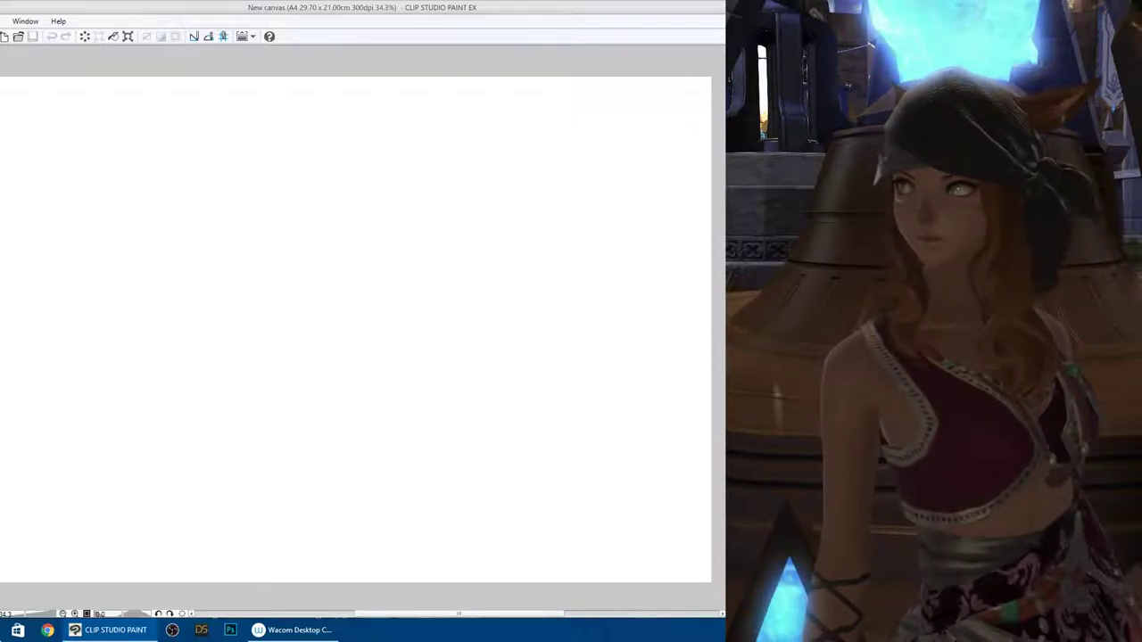
{"action": "left_click_drag", "start_coordinate": [308, 171], "coordinate": [320, 267]}
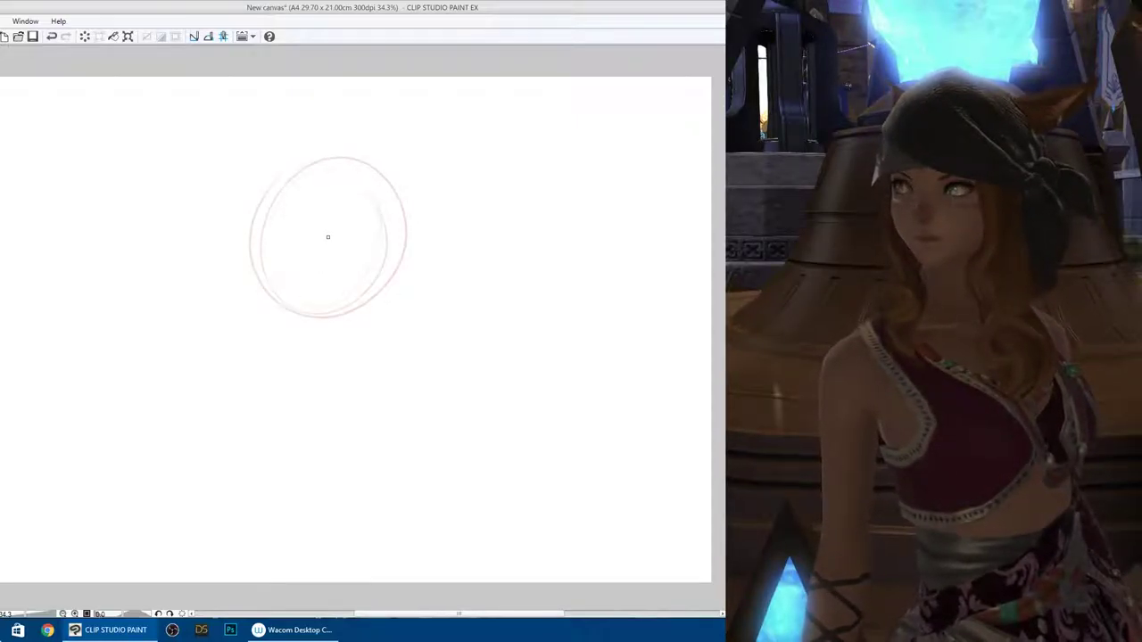
{"action": "mouse_move", "coordinate": [272, 178]}
{"action": "left_mouse_down"}
{"action": "mouse_move", "coordinate": [303, 267]}
{"action": "mouse_move", "coordinate": [257, 267]}
{"action": "left_mouse_up"}
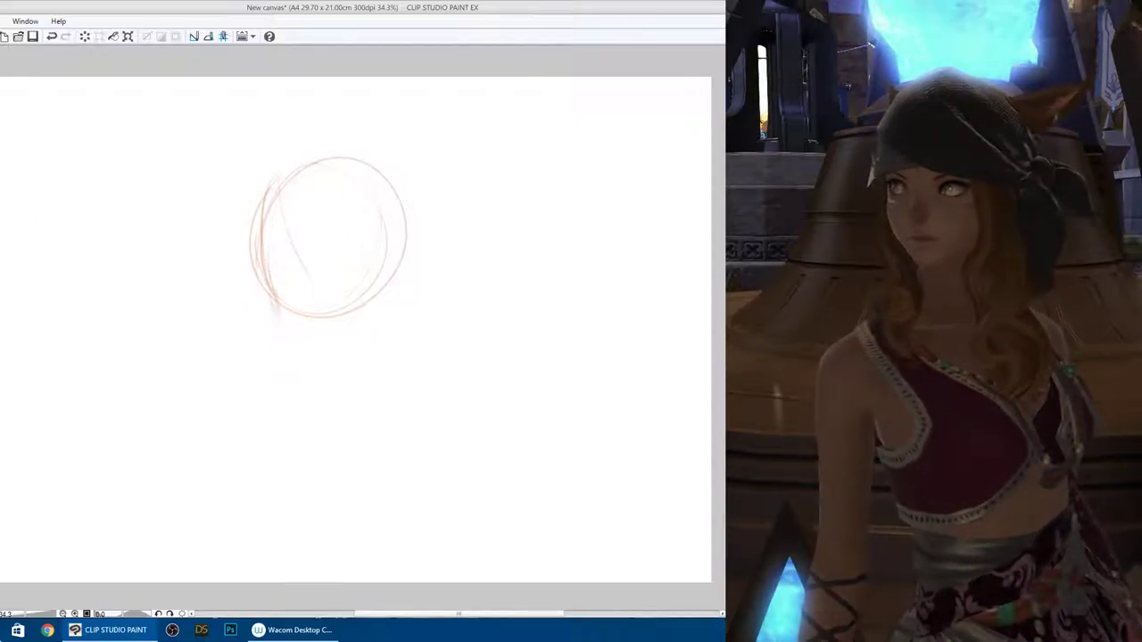
- Sketch the forehead, cheek and jaw contour in red along the face side of the head circle
{"action": "left_click_drag", "start_coordinate": [280, 309], "coordinate": [310, 333]}
{"action": "mouse_move", "coordinate": [260, 228]}
{"action": "left_mouse_down"}
{"action": "mouse_move", "coordinate": [264, 304]}
{"action": "mouse_move", "coordinate": [283, 331]}
{"action": "mouse_move", "coordinate": [259, 257]}
{"action": "mouse_move", "coordinate": [292, 330]}
{"action": "left_mouse_up"}
{"action": "left_click_drag", "start_coordinate": [259, 267], "coordinate": [265, 293]}
{"action": "left_click_drag", "start_coordinate": [261, 214], "coordinate": [275, 312]}
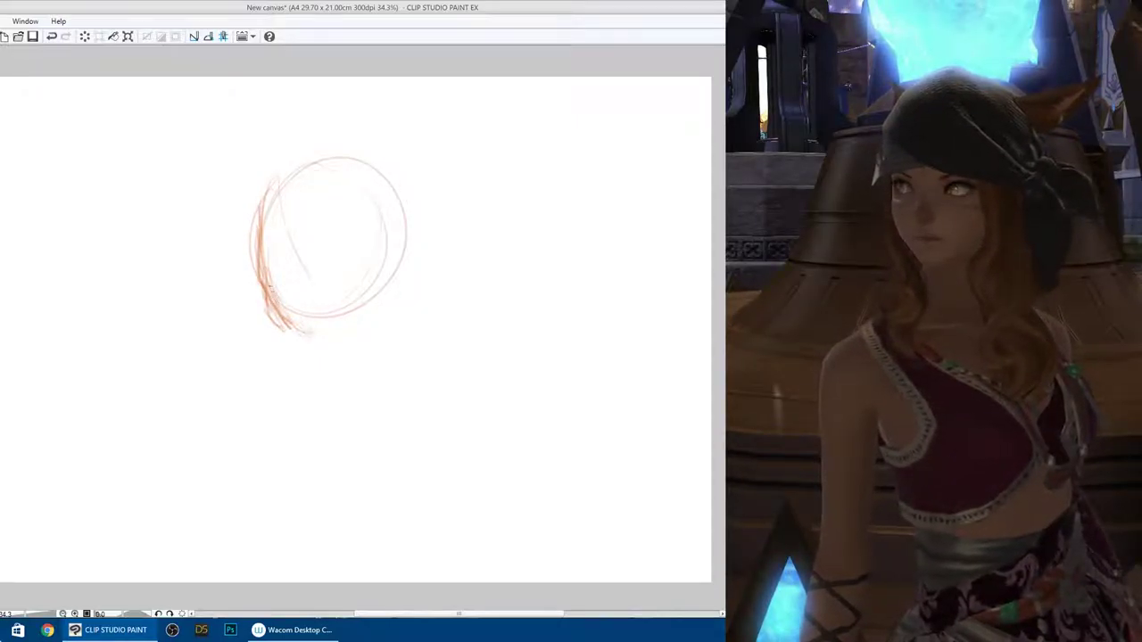
{"action": "left_click_drag", "start_coordinate": [272, 181], "coordinate": [251, 214]}
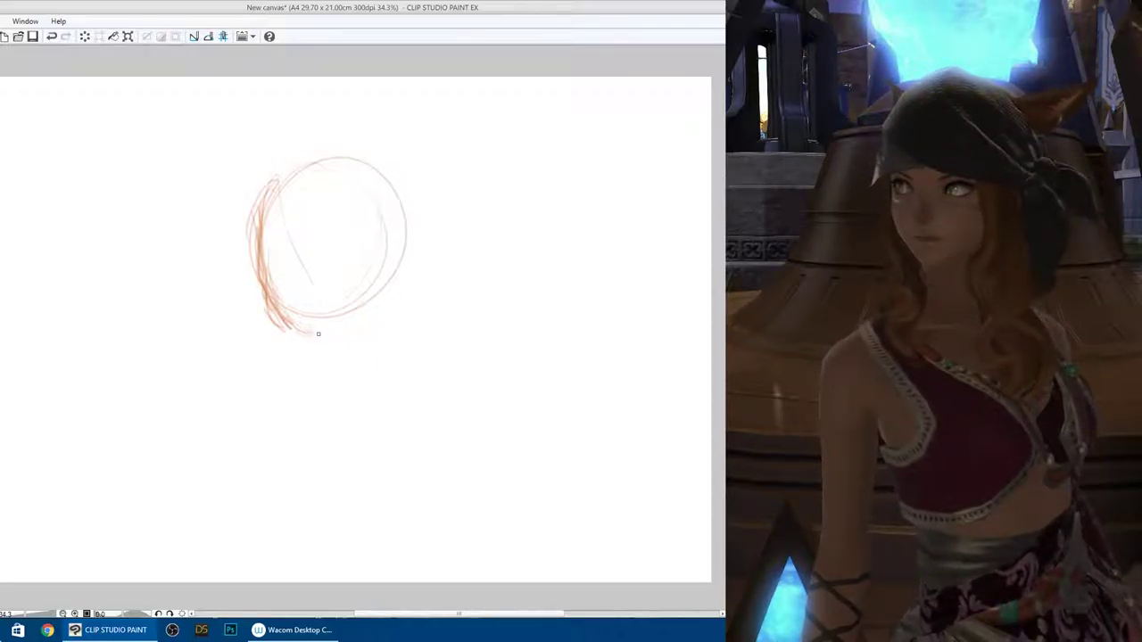
- Clear the red head sketch and start over on a new layer
{"action": "key", "text": "Delete"}
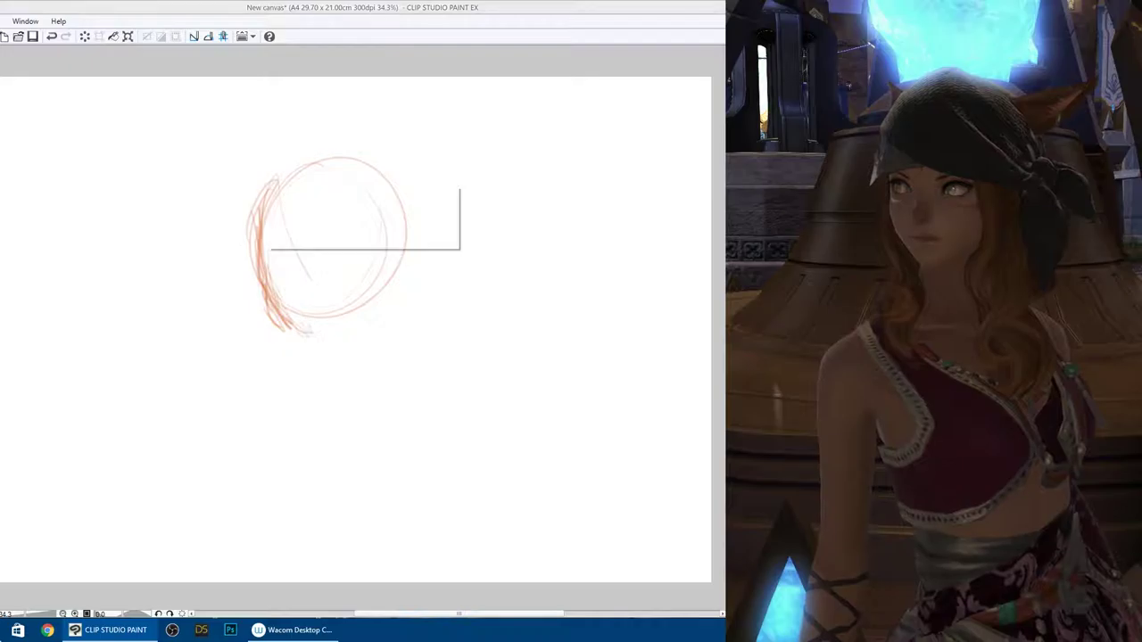
{"action": "left_click", "coordinate": [373, 235]}
{"action": "key", "text": "ctrl+shift+n"}
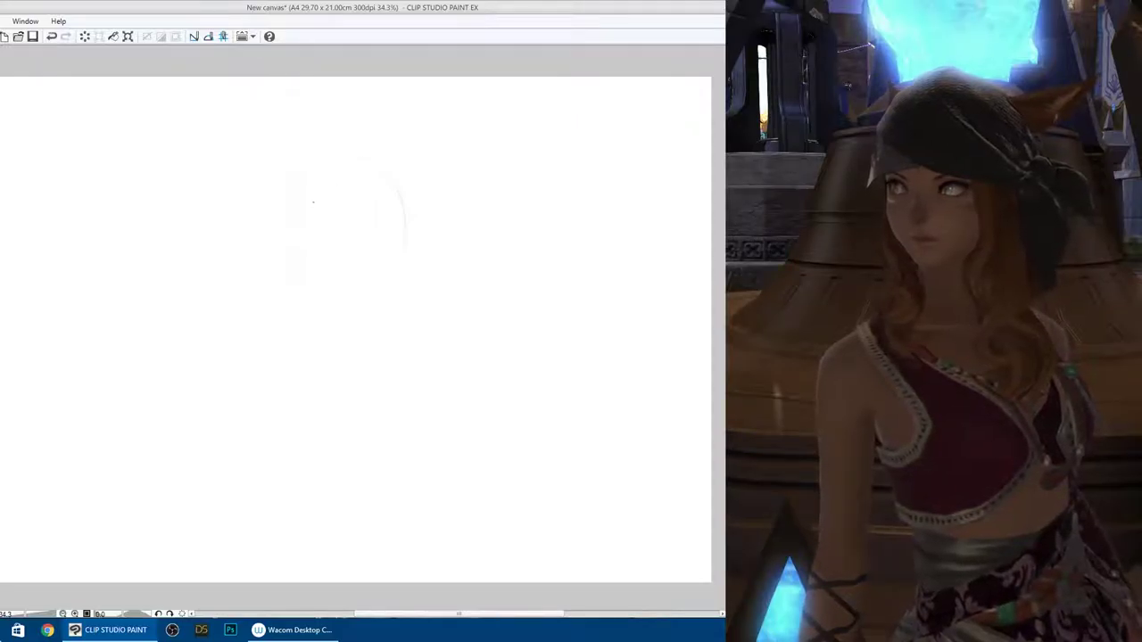
- Sketch the dancer's face edge, cheek, jaw and chin in light red in the canvas's upper middle
{"action": "left_click_drag", "start_coordinate": [287, 210], "coordinate": [293, 261]}
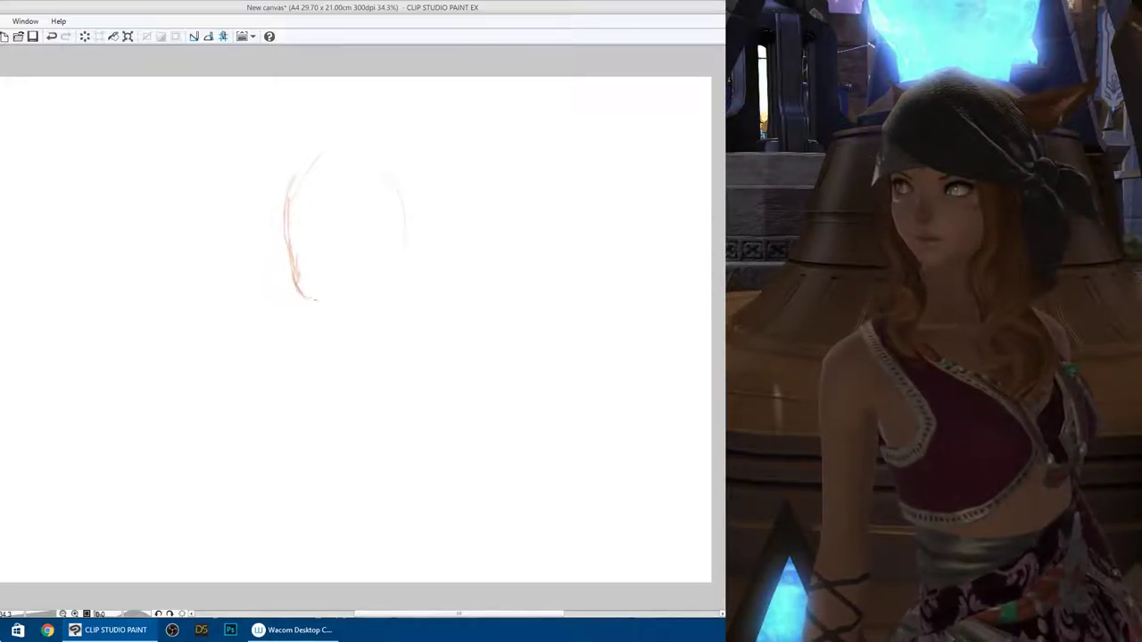
{"action": "left_click_drag", "start_coordinate": [303, 287], "coordinate": [324, 314]}
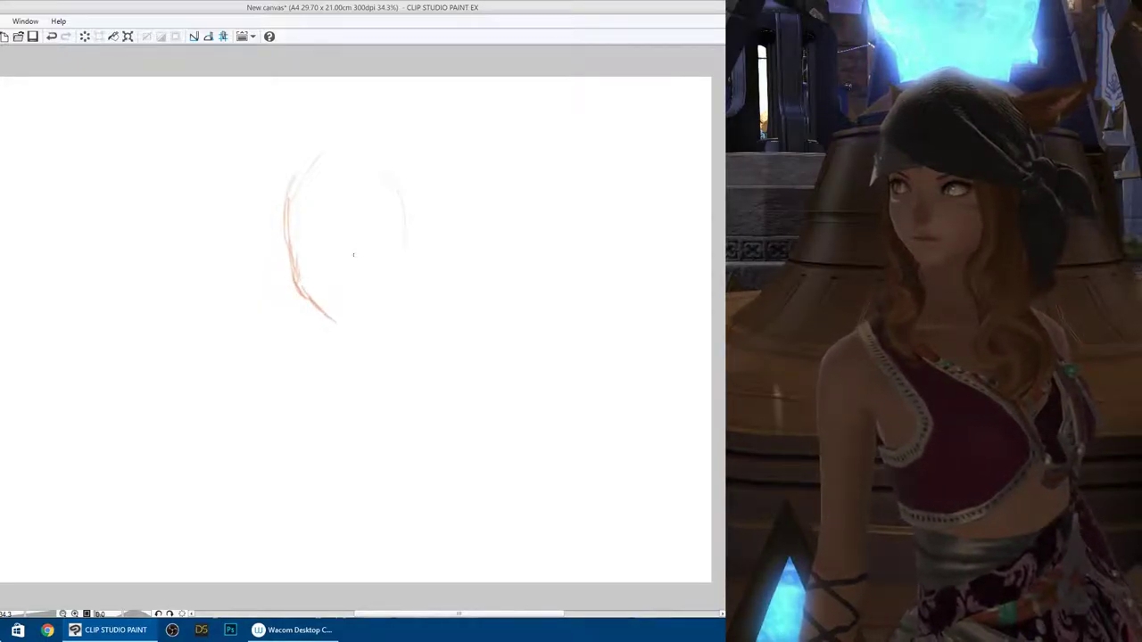
{"action": "left_click_drag", "start_coordinate": [340, 318], "coordinate": [383, 295]}
- Sketch the rounded skull outline above the face and add a long pointed near ear and a small far ear
{"action": "mouse_move", "coordinate": [286, 218]}
{"action": "left_mouse_down"}
{"action": "mouse_move", "coordinate": [287, 177]}
{"action": "mouse_move", "coordinate": [329, 159]}
{"action": "mouse_move", "coordinate": [271, 166]}
{"action": "mouse_move", "coordinate": [368, 163]}
{"action": "left_mouse_up"}
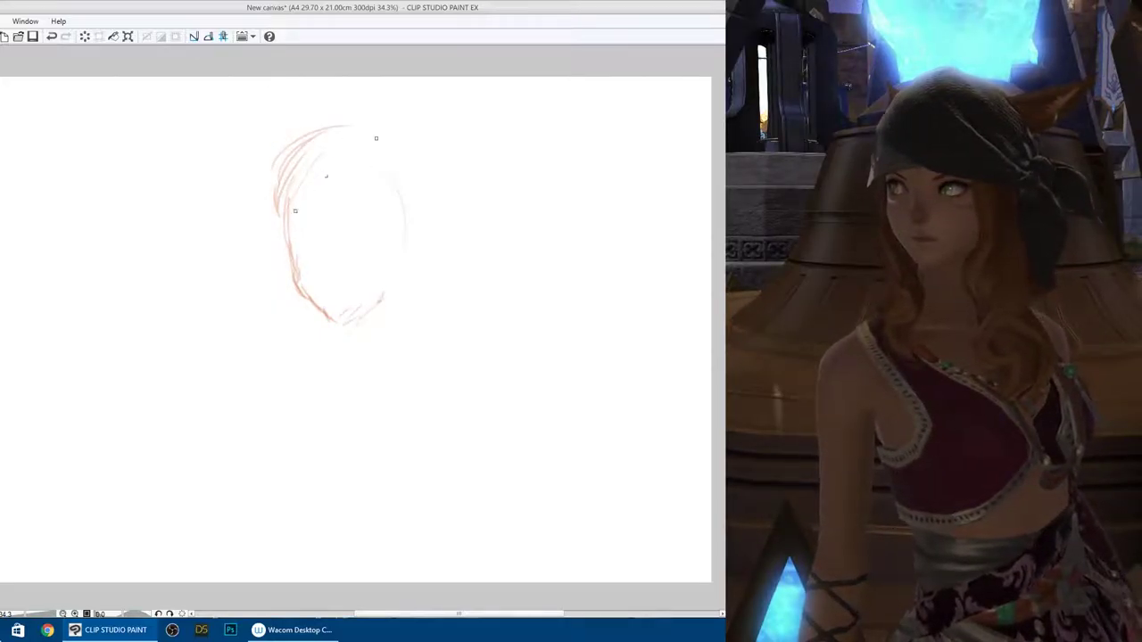
{"action": "left_click_drag", "start_coordinate": [295, 210], "coordinate": [302, 139]}
{"action": "left_click_drag", "start_coordinate": [407, 143], "coordinate": [417, 192]}
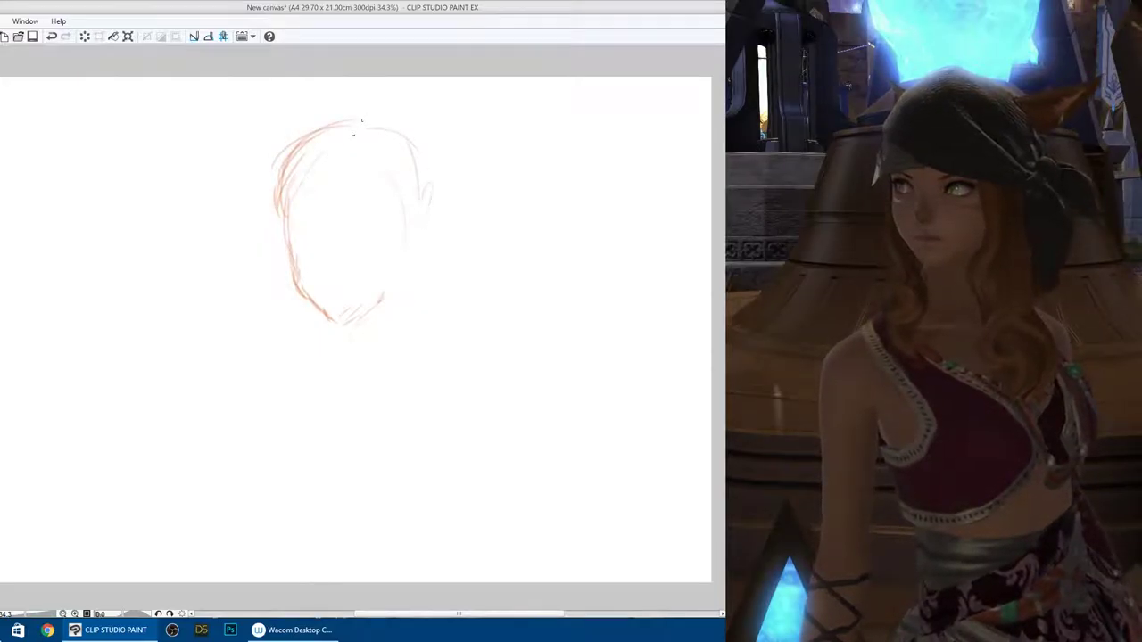
{"action": "left_click_drag", "start_coordinate": [414, 138], "coordinate": [426, 219]}
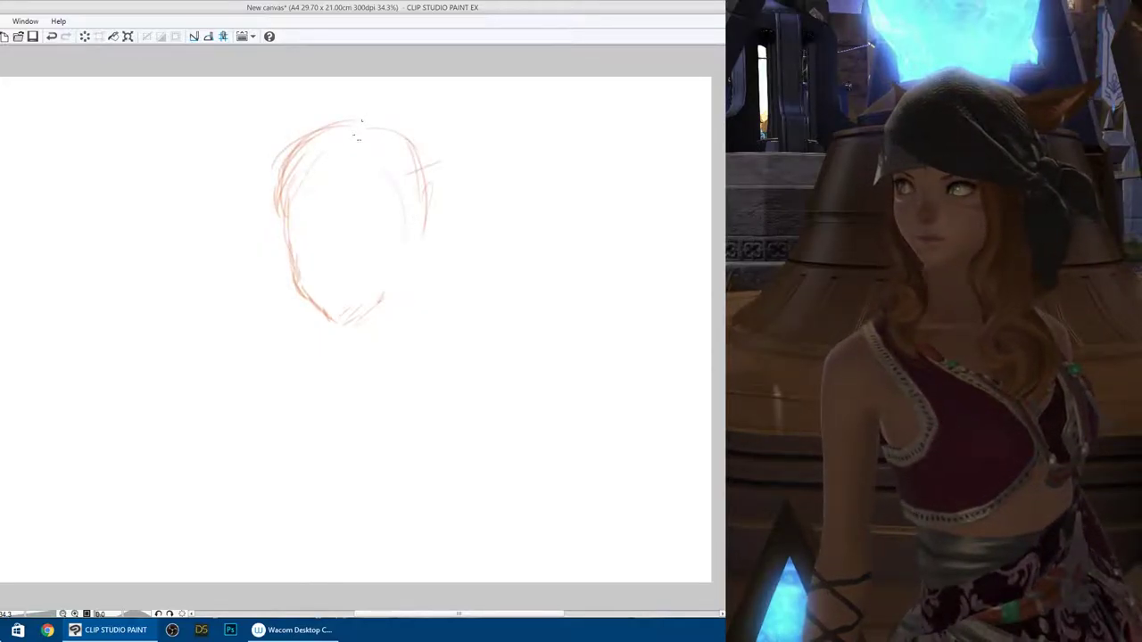
{"action": "mouse_move", "coordinate": [436, 153]}
{"action": "left_mouse_down"}
{"action": "mouse_move", "coordinate": [400, 173]}
{"action": "mouse_move", "coordinate": [473, 151]}
{"action": "mouse_move", "coordinate": [441, 189]}
{"action": "left_mouse_up"}
{"action": "left_click_drag", "start_coordinate": [277, 134], "coordinate": [296, 161]}
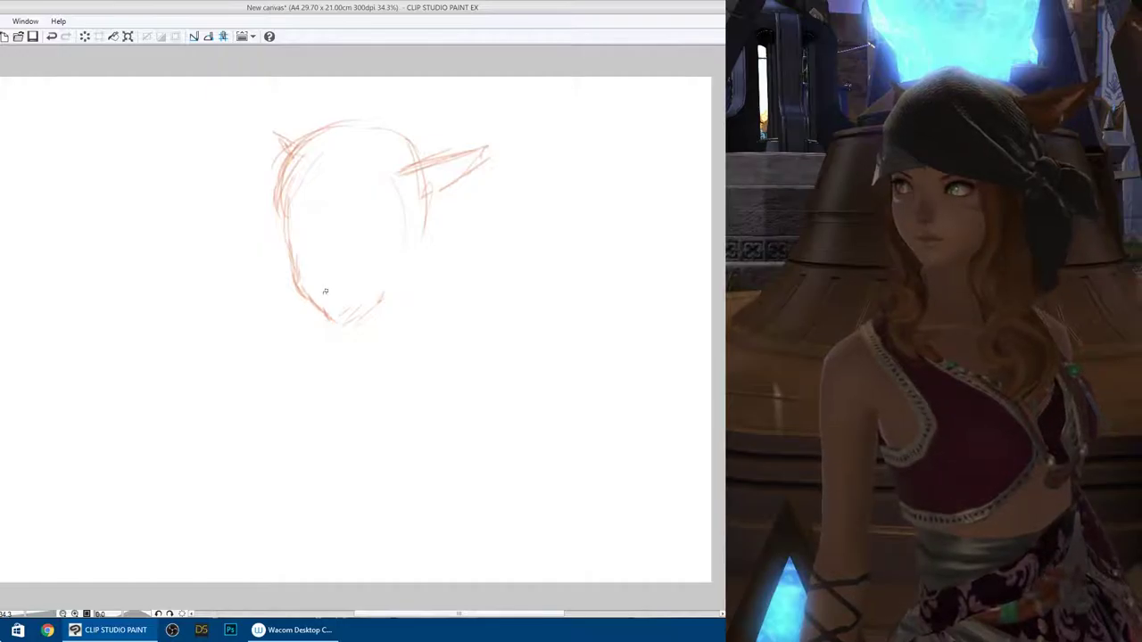
- Erase the angular jaw and redraw it as a fuller, rounder cheek, jaw and chin line
{"action": "mouse_move", "coordinate": [289, 234]}
{"action": "left_mouse_down"}
{"action": "mouse_move", "coordinate": [287, 287]}
{"action": "mouse_move", "coordinate": [294, 272]}
{"action": "mouse_move", "coordinate": [332, 318]}
{"action": "left_mouse_up"}
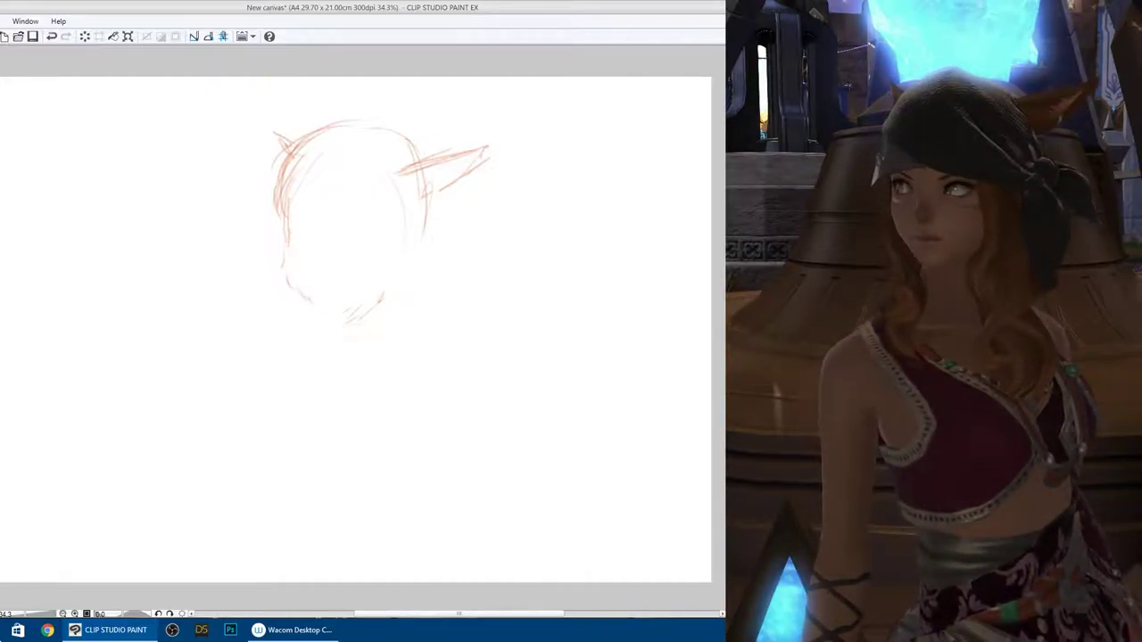
{"action": "mouse_move", "coordinate": [283, 233]}
{"action": "left_mouse_down"}
{"action": "mouse_move", "coordinate": [295, 295]}
{"action": "mouse_move", "coordinate": [335, 328]}
{"action": "left_mouse_up"}
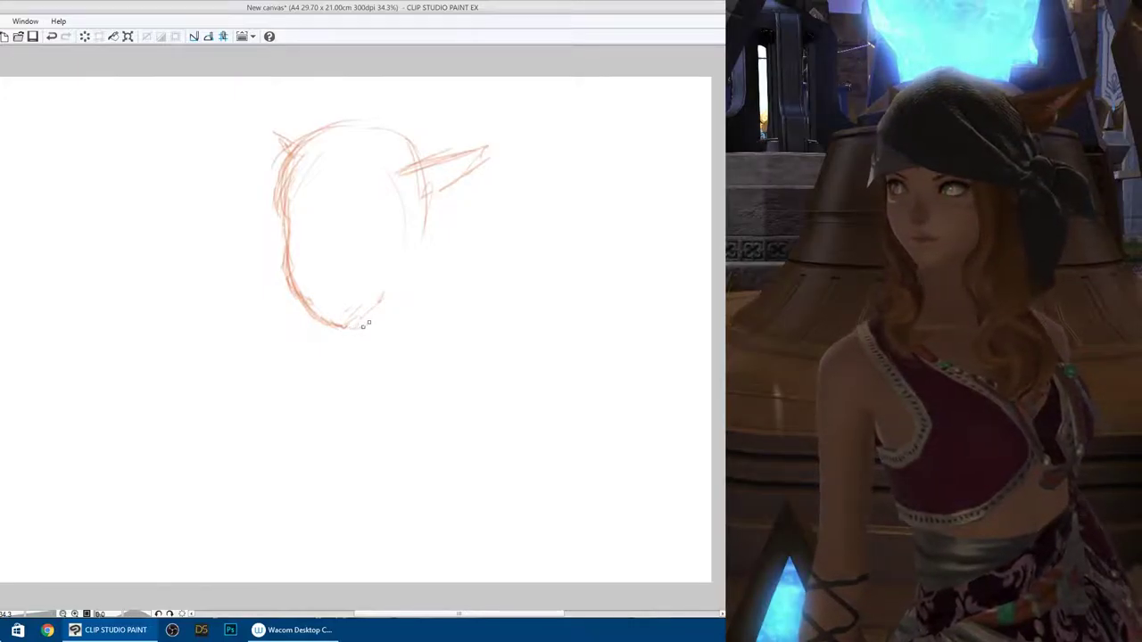
{"action": "mouse_move", "coordinate": [365, 325]}
{"action": "left_mouse_down"}
{"action": "mouse_move", "coordinate": [390, 306]}
{"action": "mouse_move", "coordinate": [346, 306]}
{"action": "mouse_move", "coordinate": [377, 301]}
{"action": "mouse_move", "coordinate": [375, 319]}
{"action": "left_mouse_up"}
{"action": "key", "text": "e"}
{"action": "key", "text": "p"}
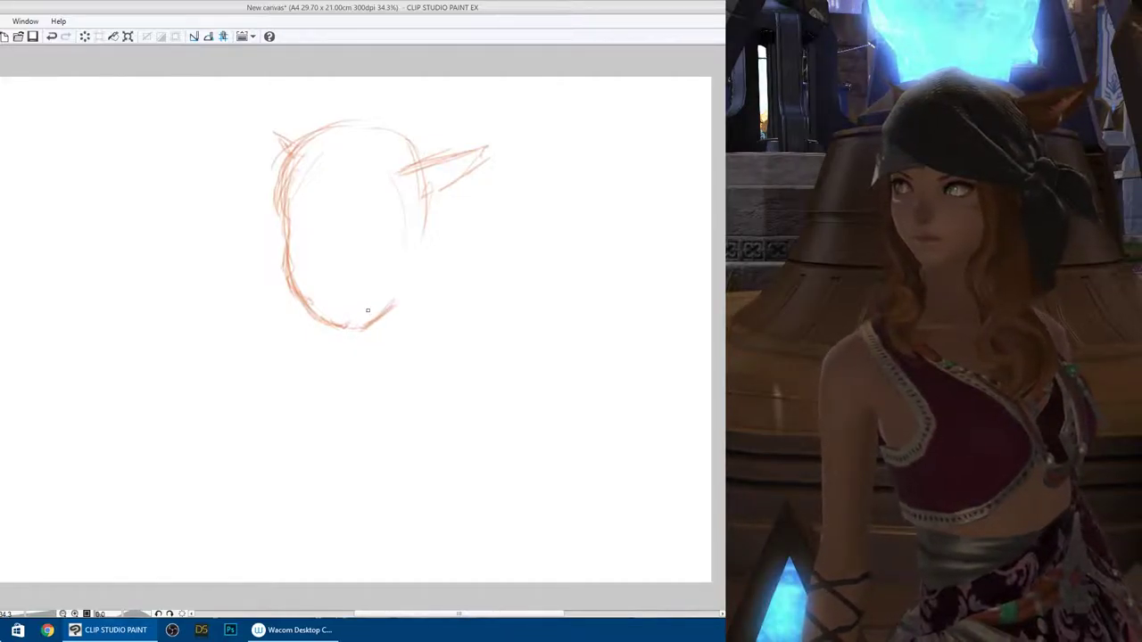
{"action": "mouse_move", "coordinate": [339, 389]}
{"action": "left_mouse_down"}
{"action": "mouse_move", "coordinate": [502, 217]}
{"action": "mouse_move", "coordinate": [339, 391]}
{"action": "left_mouse_up"}
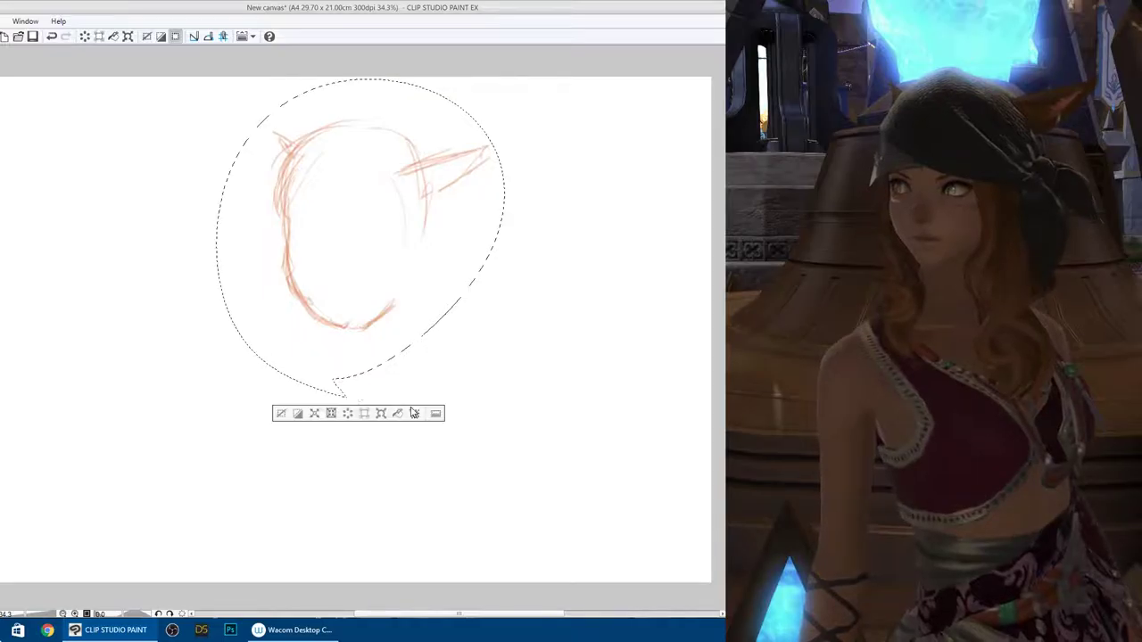
{"action": "left_click", "coordinate": [381, 413]}
{"action": "left_click_drag", "start_coordinate": [217, 238], "coordinate": [232, 238]}
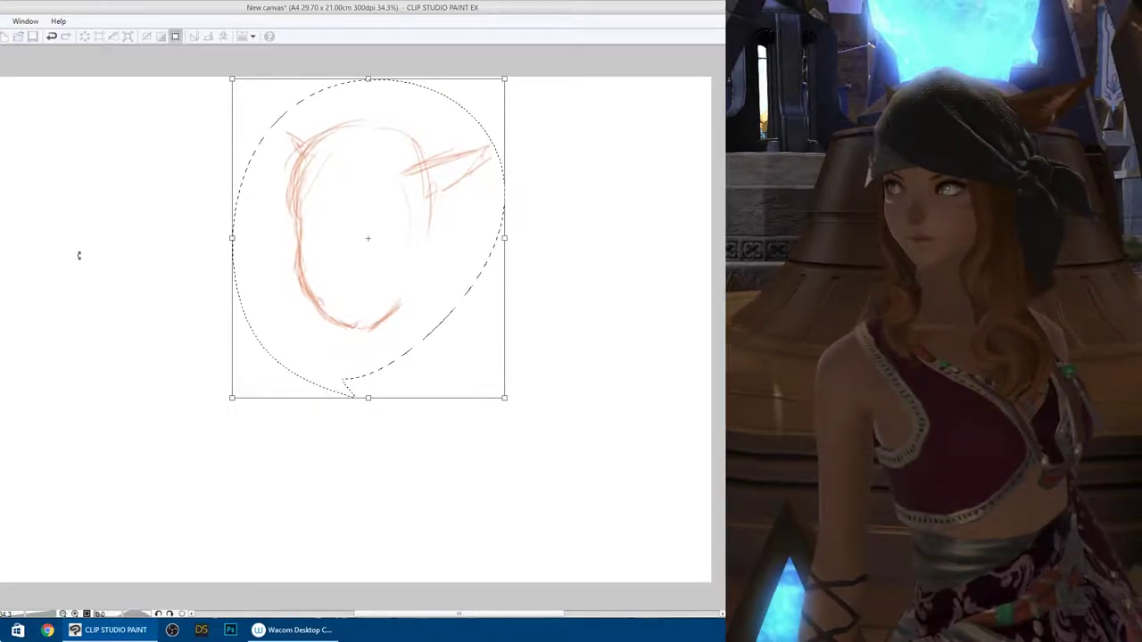
{"action": "key", "text": "Escape"}
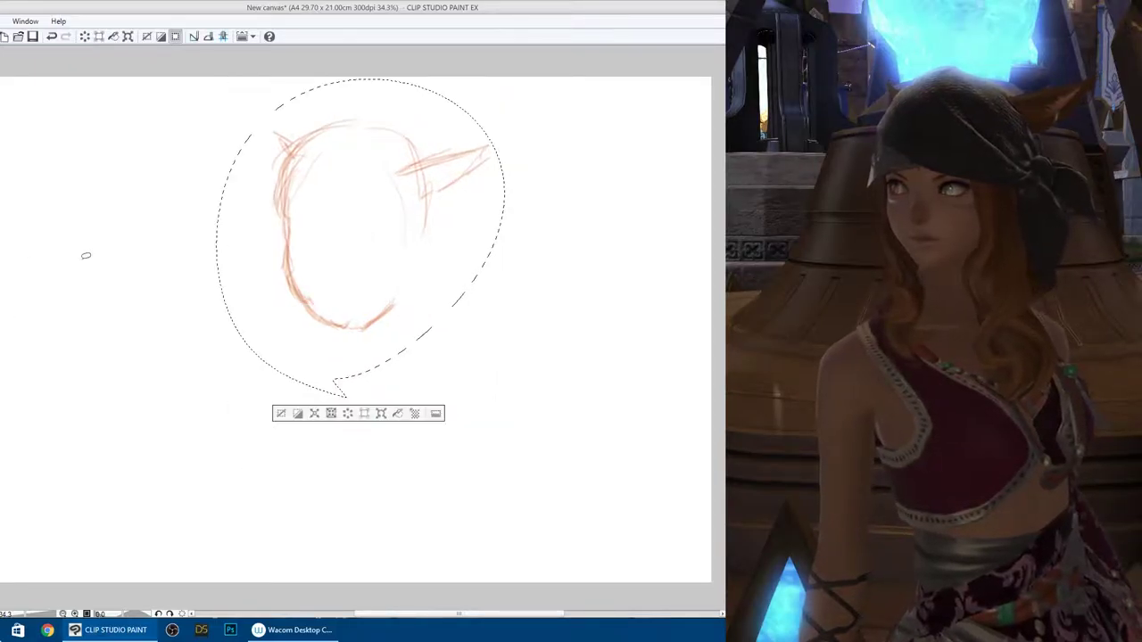
{"action": "key", "text": "ctrl+d"}
- Erase the whole red head sketch, including the jaw, skull and both ears, to leave the canvas blank
{"action": "key", "text": "e"}
{"action": "mouse_move", "coordinate": [396, 303]}
{"action": "left_mouse_down"}
{"action": "mouse_move", "coordinate": [301, 321]}
{"action": "mouse_move", "coordinate": [286, 269]}
{"action": "left_mouse_up"}
{"action": "left_click_drag", "start_coordinate": [439, 191], "coordinate": [496, 157]}
{"action": "left_click_drag", "start_coordinate": [427, 223], "coordinate": [472, 156]}
{"action": "mouse_move", "coordinate": [286, 255]}
{"action": "left_mouse_down"}
{"action": "mouse_move", "coordinate": [258, 215]}
{"action": "mouse_move", "coordinate": [342, 99]}
{"action": "mouse_move", "coordinate": [419, 134]}
{"action": "left_mouse_up"}
{"action": "key", "text": "p"}
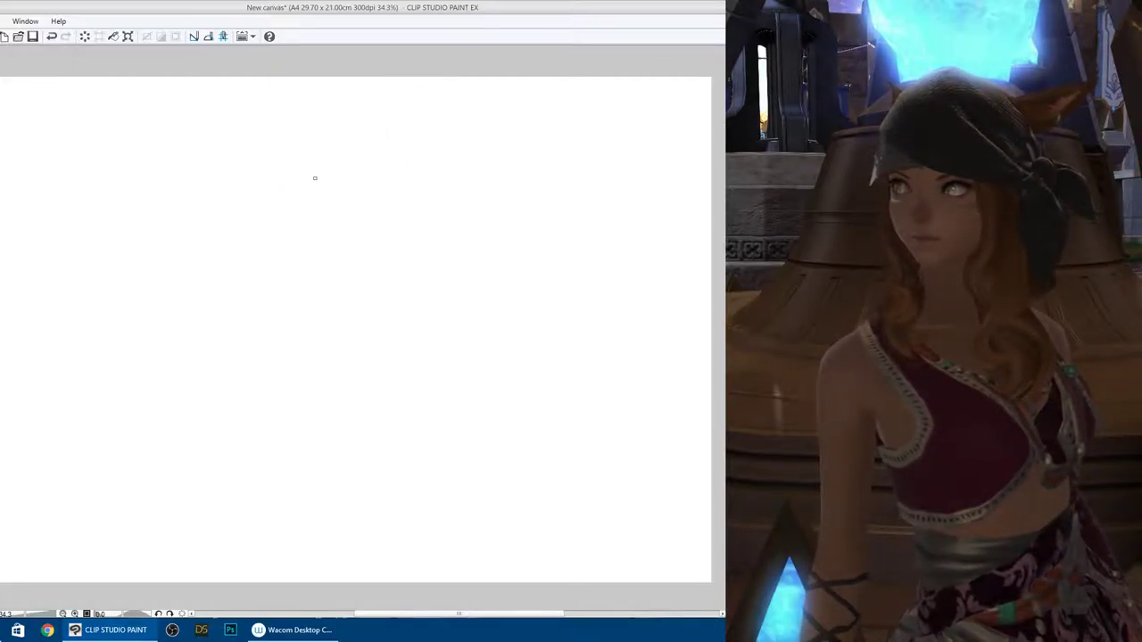
- Sketch a light red head circle with a tapered jaw, and add the neck lines and the far shoulder
{"action": "left_click_drag", "start_coordinate": [327, 298], "coordinate": [288, 218]}
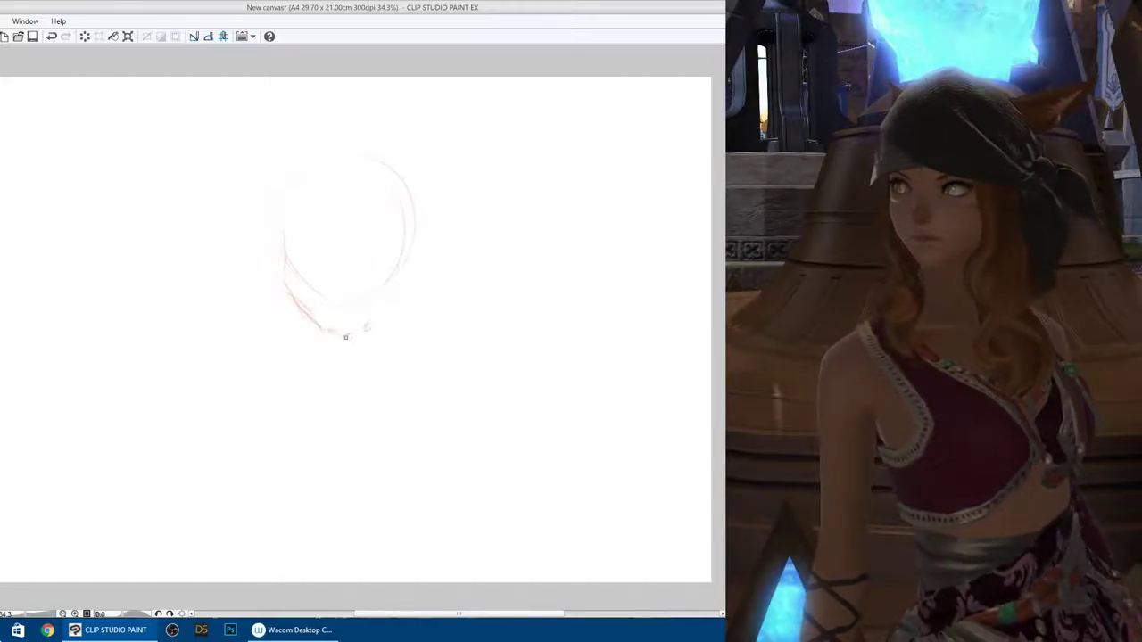
{"action": "mouse_move", "coordinate": [315, 324]}
{"action": "left_mouse_down"}
{"action": "mouse_move", "coordinate": [285, 354]}
{"action": "mouse_move", "coordinate": [224, 381]}
{"action": "left_mouse_up"}
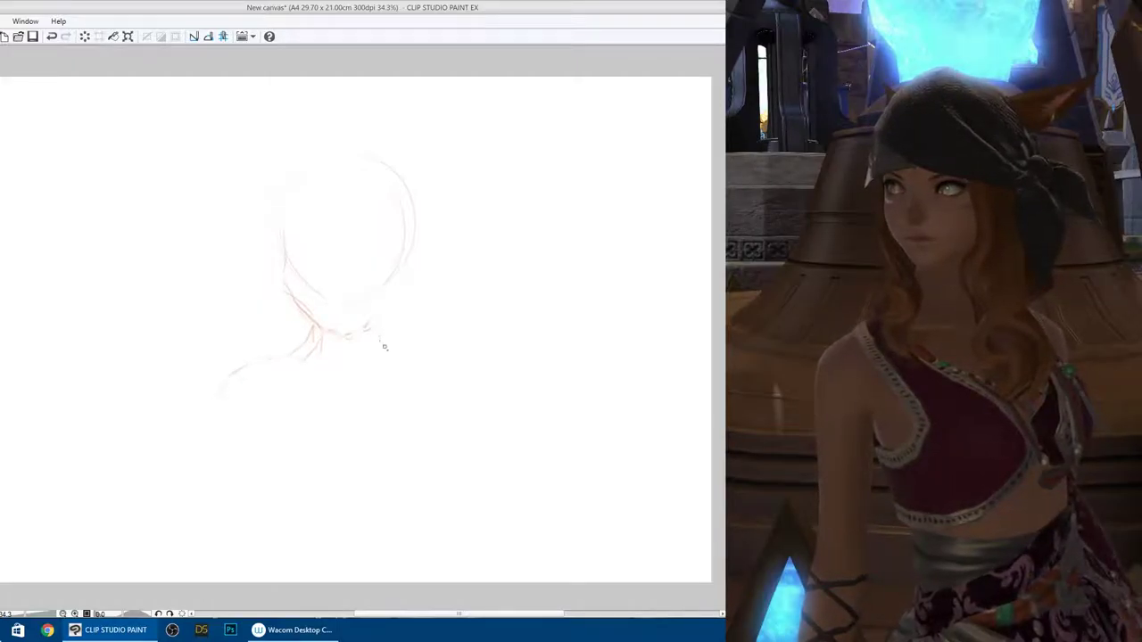
{"action": "mouse_move", "coordinate": [310, 336]}
{"action": "left_mouse_down"}
{"action": "mouse_move", "coordinate": [273, 376]}
{"action": "mouse_move", "coordinate": [242, 371]}
{"action": "left_mouse_up"}
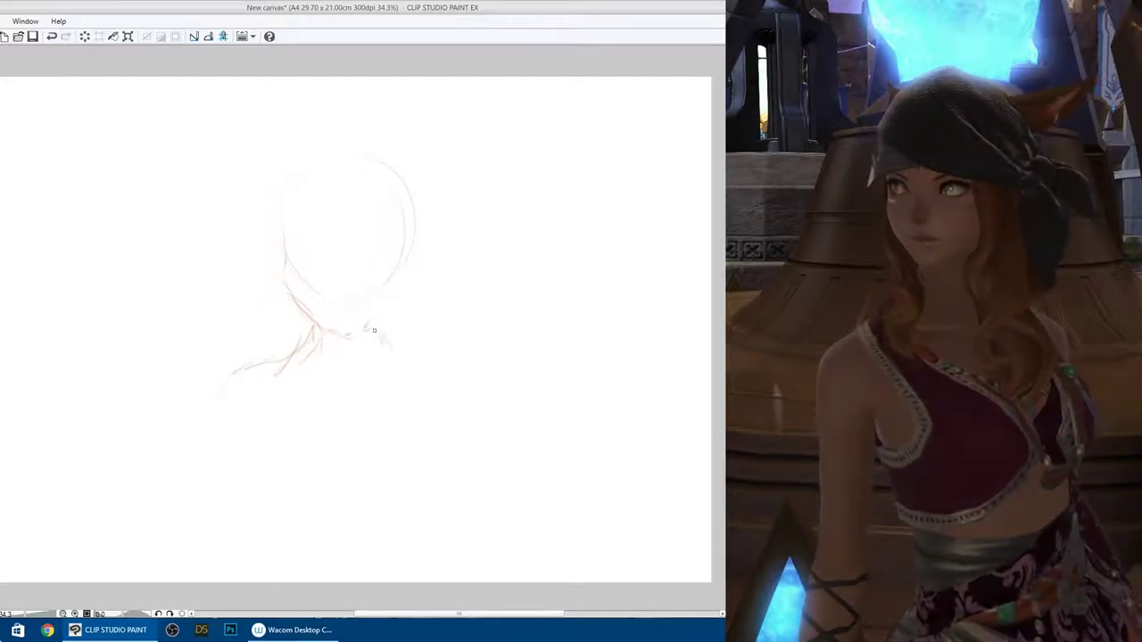
{"action": "mouse_move", "coordinate": [366, 324]}
{"action": "left_mouse_down"}
{"action": "mouse_move", "coordinate": [363, 353]}
{"action": "mouse_move", "coordinate": [310, 348]}
{"action": "mouse_move", "coordinate": [284, 363]}
{"action": "left_mouse_up"}
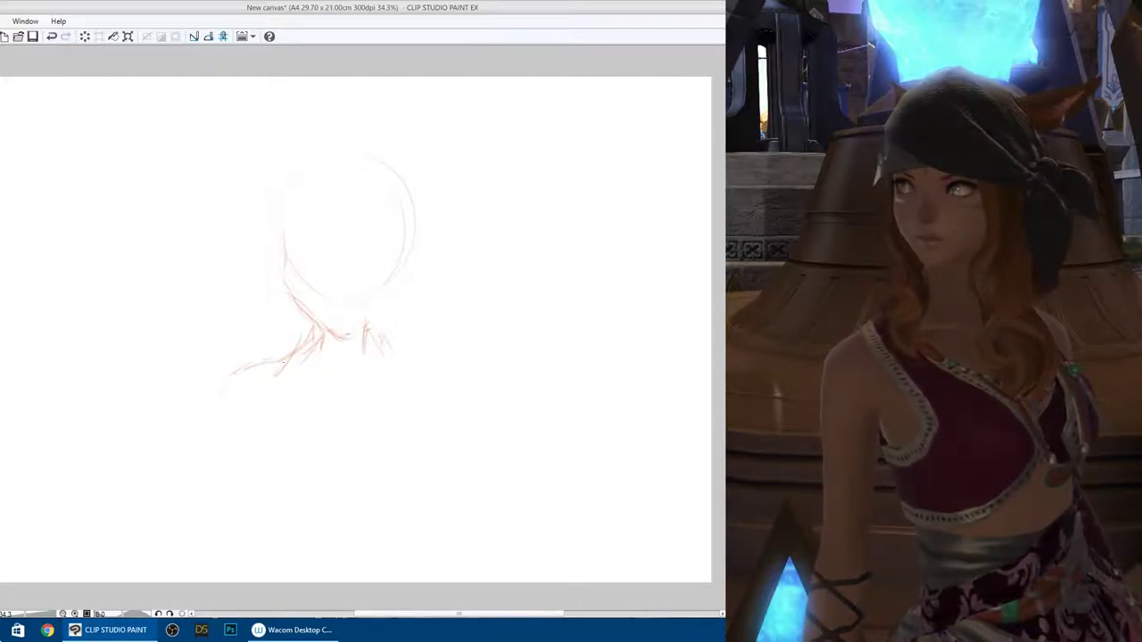
- Strengthen the forehead edge and draw the curved skull outline over the crown to the back of the head
{"action": "mouse_move", "coordinate": [305, 308]}
{"action": "left_mouse_down"}
{"action": "mouse_move", "coordinate": [283, 243]}
{"action": "mouse_move", "coordinate": [295, 170]}
{"action": "mouse_move", "coordinate": [281, 218]}
{"action": "left_mouse_up"}
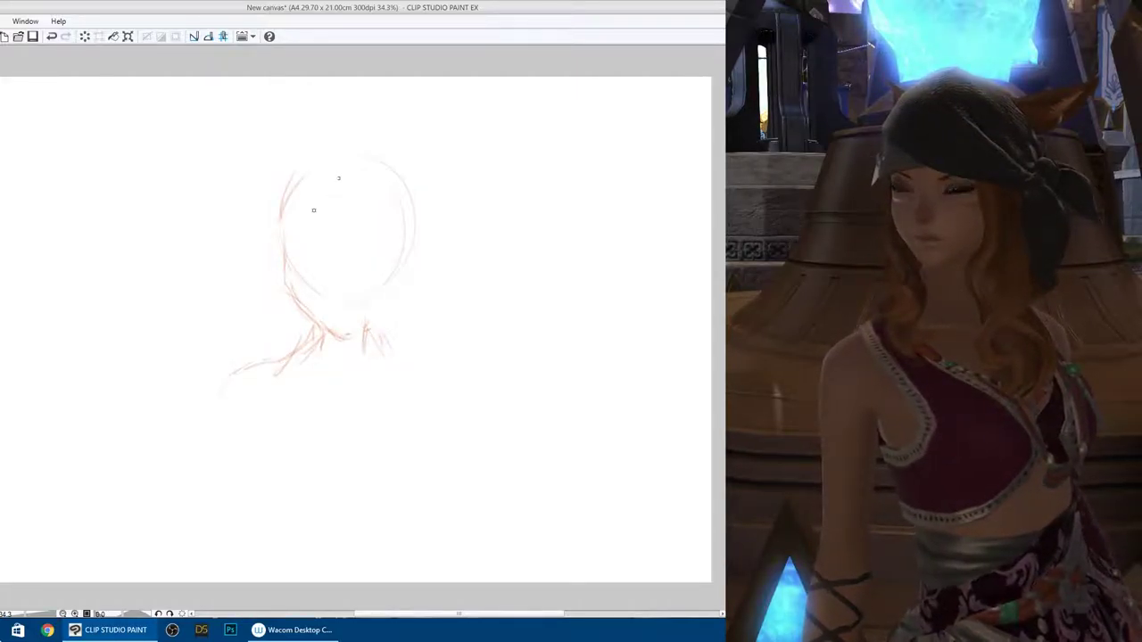
{"action": "left_click_drag", "start_coordinate": [291, 177], "coordinate": [279, 243]}
{"action": "mouse_move", "coordinate": [290, 184]}
{"action": "left_mouse_down"}
{"action": "mouse_move", "coordinate": [347, 148]}
{"action": "mouse_move", "coordinate": [416, 218]}
{"action": "left_mouse_up"}
{"action": "left_click_drag", "start_coordinate": [354, 155], "coordinate": [412, 195]}
{"action": "left_click_drag", "start_coordinate": [421, 233], "coordinate": [421, 257]}
- Draw the long pointed near ear and the small far ear, with the bandana's edge beside the forehead
{"action": "left_click_drag", "start_coordinate": [488, 156], "coordinate": [390, 188]}
{"action": "left_click_drag", "start_coordinate": [470, 167], "coordinate": [444, 205]}
{"action": "mouse_move", "coordinate": [437, 198]}
{"action": "left_mouse_down"}
{"action": "mouse_move", "coordinate": [406, 212]}
{"action": "mouse_move", "coordinate": [415, 207]}
{"action": "left_mouse_up"}
{"action": "mouse_move", "coordinate": [453, 171]}
{"action": "left_mouse_down"}
{"action": "mouse_move", "coordinate": [421, 200]}
{"action": "mouse_move", "coordinate": [430, 187]}
{"action": "left_mouse_up"}
{"action": "left_click_drag", "start_coordinate": [482, 157], "coordinate": [406, 213]}
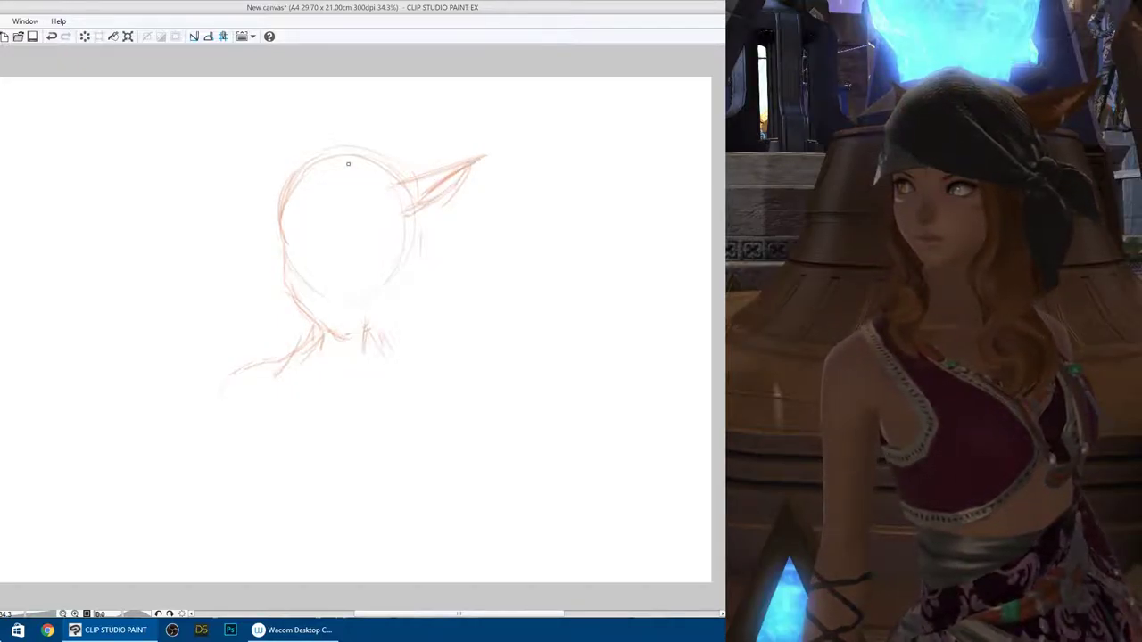
{"action": "mouse_move", "coordinate": [295, 158]}
{"action": "left_mouse_down"}
{"action": "mouse_move", "coordinate": [317, 177]}
{"action": "mouse_move", "coordinate": [285, 161]}
{"action": "mouse_move", "coordinate": [310, 169]}
{"action": "mouse_move", "coordinate": [313, 148]}
{"action": "mouse_move", "coordinate": [294, 178]}
{"action": "mouse_move", "coordinate": [331, 166]}
{"action": "mouse_move", "coordinate": [270, 227]}
{"action": "mouse_move", "coordinate": [286, 186]}
{"action": "mouse_move", "coordinate": [288, 240]}
{"action": "left_mouse_up"}
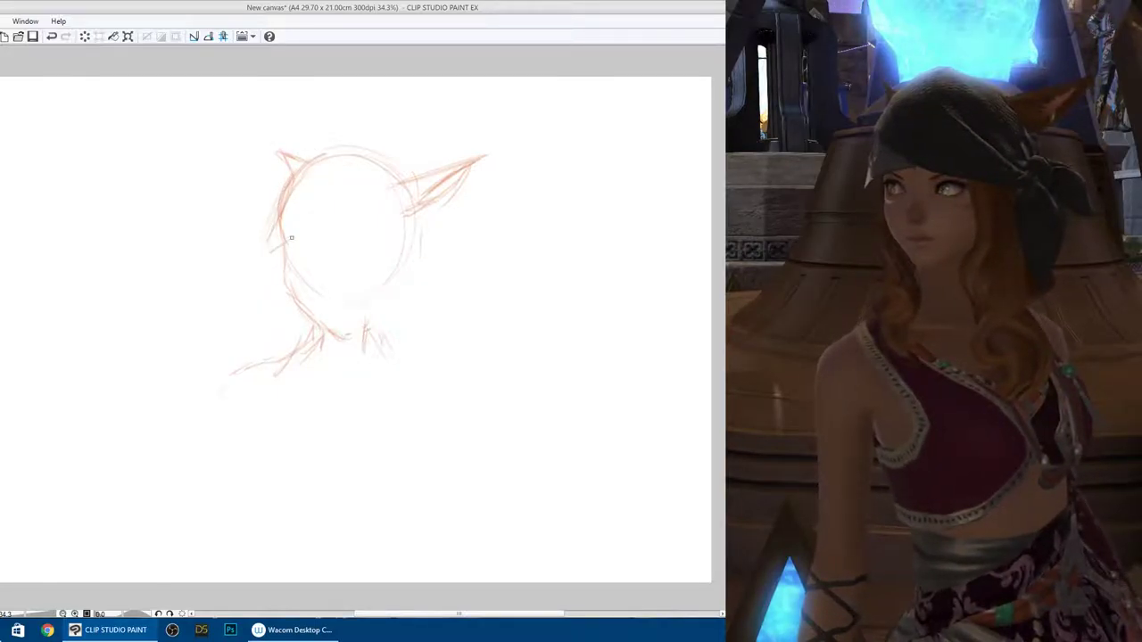
- Sketch the bandana's outer contour over the crown, its brim across the forehead and a diagonal fold line
{"action": "mouse_move", "coordinate": [282, 190]}
{"action": "left_mouse_down"}
{"action": "mouse_move", "coordinate": [390, 152]}
{"action": "mouse_move", "coordinate": [360, 141]}
{"action": "left_mouse_up"}
{"action": "mouse_move", "coordinate": [297, 170]}
{"action": "left_mouse_down"}
{"action": "mouse_move", "coordinate": [337, 138]}
{"action": "mouse_move", "coordinate": [414, 161]}
{"action": "mouse_move", "coordinate": [424, 183]}
{"action": "left_mouse_up"}
{"action": "left_click_drag", "start_coordinate": [388, 151], "coordinate": [419, 178]}
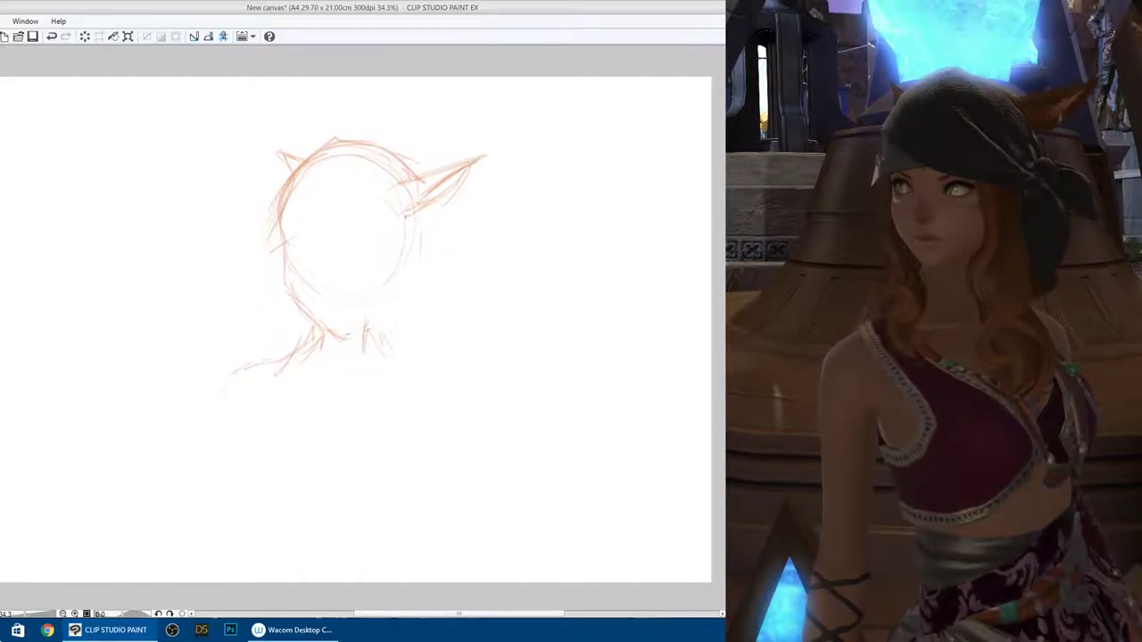
{"action": "left_click_drag", "start_coordinate": [334, 187], "coordinate": [389, 226]}
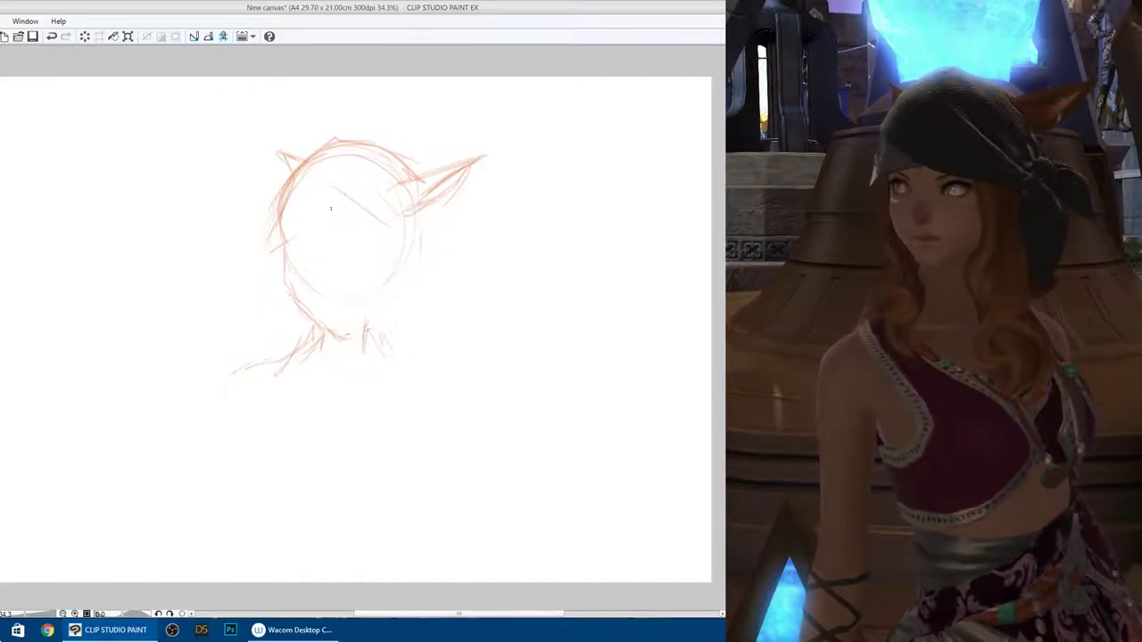
{"action": "left_click_drag", "start_coordinate": [289, 214], "coordinate": [400, 244]}
{"action": "left_click_drag", "start_coordinate": [356, 207], "coordinate": [420, 234]}
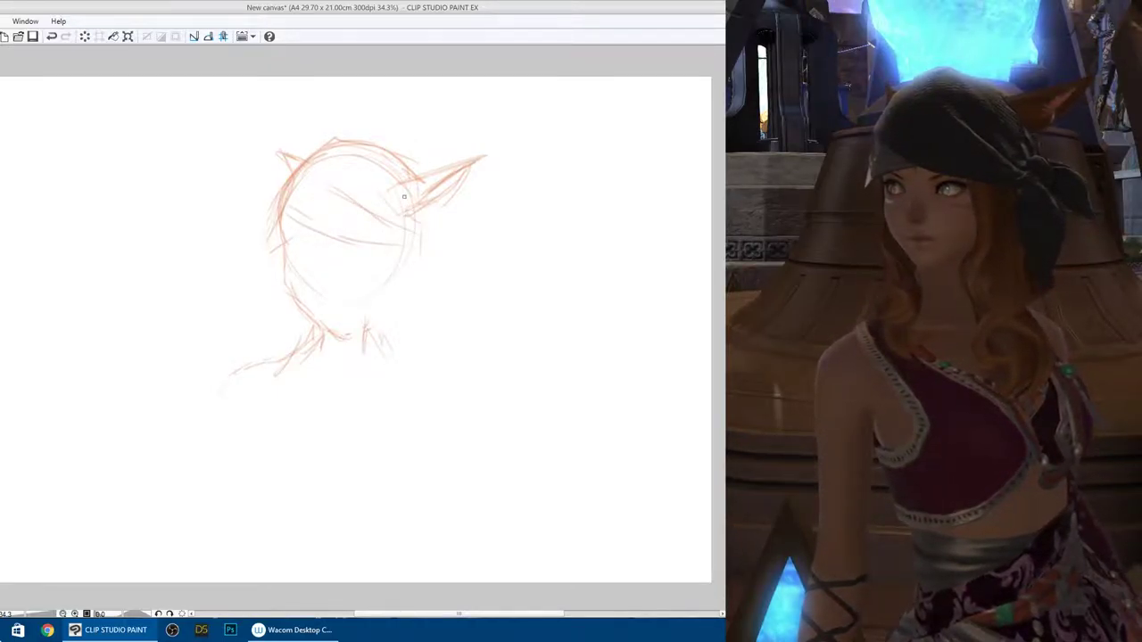
- Add the bandana's knot and two hanging tails behind the head, and the pointed cloth corner beside the forehead
{"action": "mouse_move", "coordinate": [392, 178]}
{"action": "left_mouse_down"}
{"action": "mouse_move", "coordinate": [430, 227]}
{"action": "mouse_move", "coordinate": [423, 244]}
{"action": "mouse_move", "coordinate": [429, 232]}
{"action": "mouse_move", "coordinate": [445, 244]}
{"action": "mouse_move", "coordinate": [456, 236]}
{"action": "mouse_move", "coordinate": [443, 229]}
{"action": "mouse_move", "coordinate": [460, 237]}
{"action": "mouse_move", "coordinate": [434, 243]}
{"action": "mouse_move", "coordinate": [476, 236]}
{"action": "mouse_move", "coordinate": [433, 239]}
{"action": "mouse_move", "coordinate": [486, 249]}
{"action": "mouse_move", "coordinate": [454, 231]}
{"action": "mouse_move", "coordinate": [482, 241]}
{"action": "left_mouse_up"}
{"action": "mouse_move", "coordinate": [480, 250]}
{"action": "left_mouse_down"}
{"action": "mouse_move", "coordinate": [485, 265]}
{"action": "mouse_move", "coordinate": [469, 254]}
{"action": "mouse_move", "coordinate": [462, 305]}
{"action": "left_mouse_up"}
{"action": "mouse_move", "coordinate": [419, 255]}
{"action": "left_mouse_down"}
{"action": "mouse_move", "coordinate": [449, 310]}
{"action": "mouse_move", "coordinate": [461, 306]}
{"action": "mouse_move", "coordinate": [462, 334]}
{"action": "left_mouse_up"}
{"action": "left_click_drag", "start_coordinate": [463, 332], "coordinate": [459, 348]}
{"action": "mouse_move", "coordinate": [437, 210]}
{"action": "left_mouse_down"}
{"action": "mouse_move", "coordinate": [439, 230]}
{"action": "mouse_move", "coordinate": [440, 202]}
{"action": "mouse_move", "coordinate": [353, 141]}
{"action": "left_mouse_up"}
{"action": "left_click_drag", "start_coordinate": [308, 229], "coordinate": [260, 256]}
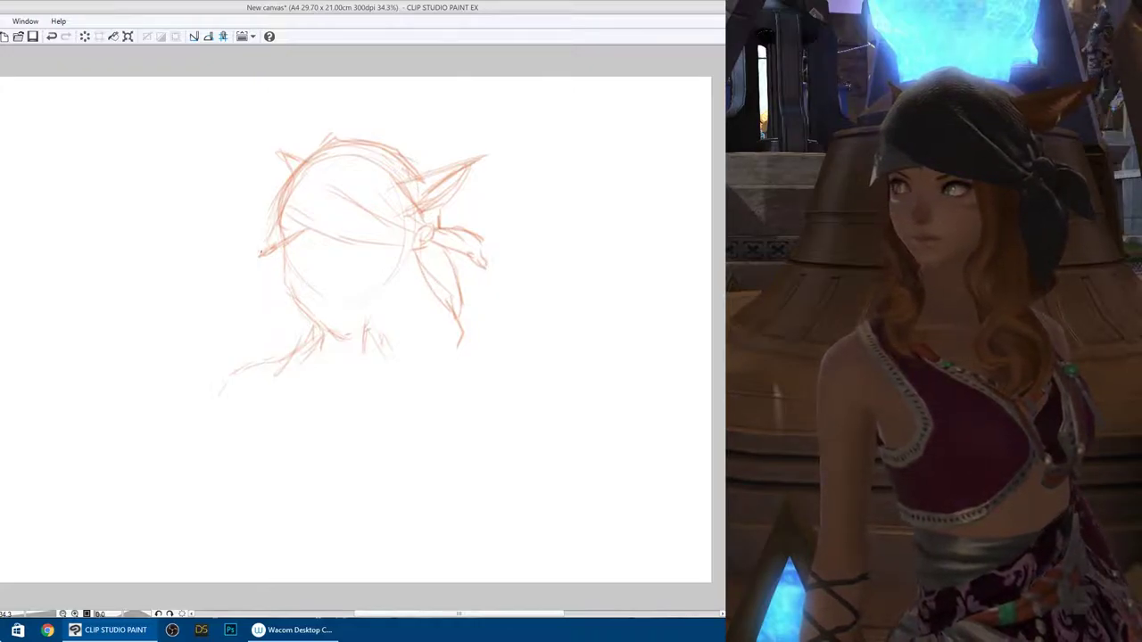
{"action": "left_click_drag", "start_coordinate": [269, 236], "coordinate": [259, 256]}
- Sketch the facial guide lines, both eyes with eyebrows, and the start of the nose below the bandana's brim
{"action": "mouse_move", "coordinate": [279, 209]}
{"action": "left_mouse_down"}
{"action": "mouse_move", "coordinate": [263, 247]}
{"action": "mouse_move", "coordinate": [368, 259]}
{"action": "mouse_move", "coordinate": [328, 255]}
{"action": "mouse_move", "coordinate": [324, 307]}
{"action": "left_mouse_up"}
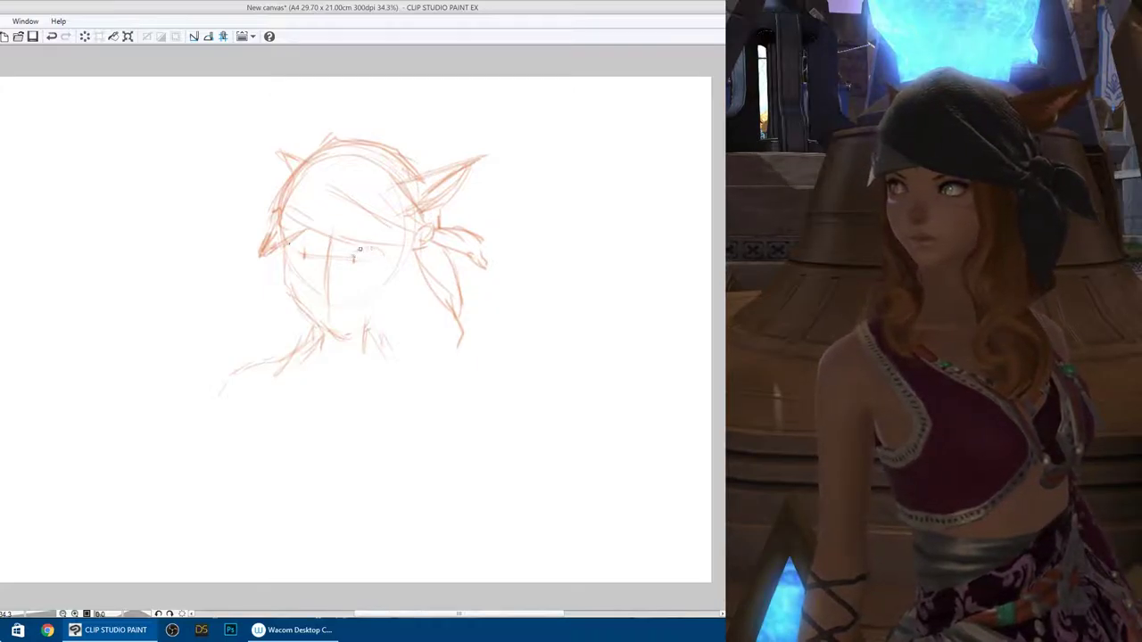
{"action": "left_click_drag", "start_coordinate": [350, 255], "coordinate": [380, 250]}
{"action": "left_click_drag", "start_coordinate": [301, 251], "coordinate": [318, 246]}
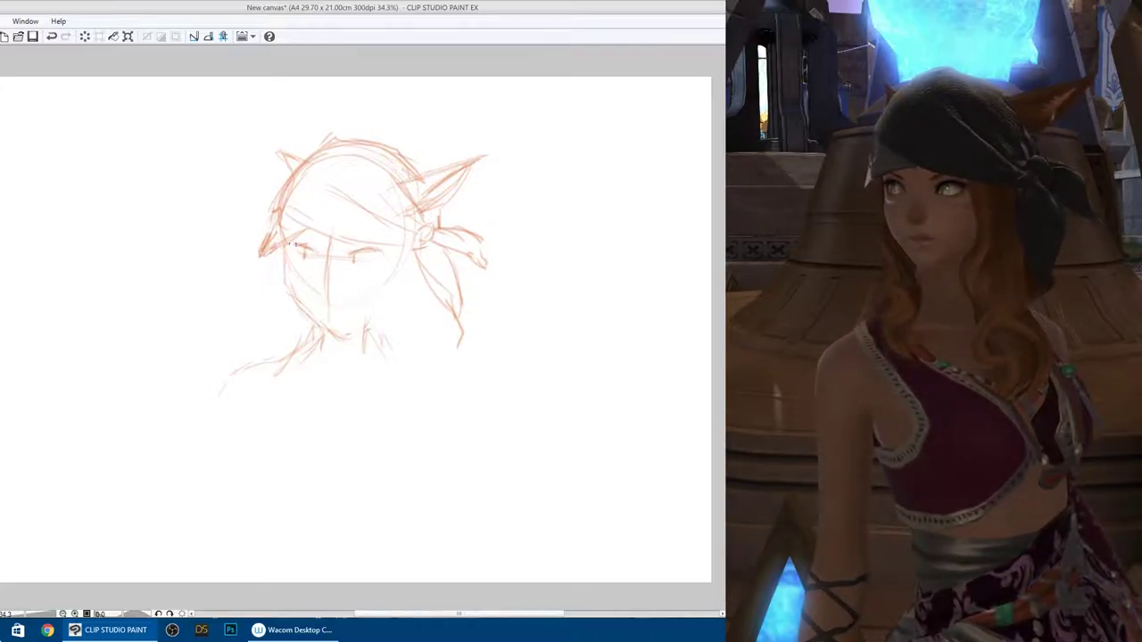
{"action": "left_click_drag", "start_coordinate": [349, 260], "coordinate": [356, 252]}
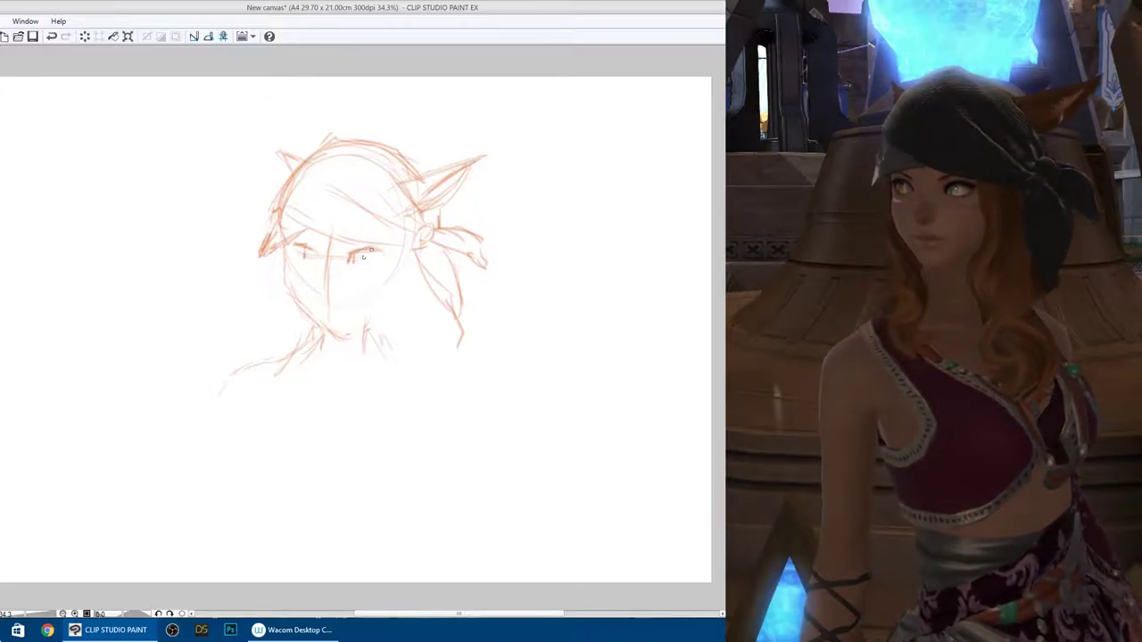
{"action": "mouse_move", "coordinate": [357, 266]}
{"action": "left_mouse_down"}
{"action": "mouse_move", "coordinate": [376, 268]}
{"action": "mouse_move", "coordinate": [381, 259]}
{"action": "mouse_move", "coordinate": [355, 265]}
{"action": "mouse_move", "coordinate": [351, 255]}
{"action": "mouse_move", "coordinate": [359, 239]}
{"action": "mouse_move", "coordinate": [377, 239]}
{"action": "mouse_move", "coordinate": [307, 241]}
{"action": "mouse_move", "coordinate": [317, 234]}
{"action": "mouse_move", "coordinate": [301, 255]}
{"action": "mouse_move", "coordinate": [322, 284]}
{"action": "left_mouse_up"}
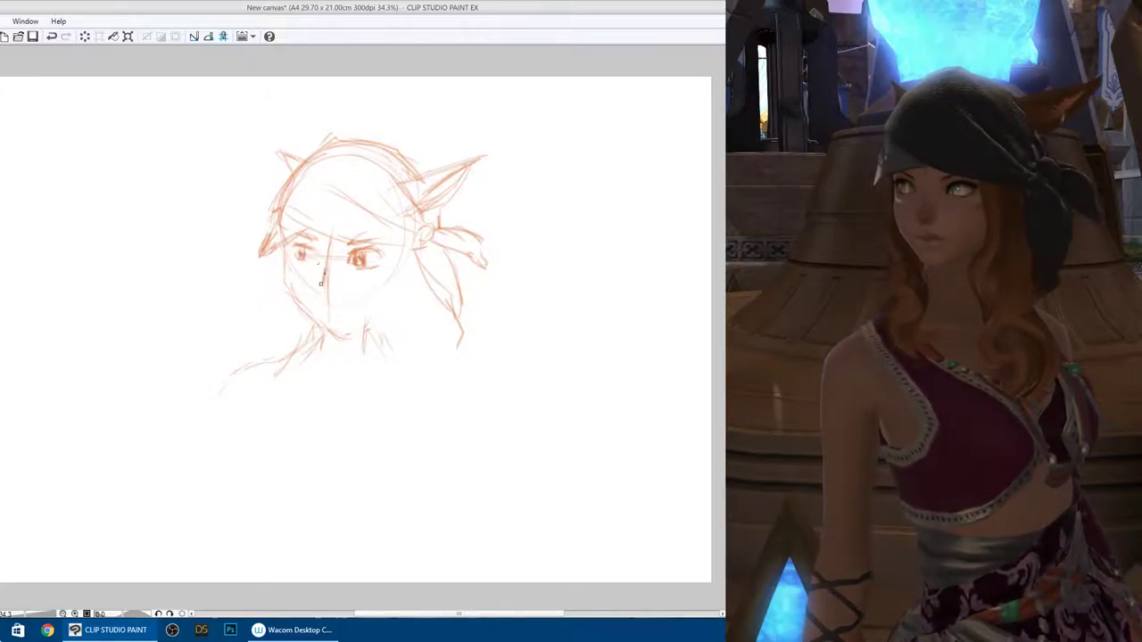
- Draw the nose tip, lips and cheek markings, and firm up the cheek, jaw and chin contour
{"action": "mouse_move", "coordinate": [323, 280]}
{"action": "left_mouse_down"}
{"action": "mouse_move", "coordinate": [318, 316]}
{"action": "mouse_move", "coordinate": [321, 304]}
{"action": "mouse_move", "coordinate": [341, 317]}
{"action": "mouse_move", "coordinate": [351, 317]}
{"action": "mouse_move", "coordinate": [338, 308]}
{"action": "mouse_move", "coordinate": [364, 326]}
{"action": "left_mouse_up"}
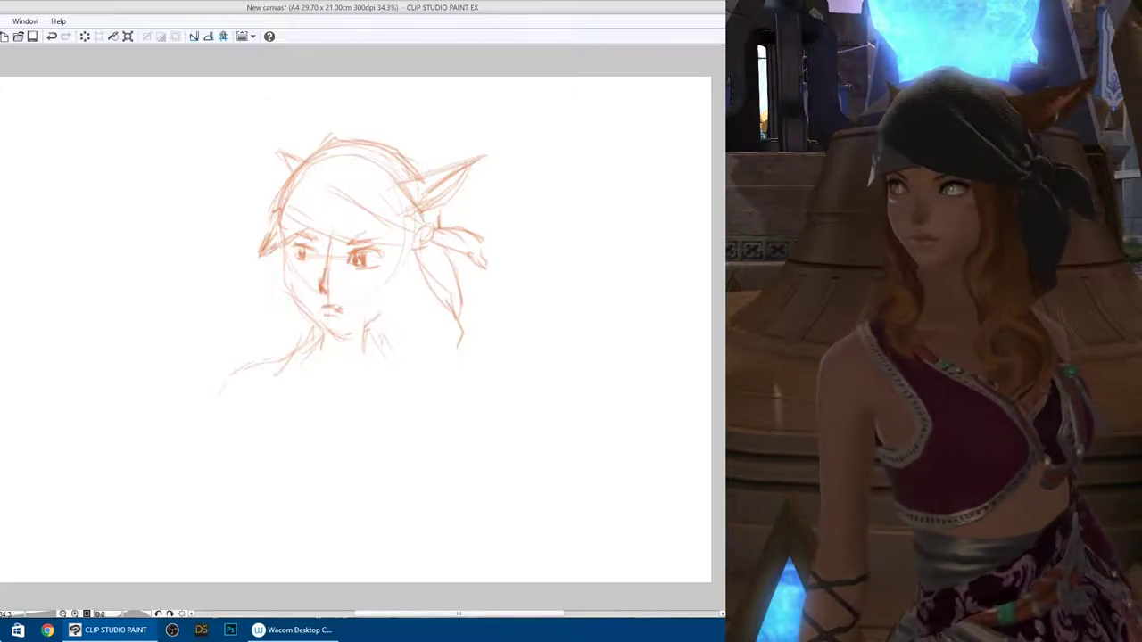
{"action": "left_click_drag", "start_coordinate": [363, 277], "coordinate": [393, 280]}
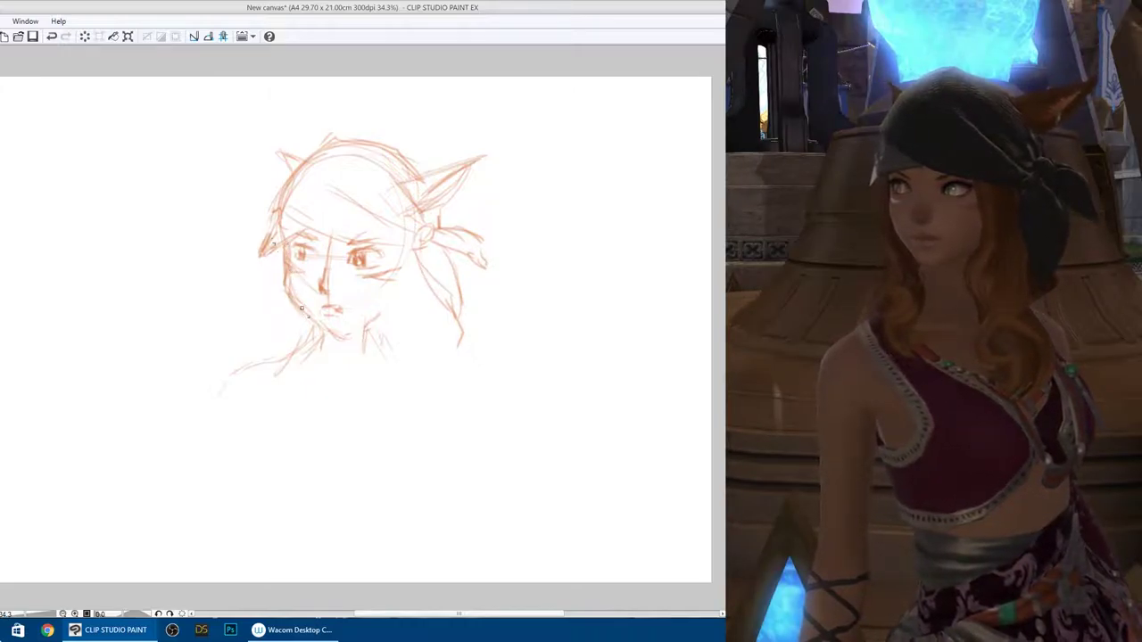
{"action": "left_click_drag", "start_coordinate": [290, 287], "coordinate": [331, 333]}
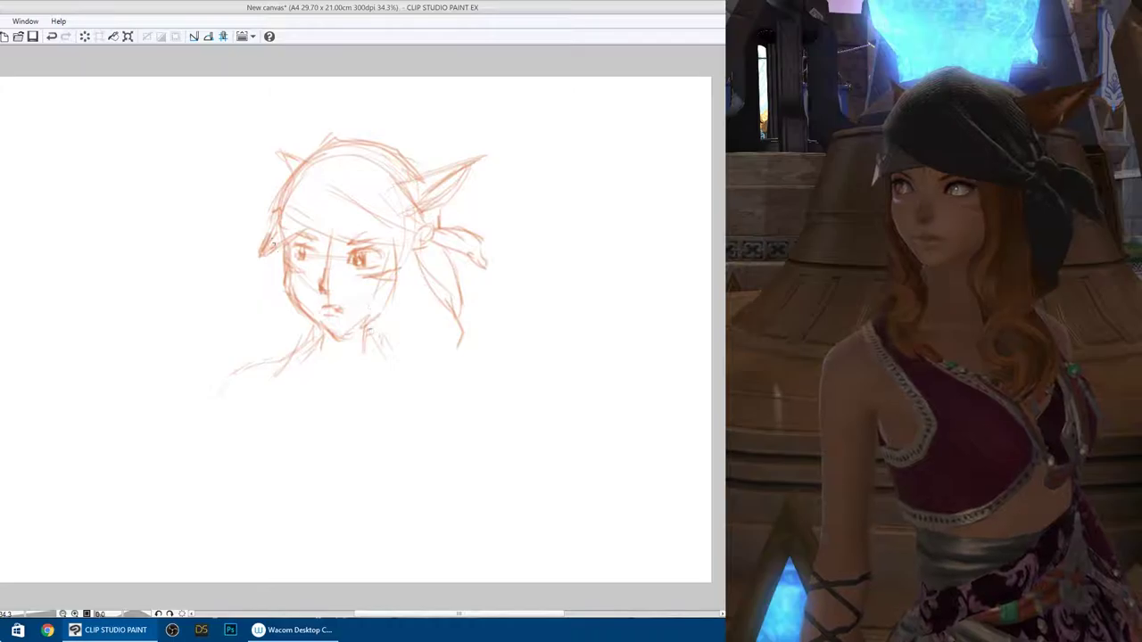
- Sketch long wavy hair strands falling from below the bandana's knot past the neck onto the chest
{"action": "left_click_drag", "start_coordinate": [376, 328], "coordinate": [385, 357]}
{"action": "left_click_drag", "start_coordinate": [382, 293], "coordinate": [400, 367]}
{"action": "mouse_move", "coordinate": [409, 274]}
{"action": "left_mouse_down"}
{"action": "mouse_move", "coordinate": [383, 416]}
{"action": "mouse_move", "coordinate": [417, 425]}
{"action": "left_mouse_up"}
{"action": "left_click_drag", "start_coordinate": [433, 302], "coordinate": [398, 442]}
{"action": "left_click_drag", "start_coordinate": [428, 450], "coordinate": [446, 462]}
- Sketch the hair lock on the far side of the face, curling over the shoulder
{"action": "left_click_drag", "start_coordinate": [280, 269], "coordinate": [285, 319]}
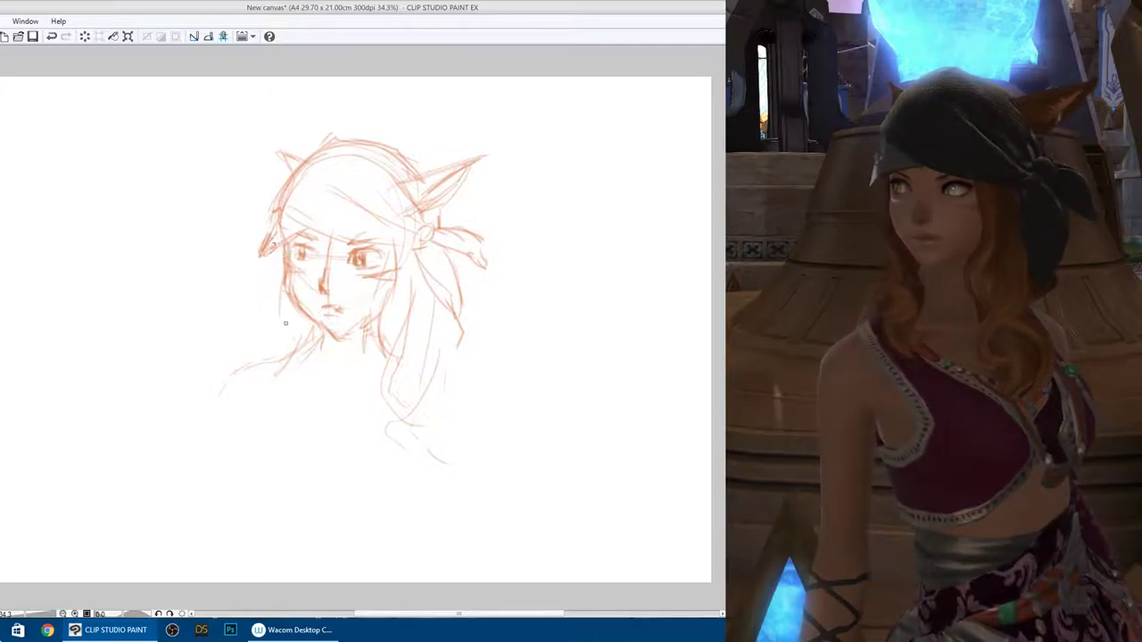
{"action": "left_click_drag", "start_coordinate": [283, 244], "coordinate": [273, 385]}
{"action": "mouse_move", "coordinate": [289, 327]}
{"action": "left_mouse_down"}
{"action": "mouse_move", "coordinate": [276, 382]}
{"action": "mouse_move", "coordinate": [293, 386]}
{"action": "left_mouse_up"}
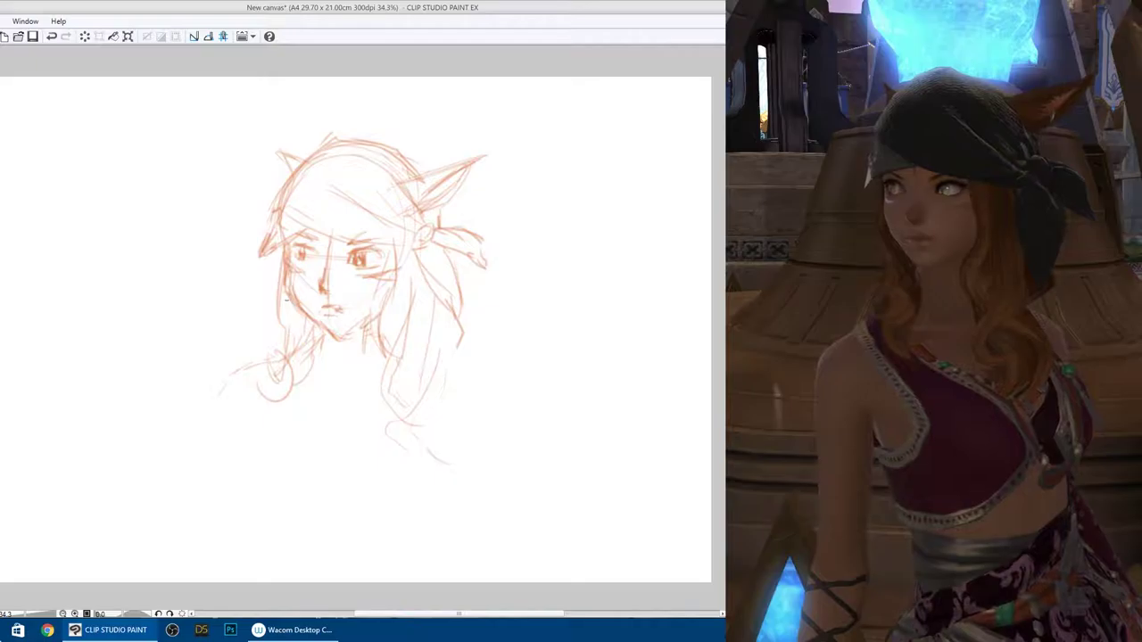
{"action": "mouse_move", "coordinate": [278, 247]}
{"action": "left_mouse_down"}
{"action": "mouse_move", "coordinate": [271, 310]}
{"action": "mouse_move", "coordinate": [287, 380]}
{"action": "left_mouse_up"}
{"action": "left_click_drag", "start_coordinate": [308, 339], "coordinate": [296, 385]}
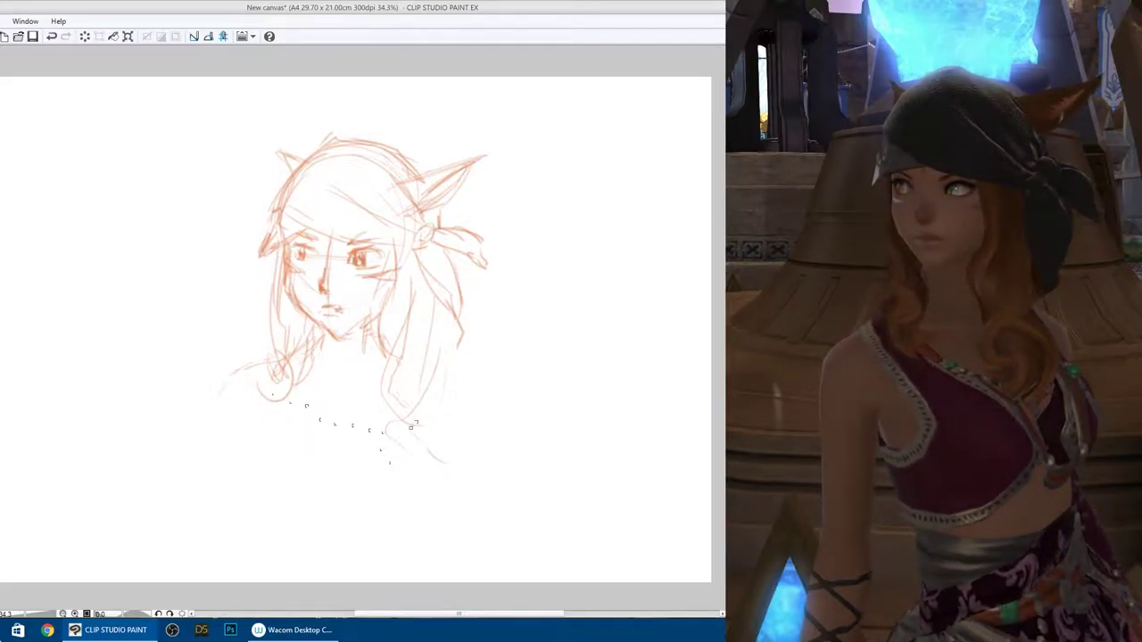
- Sketch the collarbones, neckline, shoulder and upper arm lines below the hair, and reinforce the chin
{"action": "left_click_drag", "start_coordinate": [312, 392], "coordinate": [337, 412]}
{"action": "scroll", "coordinate": [348, 278], "scroll_direction": "up", "scroll_amount": 3}
{"action": "left_click_drag", "start_coordinate": [221, 451], "coordinate": [265, 481]}
{"action": "left_click_drag", "start_coordinate": [277, 429], "coordinate": [336, 477]}
{"action": "left_click_drag", "start_coordinate": [300, 418], "coordinate": [383, 453]}
{"action": "left_click_drag", "start_coordinate": [430, 390], "coordinate": [454, 403]}
{"action": "left_click_drag", "start_coordinate": [496, 407], "coordinate": [508, 465]}
{"action": "mouse_move", "coordinate": [303, 343]}
{"action": "left_mouse_down"}
{"action": "mouse_move", "coordinate": [354, 357]}
{"action": "mouse_move", "coordinate": [358, 308]}
{"action": "left_mouse_up"}
{"action": "key", "text": "ctrl+d"}
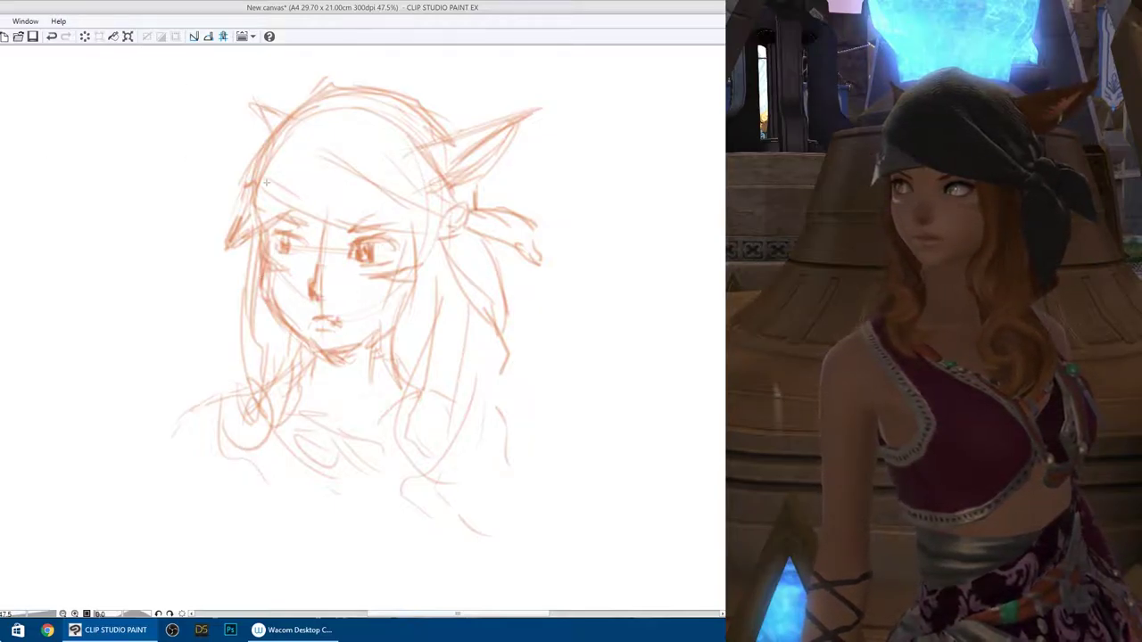
- Select the whole sketch and narrow it horizontally from both sides with a scale transform
{"action": "key", "text": "ctrl+a"}
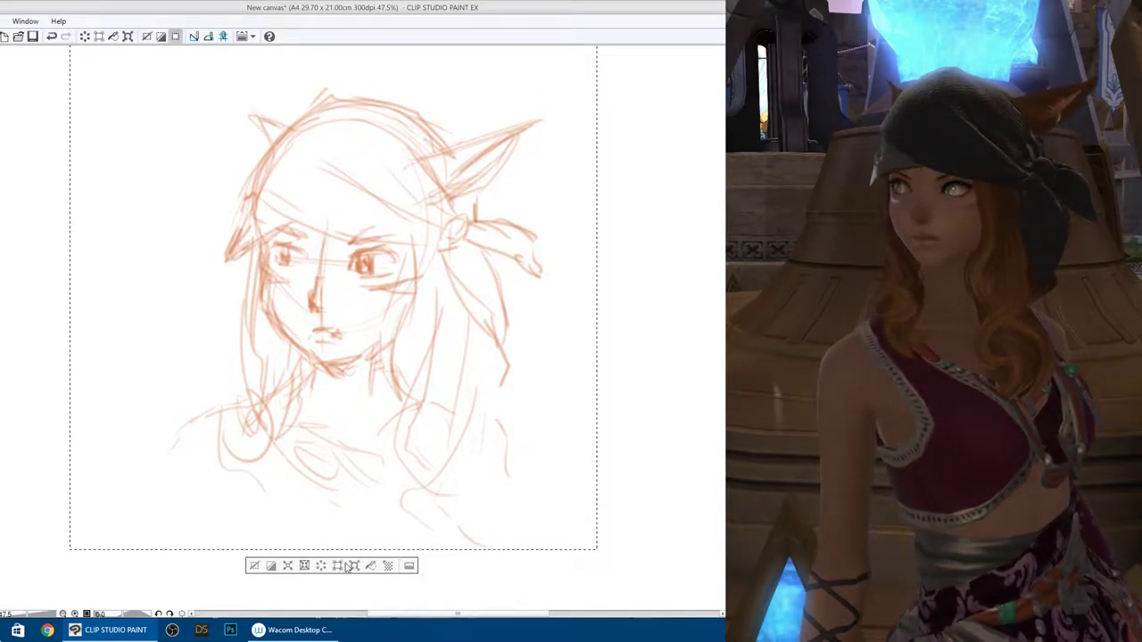
{"action": "left_click", "coordinate": [354, 565]}
{"action": "left_click_drag", "start_coordinate": [70, 298], "coordinate": [90, 297]}
{"action": "left_click_drag", "start_coordinate": [593, 298], "coordinate": [581, 301]}
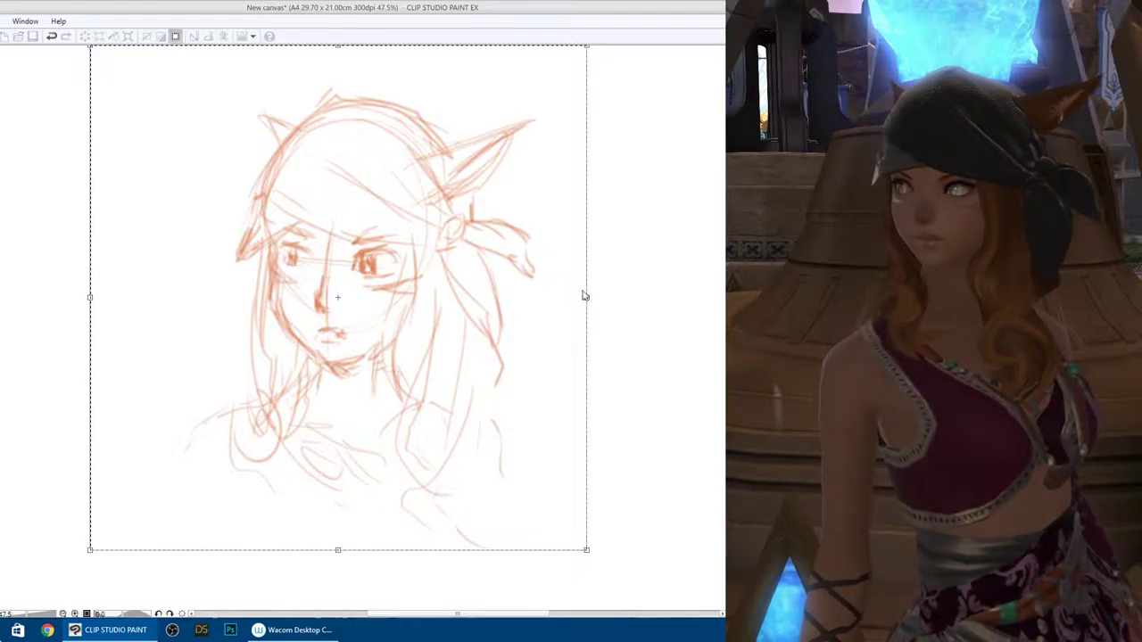
{"action": "left_click_drag", "start_coordinate": [583, 295], "coordinate": [579, 299]}
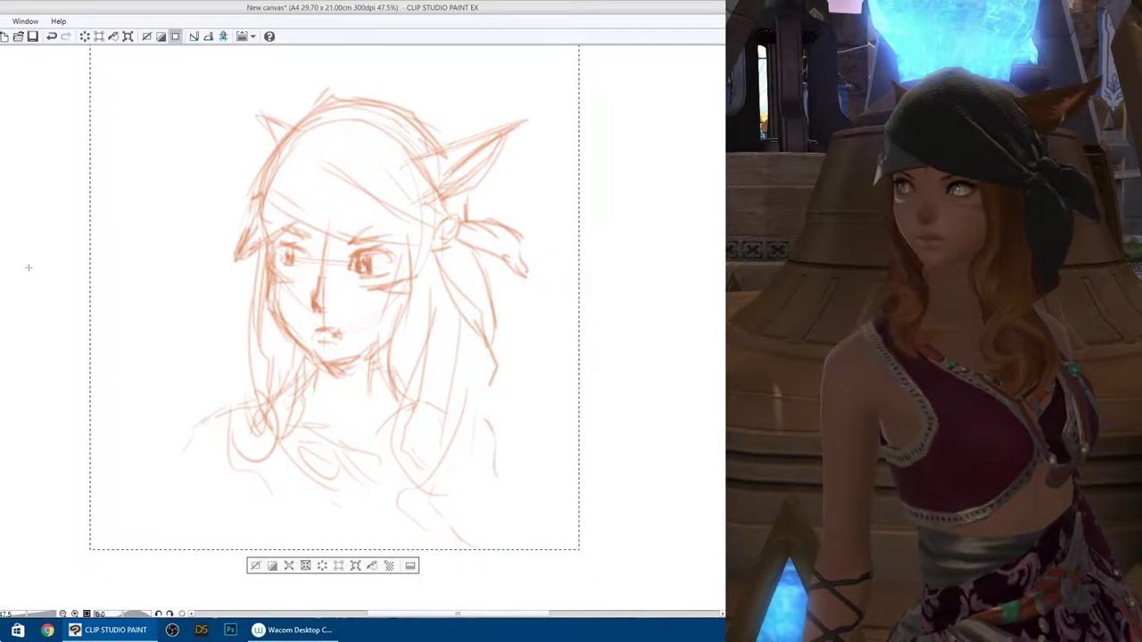
{"action": "key", "text": "Return"}
- Mesh-transform the face area to pull the far cheek and jaw contour slightly inward, and clear the selection
{"action": "left_click_drag", "start_coordinate": [225, 399], "coordinate": [508, 171]}
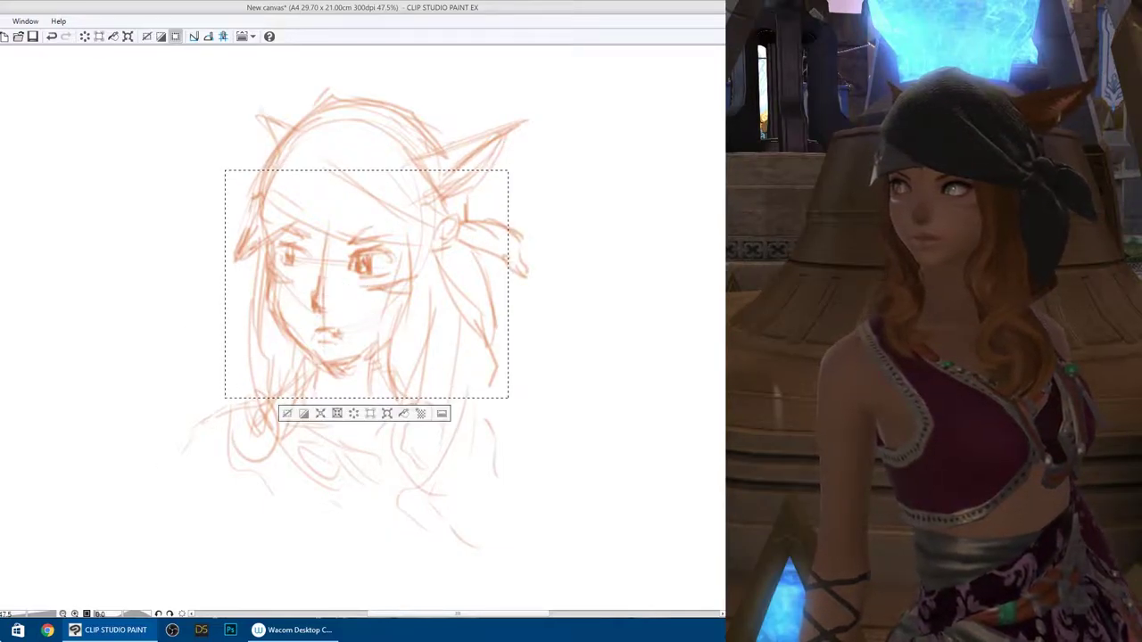
{"action": "right_click", "coordinate": [2, 258]}
{"action": "left_click", "coordinate": [90, 343]}
{"action": "left_click_drag", "start_coordinate": [320, 322], "coordinate": [323, 319]}
{"action": "left_click_drag", "start_coordinate": [224, 322], "coordinate": [238, 326]}
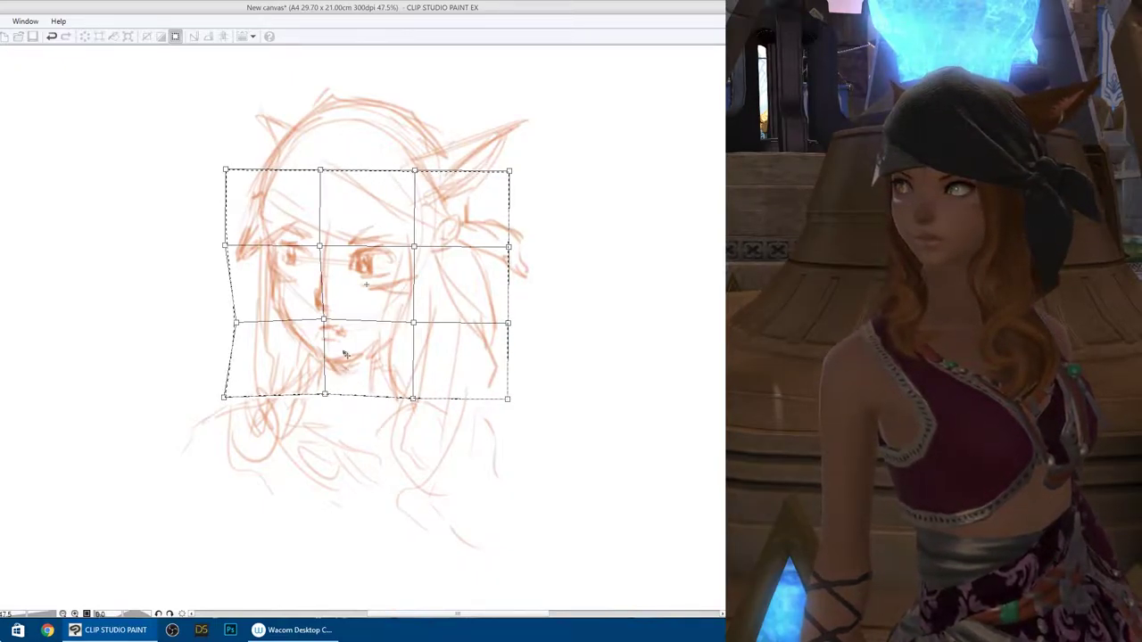
{"action": "left_click_drag", "start_coordinate": [235, 321], "coordinate": [245, 323]}
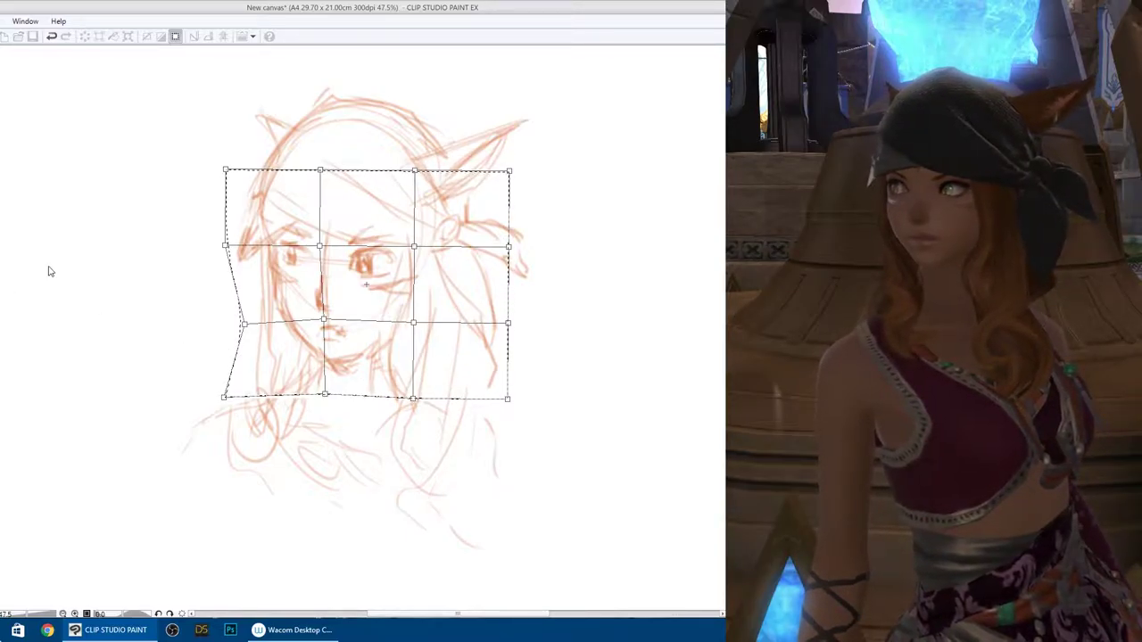
{"action": "key", "text": "Return"}
{"action": "key", "text": "ctrl+d"}
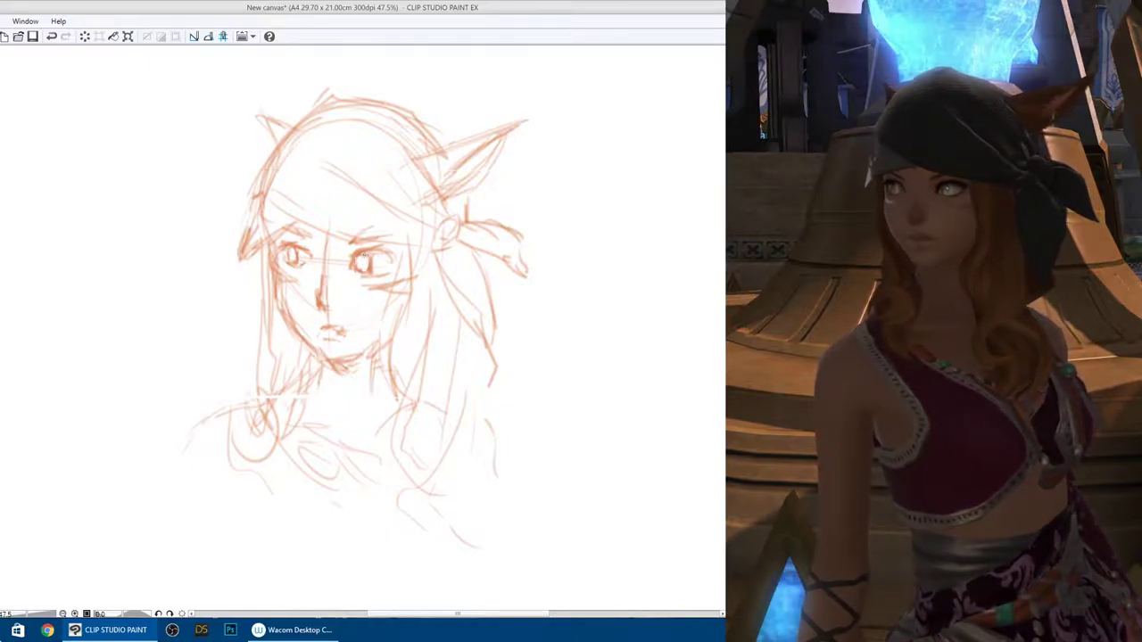
- Darken the near eye's iris and pupil and redraw its lower lid
{"action": "left_click_drag", "start_coordinate": [359, 255], "coordinate": [366, 268]}
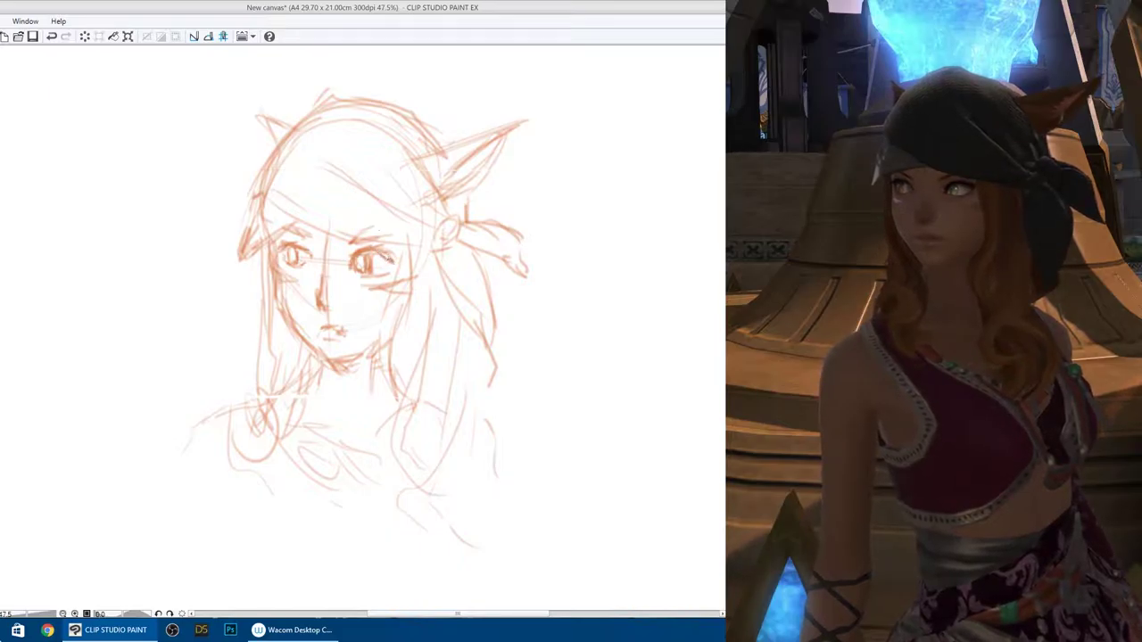
{"action": "left_click_drag", "start_coordinate": [384, 257], "coordinate": [385, 261]}
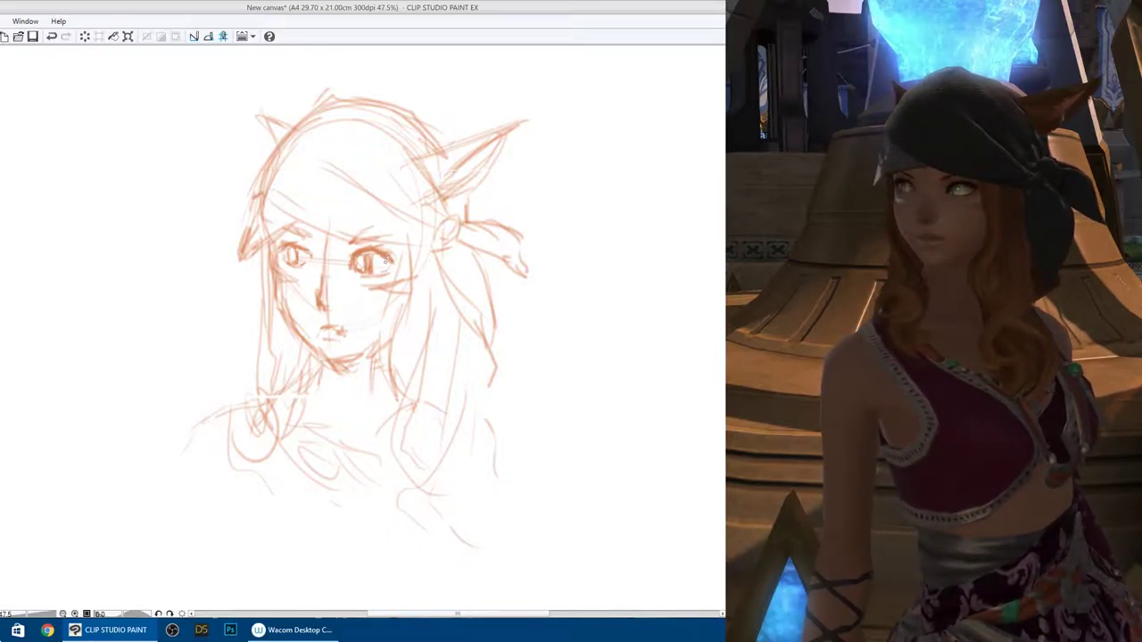
{"action": "left_click_drag", "start_coordinate": [355, 273], "coordinate": [383, 270]}
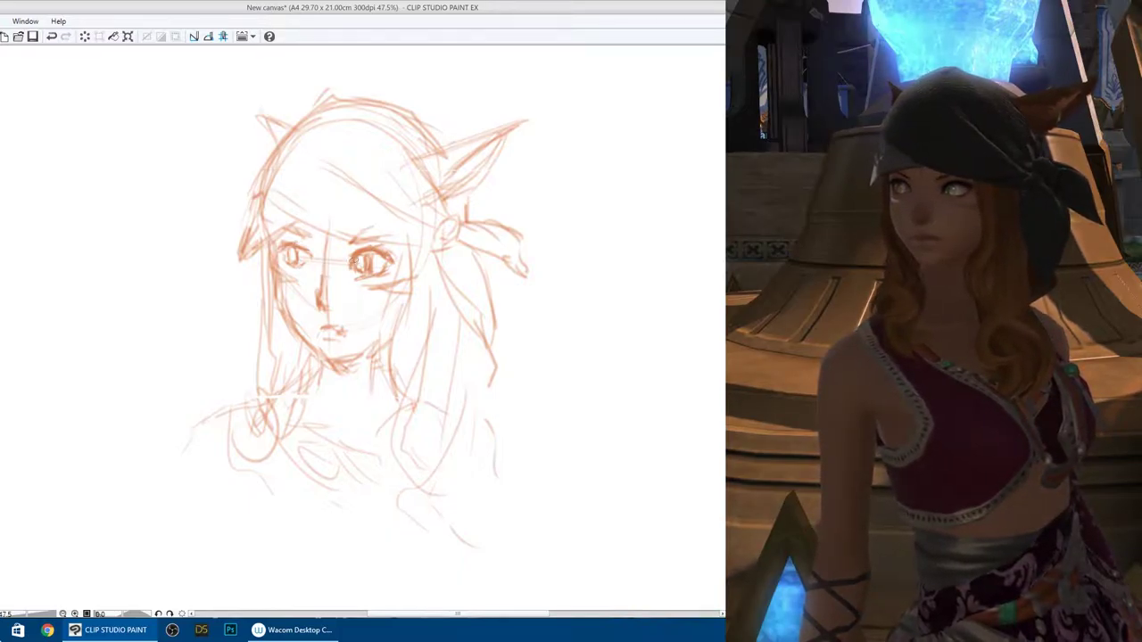
{"action": "left_click_drag", "start_coordinate": [355, 282], "coordinate": [389, 241]}
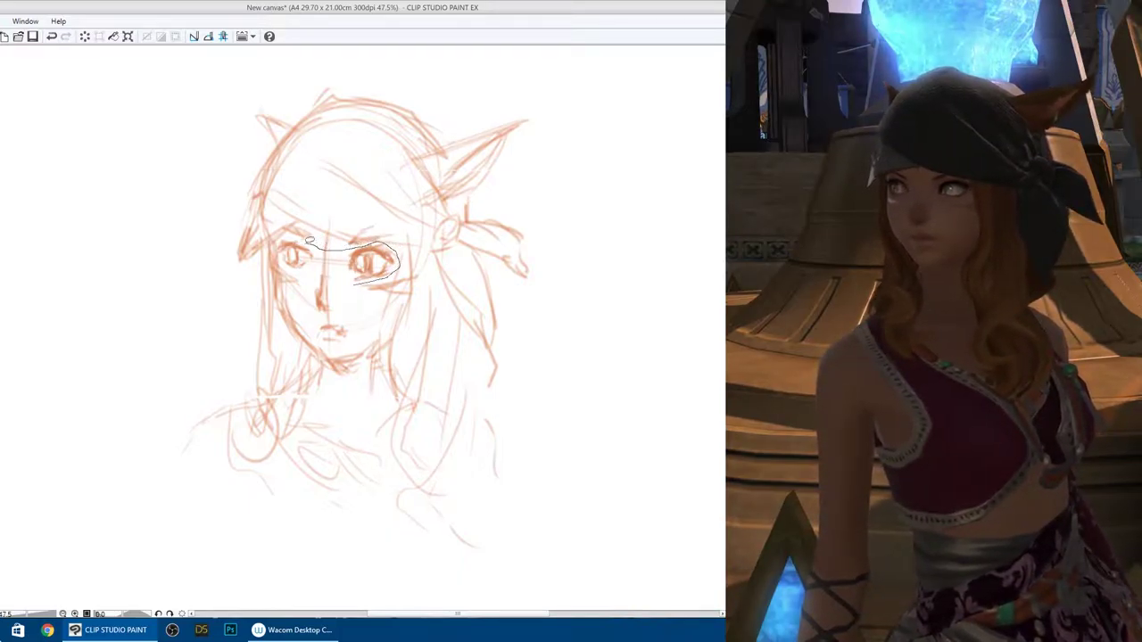
{"action": "mouse_move", "coordinate": [390, 241]}
{"action": "left_mouse_down"}
{"action": "mouse_move", "coordinate": [320, 266]}
{"action": "mouse_move", "coordinate": [345, 279]}
{"action": "left_mouse_up"}
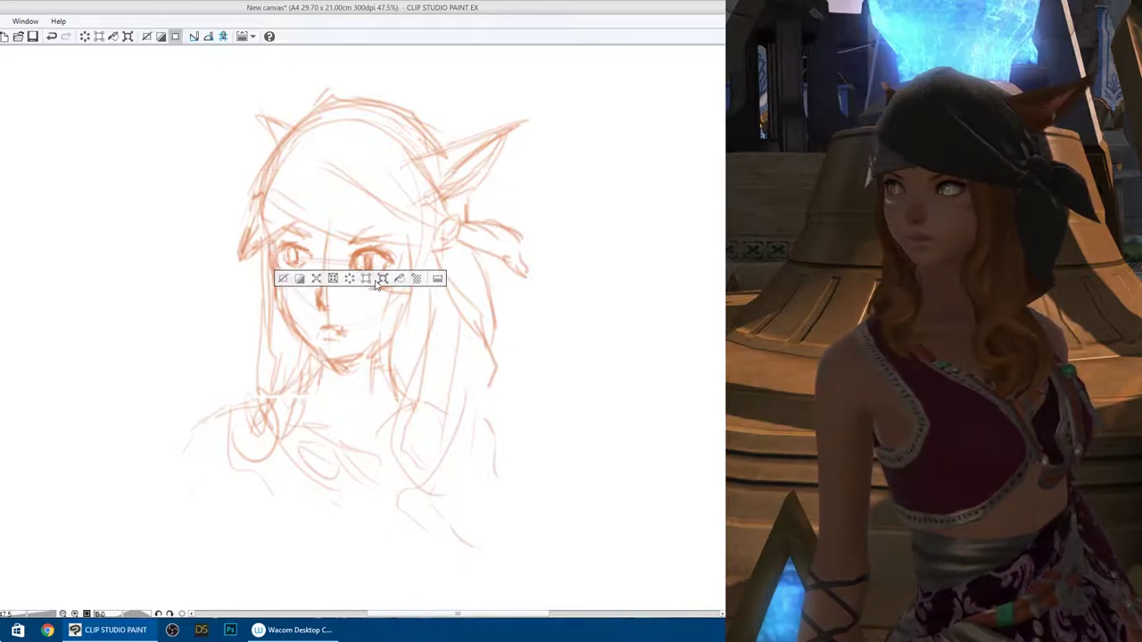
{"action": "left_click", "coordinate": [380, 280]}
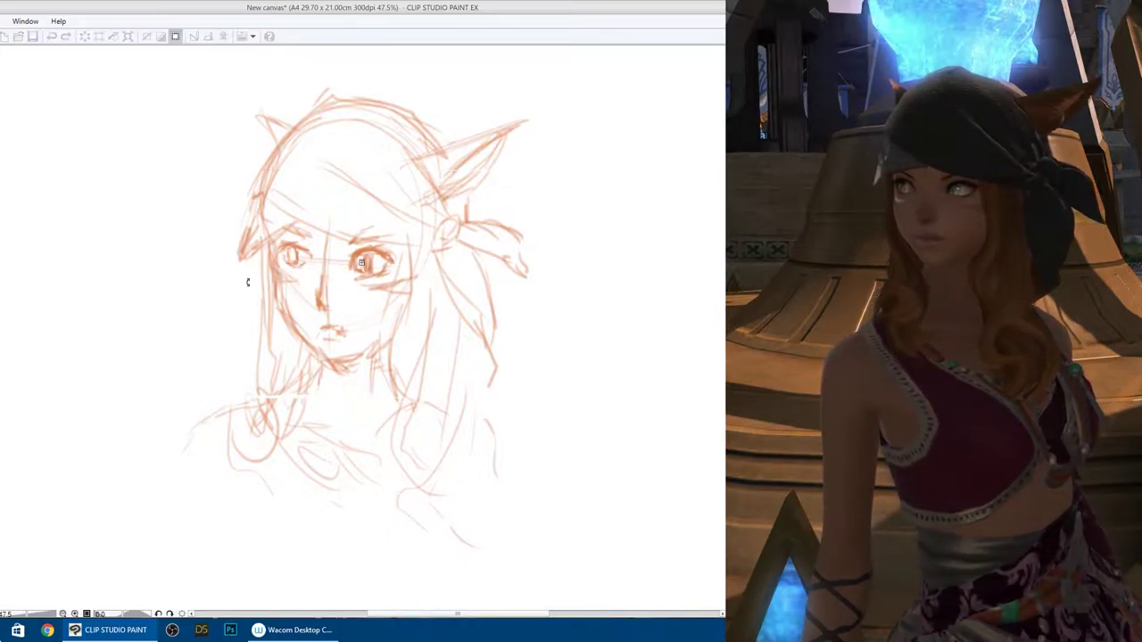
{"action": "key", "text": "Return"}
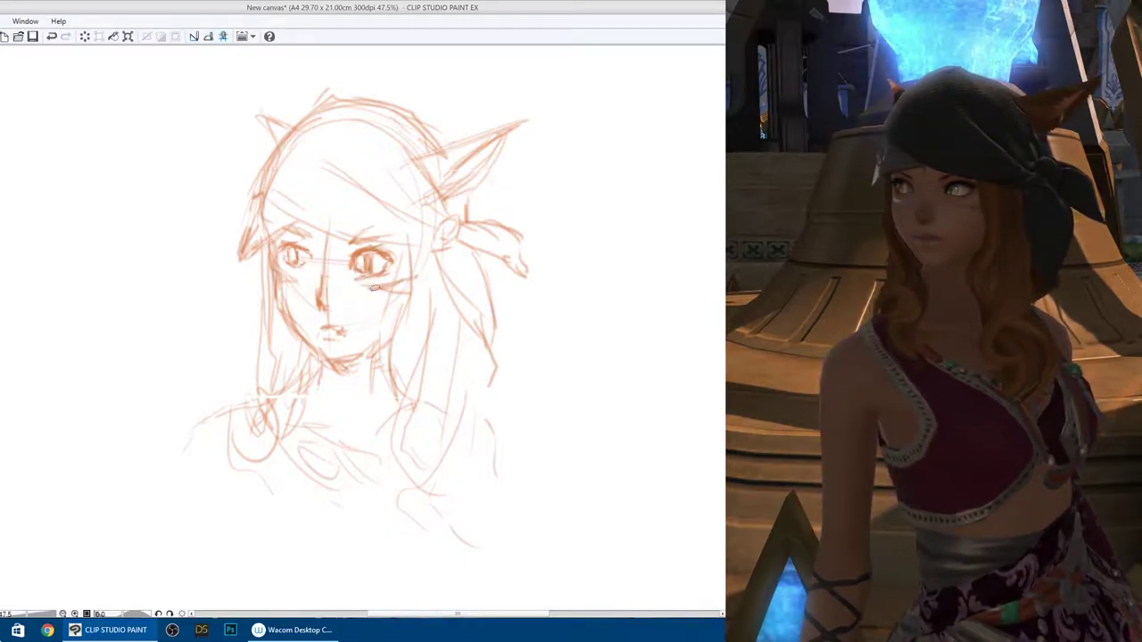
- Lasso both eyes, reduce their height slightly with a transform, and clear the selection
{"action": "left_click_drag", "start_coordinate": [365, 287], "coordinate": [403, 260]}
{"action": "left_click_drag", "start_coordinate": [403, 260], "coordinate": [376, 237]}
{"action": "mouse_move", "coordinate": [376, 237]}
{"action": "left_mouse_down"}
{"action": "mouse_move", "coordinate": [290, 232]}
{"action": "mouse_move", "coordinate": [281, 267]}
{"action": "left_mouse_up"}
{"action": "left_click_drag", "start_coordinate": [281, 268], "coordinate": [353, 281]}
{"action": "left_click_drag", "start_coordinate": [353, 280], "coordinate": [357, 282]}
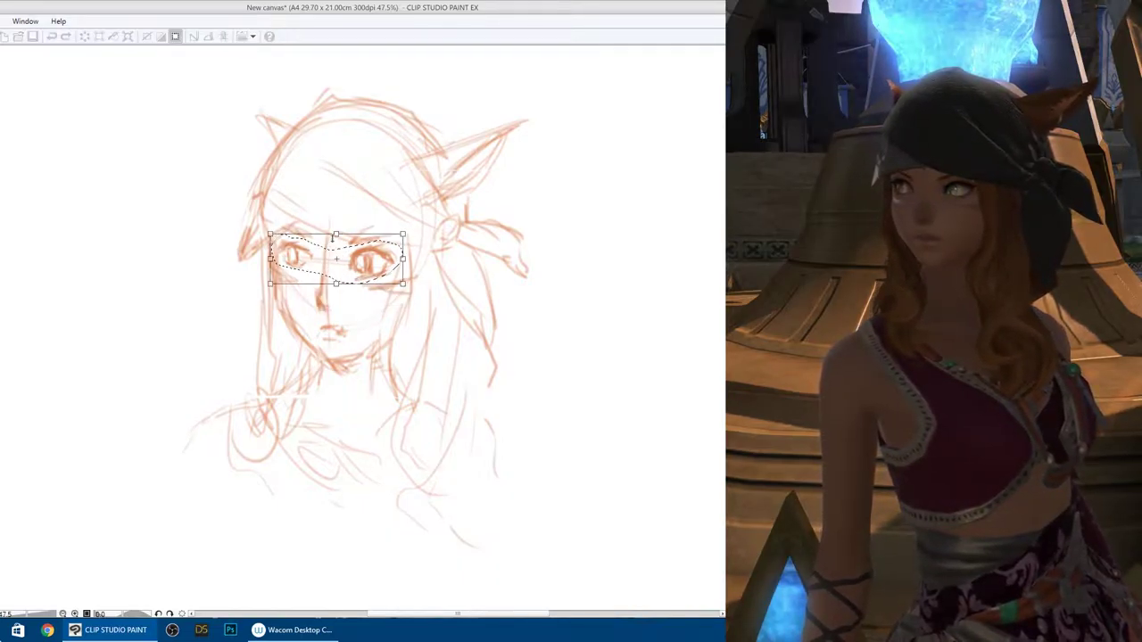
{"action": "key", "text": "ctrl+t"}
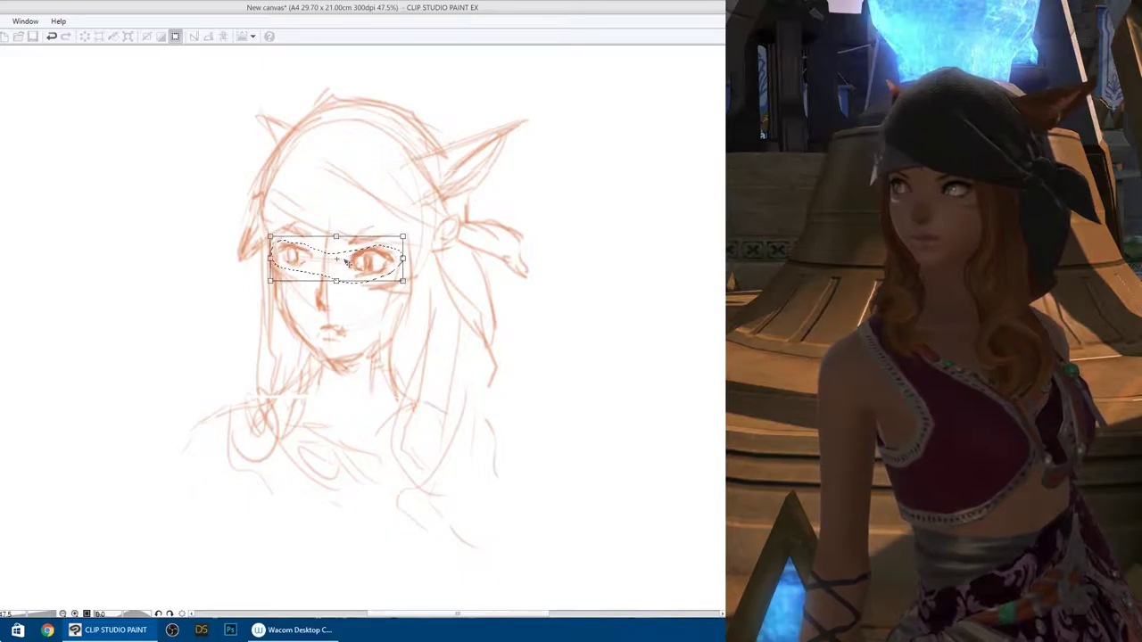
{"action": "key", "text": "Return"}
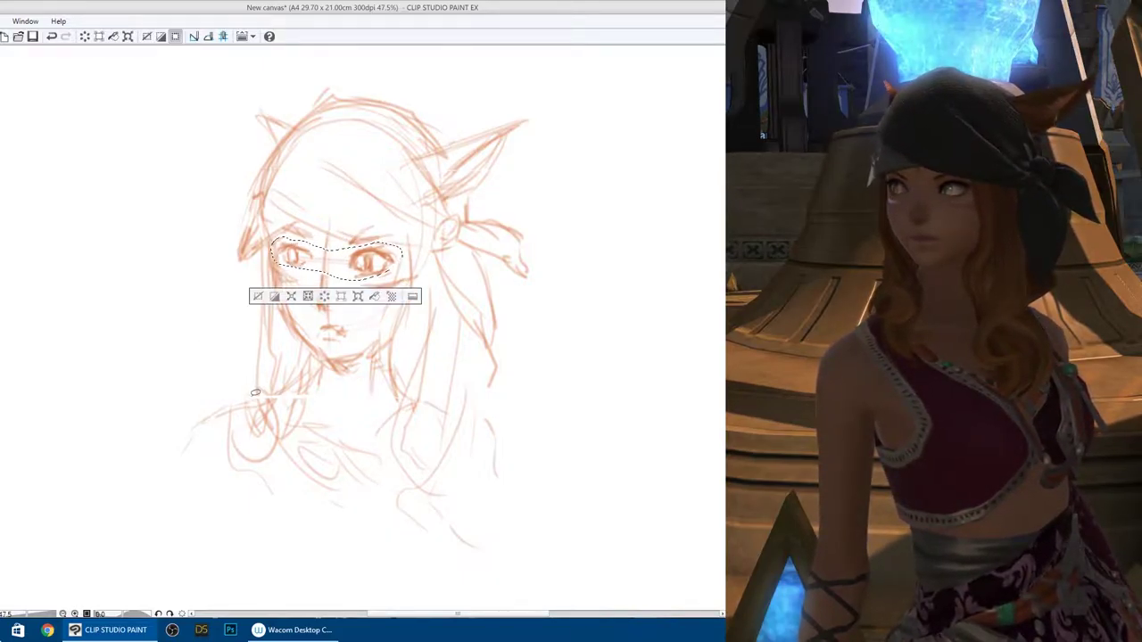
{"action": "key", "text": "ctrl+d"}
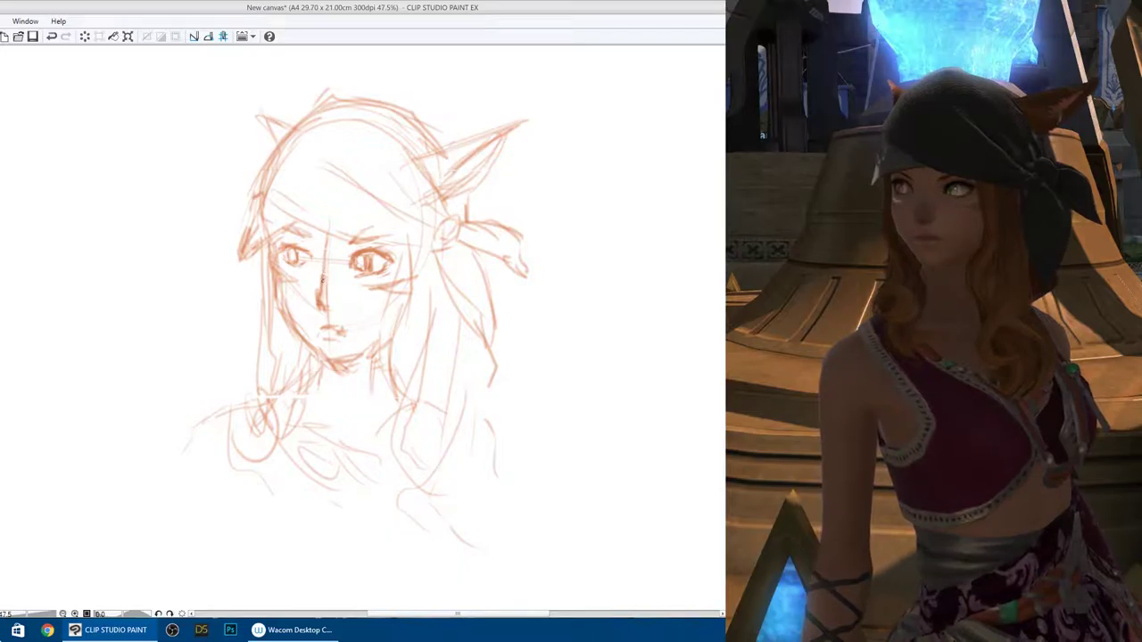
- Strengthen the nose bridge and jaw contour, and add hair strands running beside the near cheek to the chest
{"action": "left_click_drag", "start_coordinate": [328, 237], "coordinate": [324, 267]}
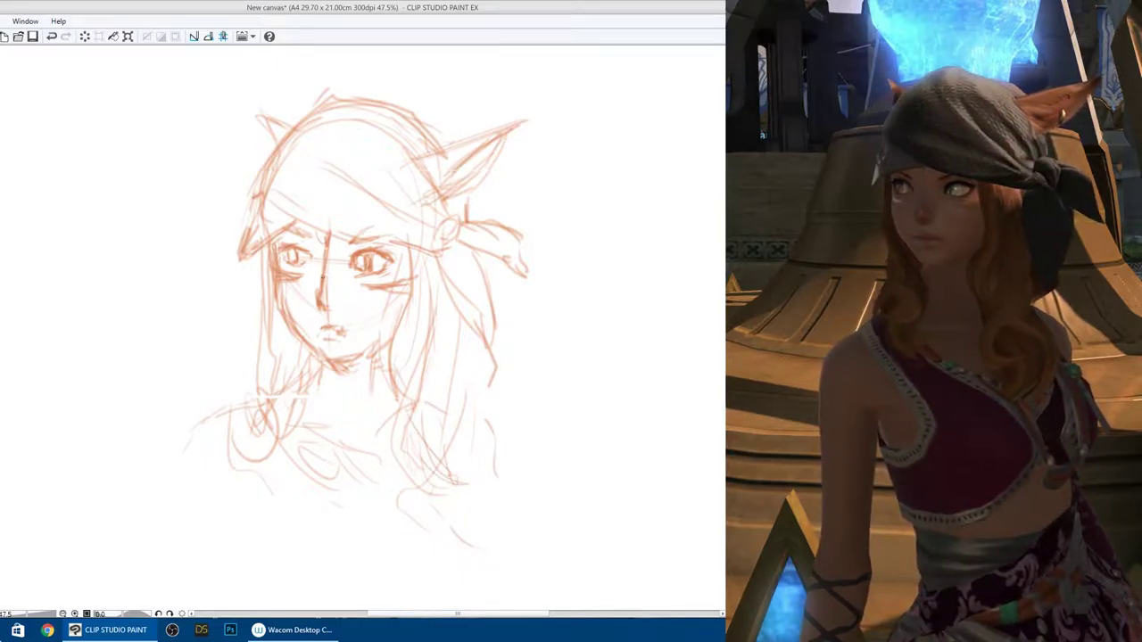
{"action": "left_click_drag", "start_coordinate": [458, 475], "coordinate": [411, 366]}
{"action": "left_click_drag", "start_coordinate": [415, 330], "coordinate": [407, 379]}
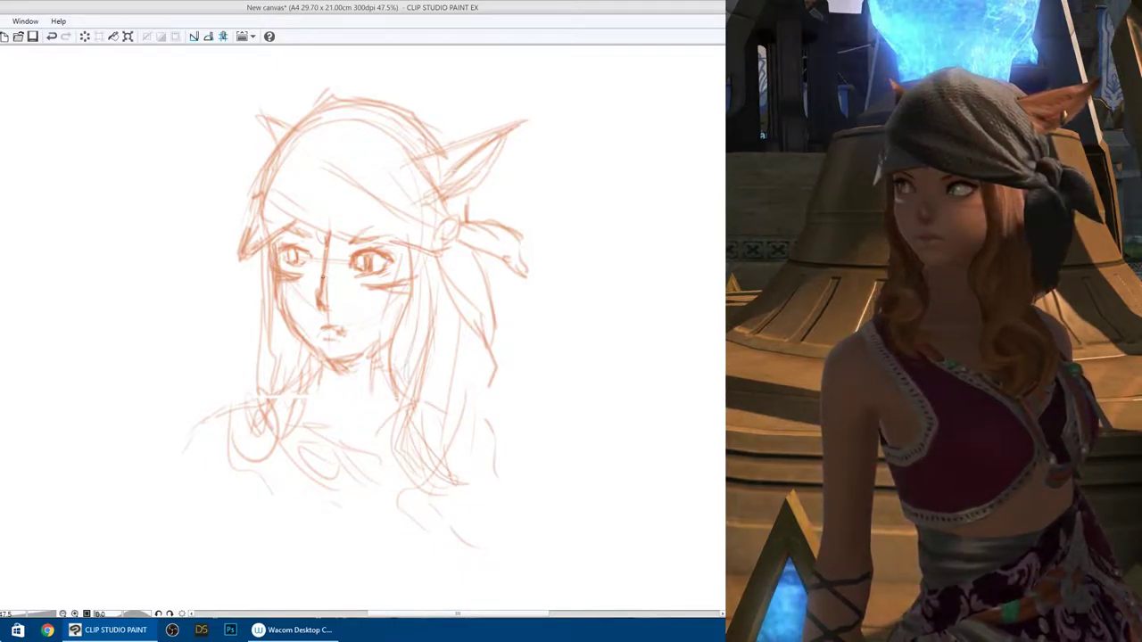
{"action": "left_click_drag", "start_coordinate": [425, 267], "coordinate": [408, 362]}
{"action": "left_click_drag", "start_coordinate": [414, 307], "coordinate": [394, 387]}
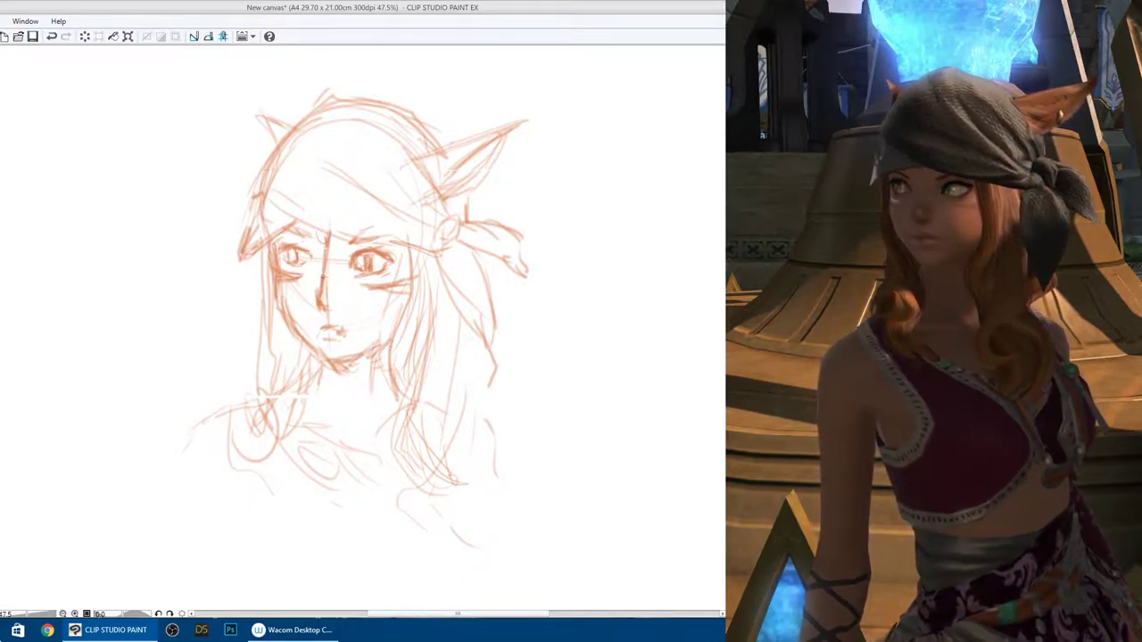
{"action": "left_click_drag", "start_coordinate": [368, 356], "coordinate": [389, 340]}
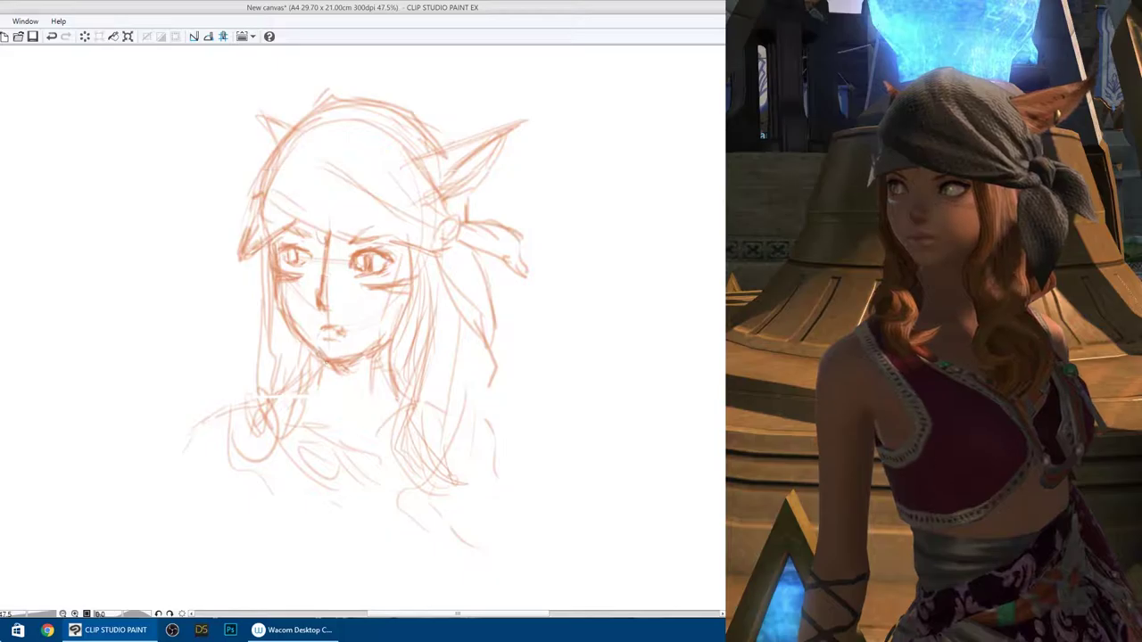
{"action": "left_click_drag", "start_coordinate": [311, 346], "coordinate": [284, 301]}
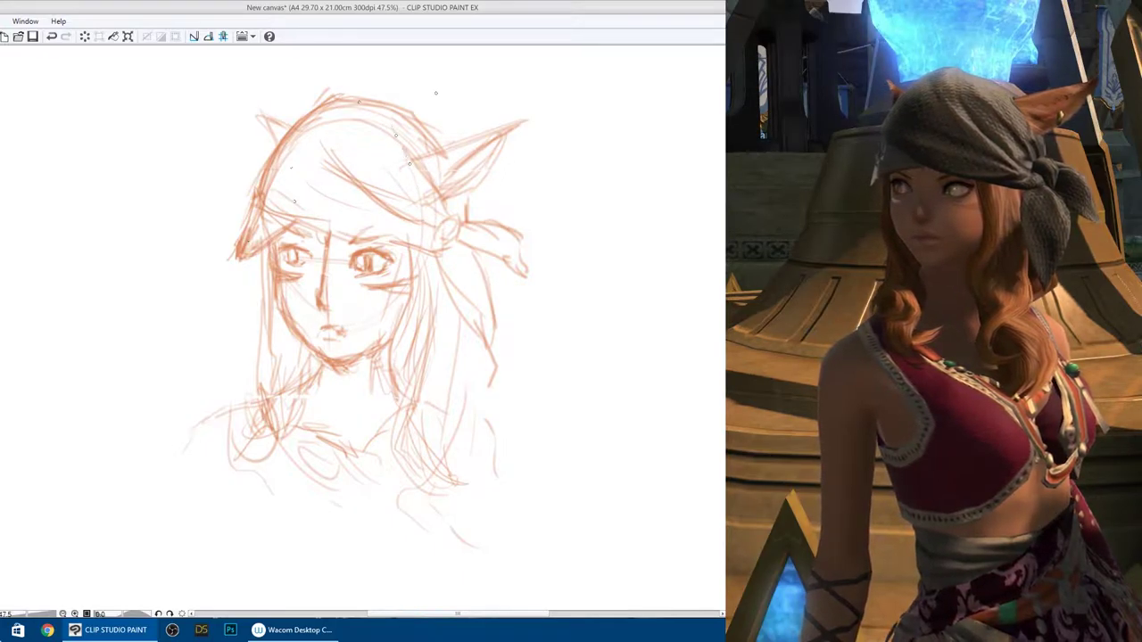
- Reinforce the back edge of the bandana, its knot and the two hanging cloth tails
{"action": "left_click_drag", "start_coordinate": [395, 135], "coordinate": [446, 217]}
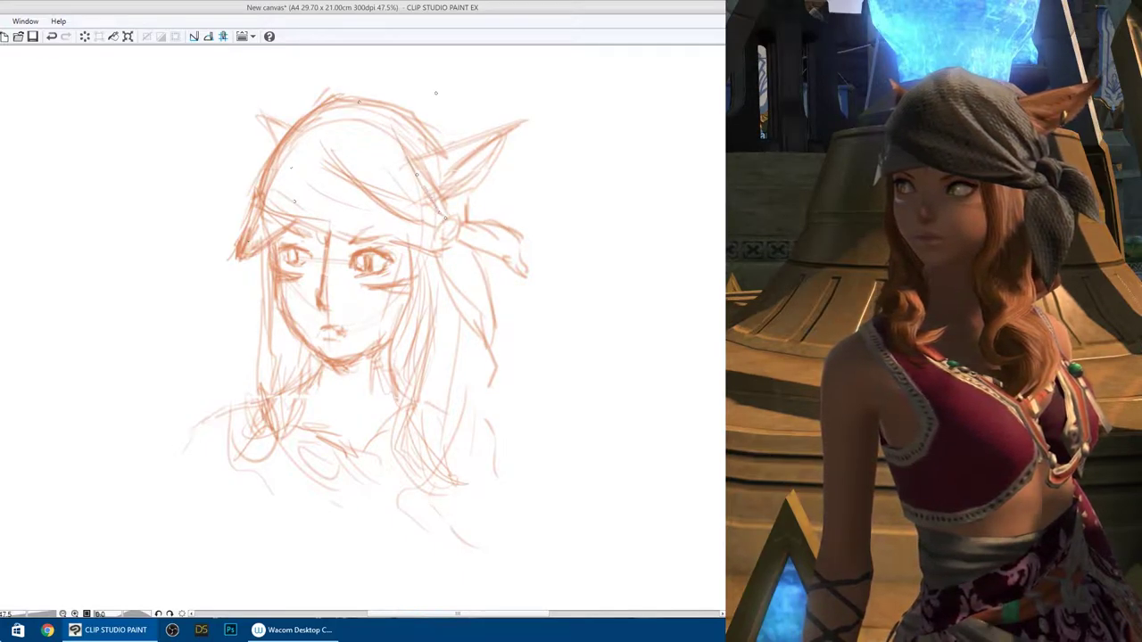
{"action": "left_click_drag", "start_coordinate": [446, 221], "coordinate": [443, 248]}
{"action": "left_click_drag", "start_coordinate": [473, 221], "coordinate": [535, 283]}
{"action": "left_click_drag", "start_coordinate": [481, 330], "coordinate": [496, 374]}
- Add long hair strands falling below the bandana's knot down to the chest
{"action": "left_click_drag", "start_coordinate": [446, 312], "coordinate": [434, 430]}
{"action": "left_click_drag", "start_coordinate": [420, 303], "coordinate": [445, 490]}
{"action": "left_click_drag", "start_coordinate": [452, 321], "coordinate": [456, 478]}
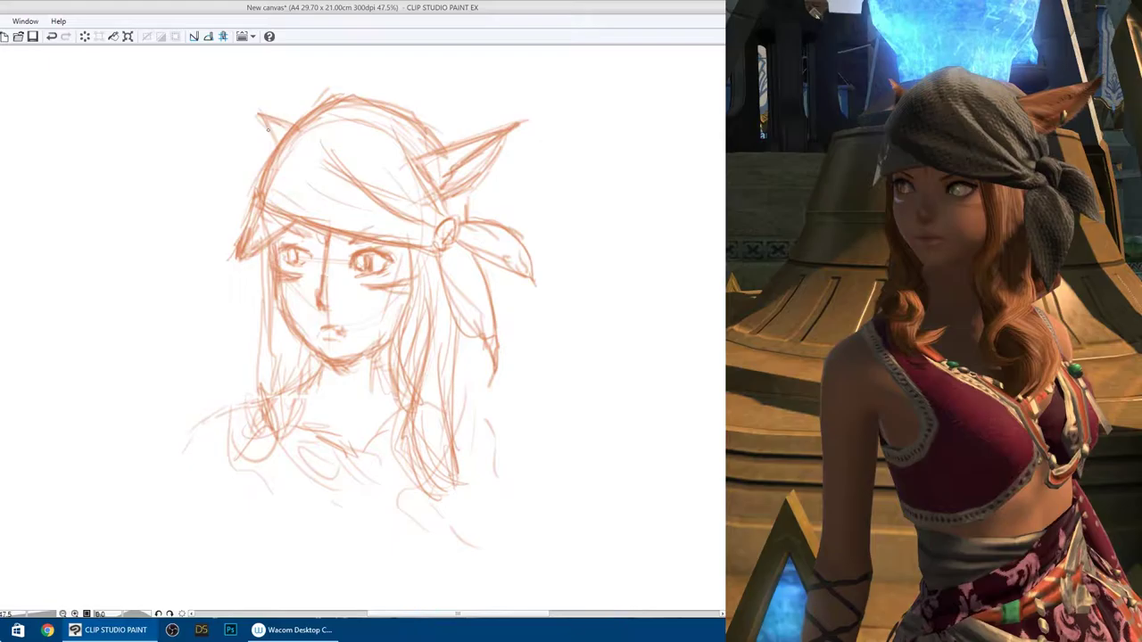
- Add detail to the ears, including the near ear's earring, and draw bandana folds gathering toward the knot
{"action": "mouse_move", "coordinate": [267, 130]}
{"action": "left_mouse_down"}
{"action": "mouse_move", "coordinate": [250, 106]}
{"action": "mouse_move", "coordinate": [265, 95]}
{"action": "mouse_move", "coordinate": [272, 136]}
{"action": "left_mouse_up"}
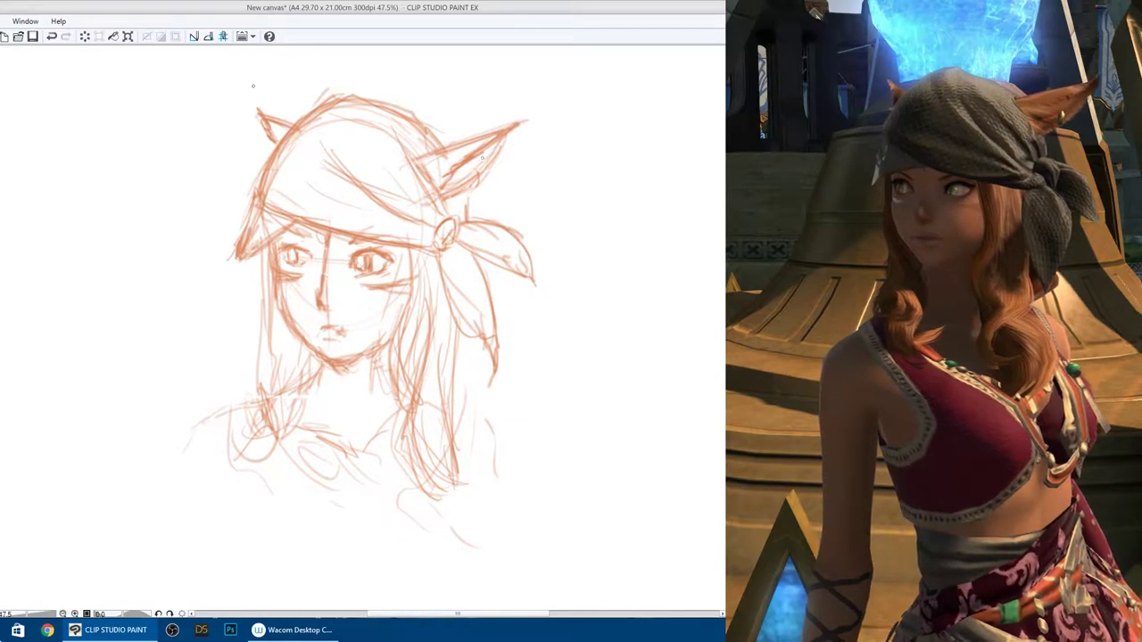
{"action": "mouse_move", "coordinate": [477, 172]}
{"action": "left_mouse_down"}
{"action": "mouse_move", "coordinate": [479, 190]}
{"action": "mouse_move", "coordinate": [474, 174]}
{"action": "left_mouse_up"}
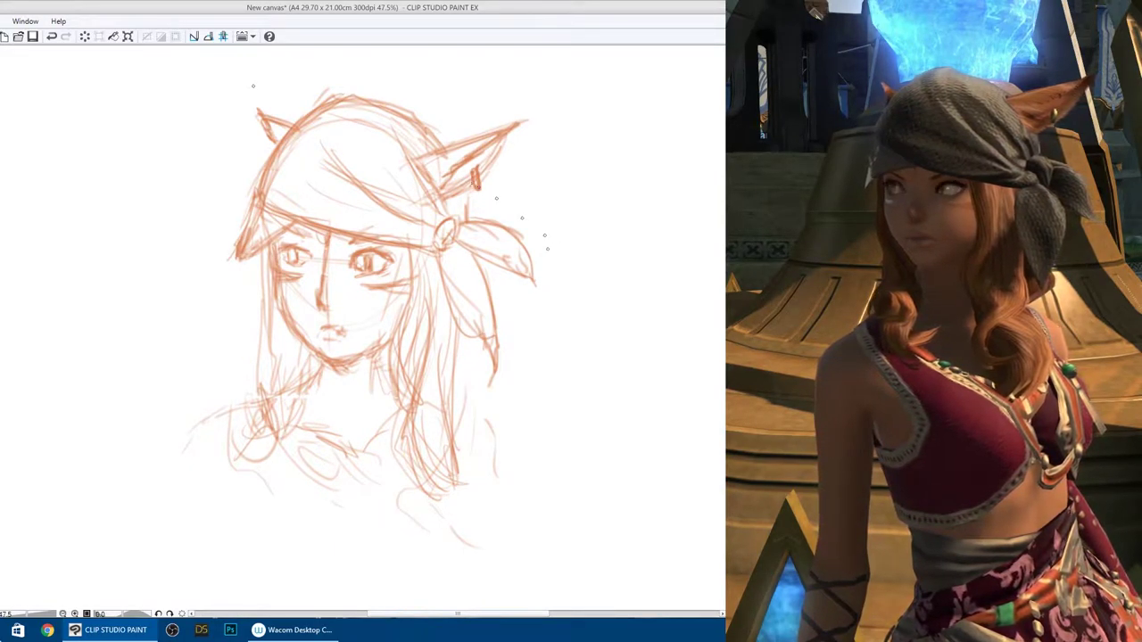
{"action": "mouse_move", "coordinate": [413, 240]}
{"action": "left_mouse_down"}
{"action": "mouse_move", "coordinate": [431, 245]}
{"action": "mouse_move", "coordinate": [422, 255]}
{"action": "left_mouse_up"}
{"action": "mouse_move", "coordinate": [405, 233]}
{"action": "left_mouse_down"}
{"action": "mouse_move", "coordinate": [435, 229]}
{"action": "mouse_move", "coordinate": [373, 242]}
{"action": "mouse_move", "coordinate": [428, 249]}
{"action": "left_mouse_up"}
{"action": "left_click_drag", "start_coordinate": [375, 226], "coordinate": [432, 238]}
{"action": "left_click_drag", "start_coordinate": [347, 206], "coordinate": [427, 226]}
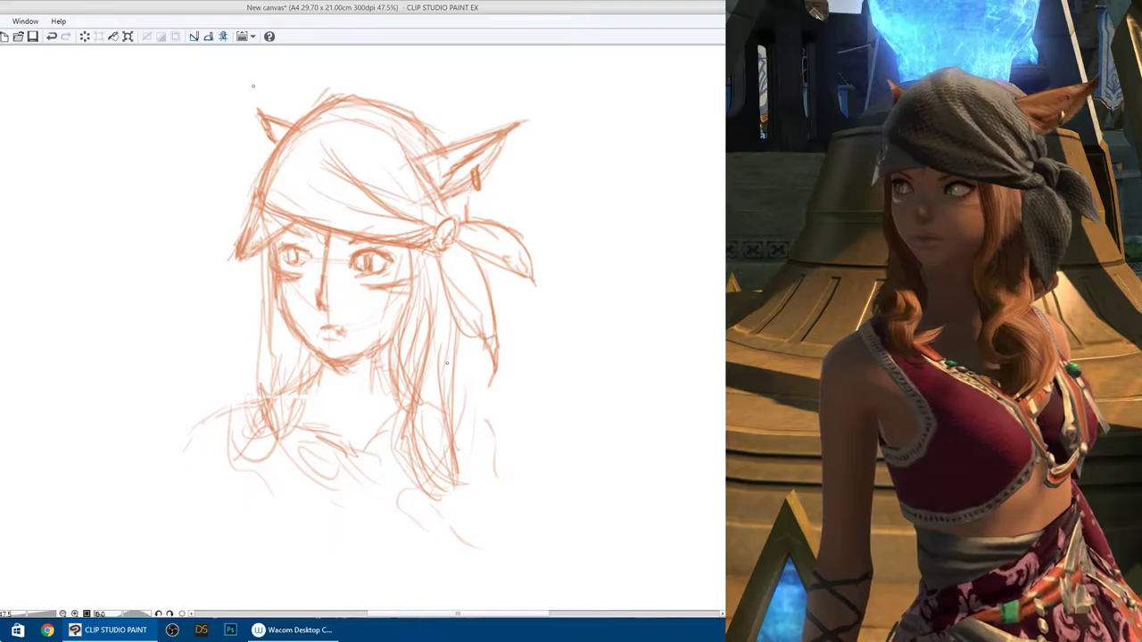
- Sketch the top's neckline and the necklace across the upper chest between the hair locks
{"action": "mouse_move", "coordinate": [303, 425]}
{"action": "left_mouse_down"}
{"action": "mouse_move", "coordinate": [369, 451]}
{"action": "mouse_move", "coordinate": [347, 464]}
{"action": "mouse_move", "coordinate": [315, 446]}
{"action": "mouse_move", "coordinate": [385, 475]}
{"action": "left_mouse_up"}
{"action": "left_click_drag", "start_coordinate": [396, 418], "coordinate": [409, 422]}
{"action": "left_click_drag", "start_coordinate": [381, 469], "coordinate": [360, 473]}
{"action": "left_click_drag", "start_coordinate": [287, 439], "coordinate": [359, 473]}
{"action": "mouse_move", "coordinate": [314, 434]}
{"action": "left_mouse_down"}
{"action": "mouse_move", "coordinate": [376, 453]}
{"action": "mouse_move", "coordinate": [419, 510]}
{"action": "left_mouse_up"}
{"action": "mouse_move", "coordinate": [368, 476]}
{"action": "left_mouse_down"}
{"action": "mouse_move", "coordinate": [377, 525]}
{"action": "mouse_move", "coordinate": [406, 487]}
{"action": "left_mouse_up"}
{"action": "mouse_move", "coordinate": [234, 453]}
{"action": "left_mouse_down"}
{"action": "mouse_move", "coordinate": [257, 484]}
{"action": "mouse_move", "coordinate": [326, 522]}
{"action": "left_mouse_up"}
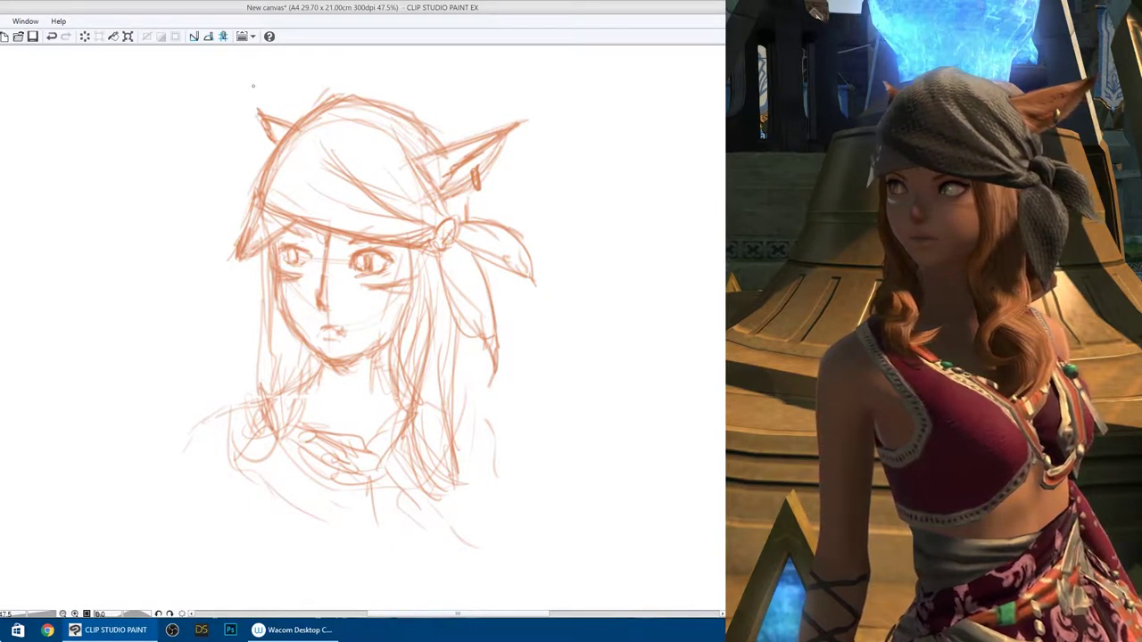
- Sketch the armhole edge of the sleeveless top from the near shoulder down to the underarm
{"action": "left_click_drag", "start_coordinate": [224, 403], "coordinate": [241, 454]}
{"action": "left_click_drag", "start_coordinate": [238, 458], "coordinate": [284, 528]}
{"action": "left_click_drag", "start_coordinate": [269, 485], "coordinate": [309, 530]}
- Outline the near shoulder and upper arm, including the arm's inner edge against the torso
{"action": "mouse_move", "coordinate": [219, 412]}
{"action": "left_mouse_down"}
{"action": "mouse_move", "coordinate": [191, 439]}
{"action": "mouse_move", "coordinate": [173, 527]}
{"action": "left_mouse_up"}
{"action": "mouse_move", "coordinate": [198, 443]}
{"action": "left_mouse_down"}
{"action": "mouse_move", "coordinate": [205, 541]}
{"action": "mouse_move", "coordinate": [192, 517]}
{"action": "left_mouse_up"}
{"action": "mouse_move", "coordinate": [203, 495]}
{"action": "left_mouse_down"}
{"action": "mouse_move", "coordinate": [178, 535]}
{"action": "mouse_move", "coordinate": [223, 537]}
{"action": "left_mouse_up"}
{"action": "left_click_drag", "start_coordinate": [237, 533], "coordinate": [238, 553]}
{"action": "left_click_drag", "start_coordinate": [251, 526], "coordinate": [256, 566]}
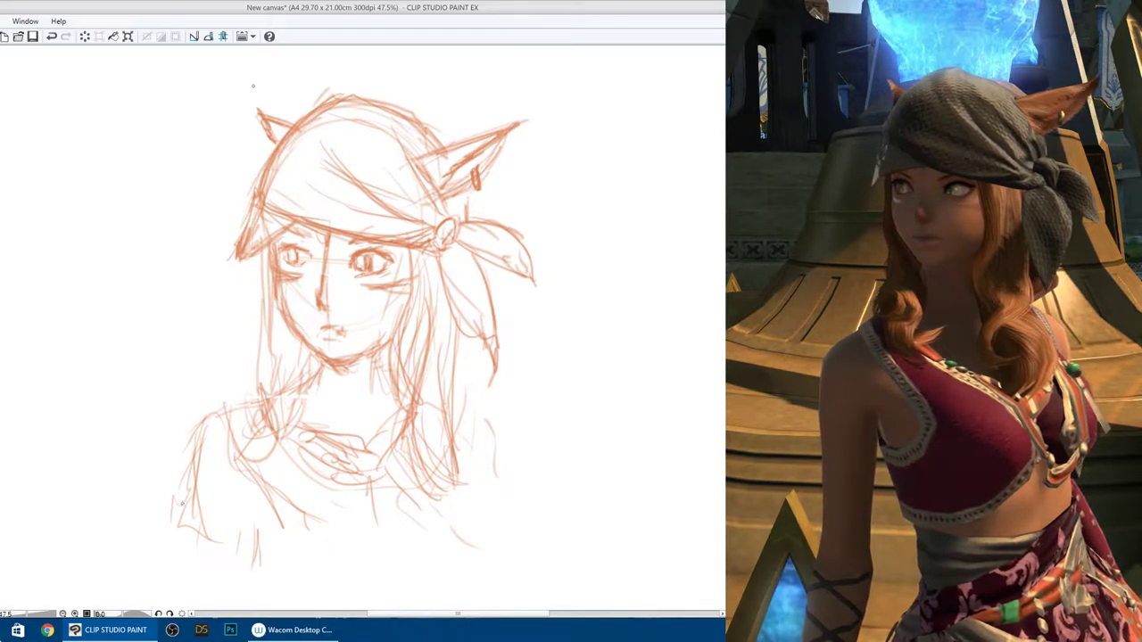
{"action": "left_click_drag", "start_coordinate": [198, 482], "coordinate": [189, 535]}
{"action": "left_click_drag", "start_coordinate": [203, 430], "coordinate": [192, 516]}
{"action": "left_click_drag", "start_coordinate": [264, 512], "coordinate": [259, 569]}
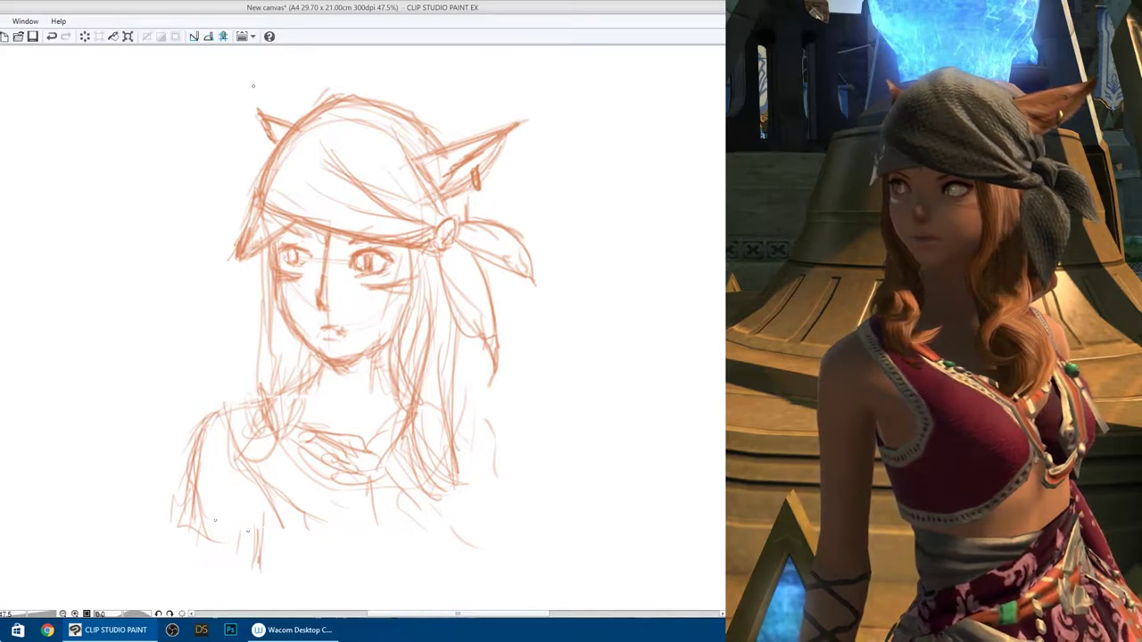
- Sketch the far shoulder and upper arm and the far side of the torso below the hair
{"action": "left_click_drag", "start_coordinate": [453, 417], "coordinate": [473, 437]}
{"action": "mouse_move", "coordinate": [493, 435]}
{"action": "left_mouse_down"}
{"action": "mouse_move", "coordinate": [488, 496]}
{"action": "mouse_move", "coordinate": [467, 498]}
{"action": "left_mouse_up"}
{"action": "left_click_drag", "start_coordinate": [457, 492], "coordinate": [478, 561]}
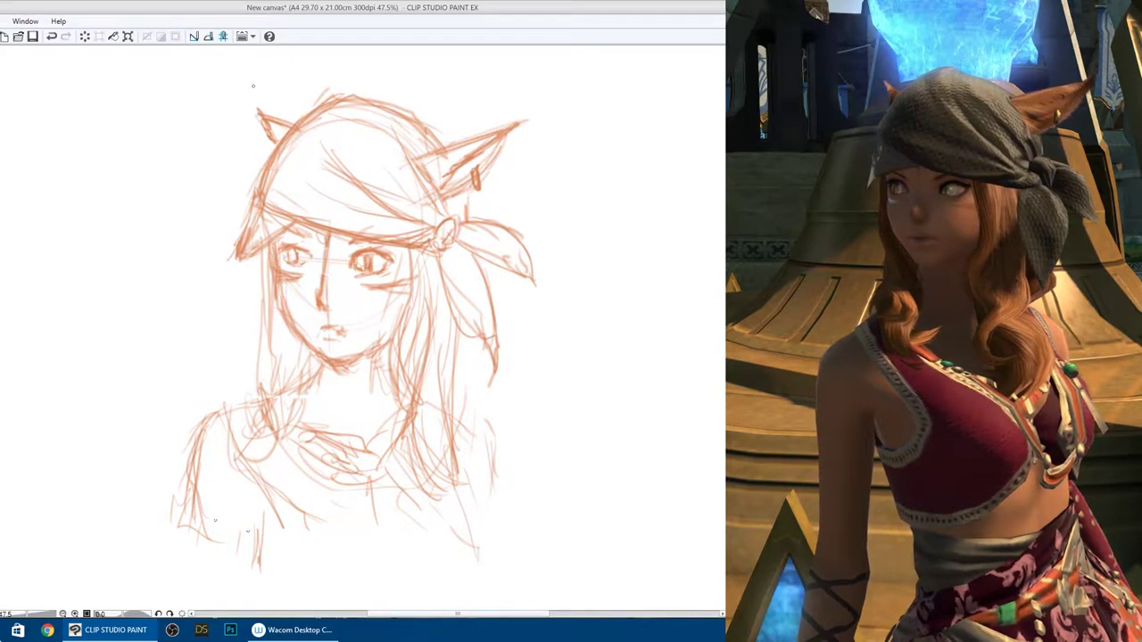
- Draw the crop top's sides, centre overlap line and curved lower hem across the chest
{"action": "left_click_drag", "start_coordinate": [277, 526], "coordinate": [273, 553]}
{"action": "left_click_drag", "start_coordinate": [295, 502], "coordinate": [285, 548]}
{"action": "mouse_move", "coordinate": [259, 569]}
{"action": "left_mouse_down"}
{"action": "mouse_move", "coordinate": [268, 577]}
{"action": "mouse_move", "coordinate": [289, 565]}
{"action": "left_mouse_up"}
{"action": "mouse_move", "coordinate": [374, 501]}
{"action": "left_mouse_down"}
{"action": "mouse_move", "coordinate": [381, 580]}
{"action": "mouse_move", "coordinate": [468, 578]}
{"action": "left_mouse_up"}
{"action": "left_click_drag", "start_coordinate": [467, 468], "coordinate": [479, 531]}
{"action": "left_click_drag", "start_coordinate": [464, 567], "coordinate": [458, 519]}
{"action": "mouse_move", "coordinate": [382, 479]}
{"action": "left_mouse_down"}
{"action": "mouse_move", "coordinate": [373, 536]}
{"action": "mouse_move", "coordinate": [357, 499]}
{"action": "left_mouse_up"}
{"action": "left_click_drag", "start_coordinate": [366, 430], "coordinate": [344, 464]}
{"action": "left_click_drag", "start_coordinate": [398, 511], "coordinate": [273, 528]}
{"action": "left_click_drag", "start_coordinate": [387, 530], "coordinate": [444, 544]}
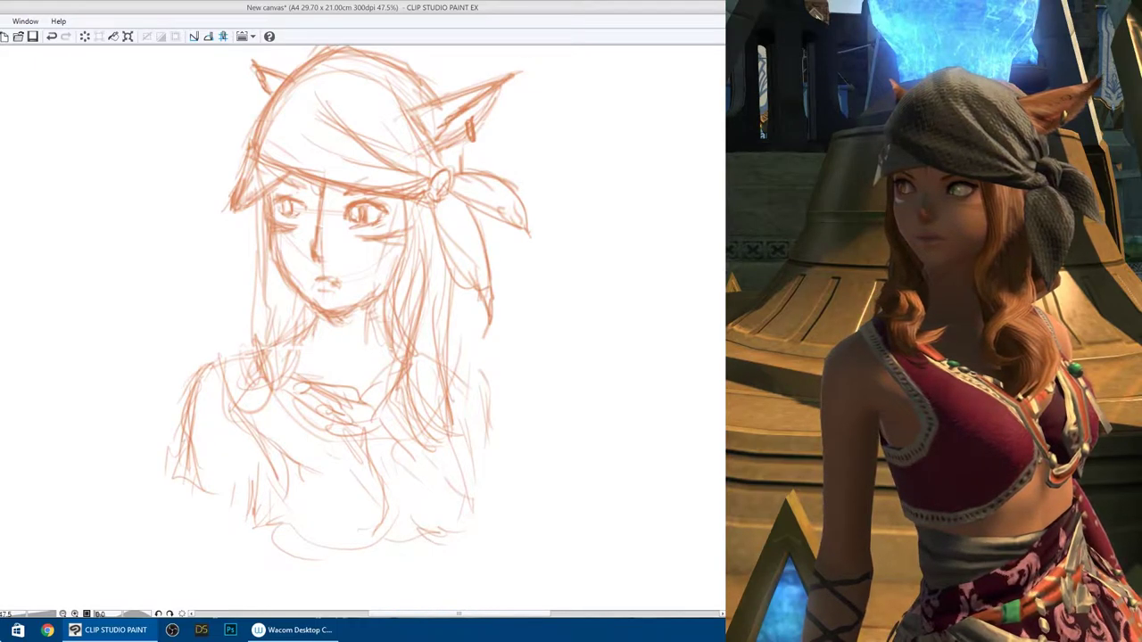
- Refine the far arm's contour and the crop top's far side and lower corner
{"action": "left_click_drag", "start_coordinate": [469, 412], "coordinate": [459, 467]}
{"action": "left_click_drag", "start_coordinate": [476, 478], "coordinate": [472, 546]}
{"action": "left_click_drag", "start_coordinate": [454, 428], "coordinate": [458, 528]}
{"action": "left_click_drag", "start_coordinate": [402, 521], "coordinate": [446, 540]}
{"action": "mouse_move", "coordinate": [471, 392]}
{"action": "left_mouse_down"}
{"action": "mouse_move", "coordinate": [497, 437]}
{"action": "mouse_move", "coordinate": [497, 483]}
{"action": "left_mouse_up"}
{"action": "left_click_drag", "start_coordinate": [473, 455], "coordinate": [474, 505]}
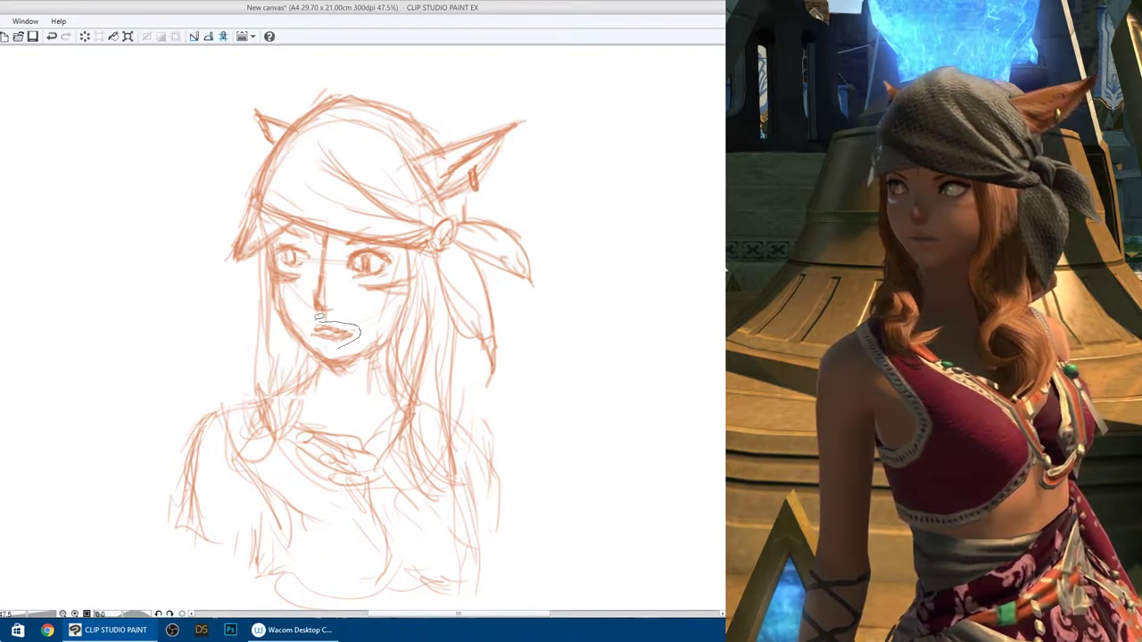
- Select the lips, transform them slightly to adjust their shape and placement, and clear the selection
{"action": "left_click_drag", "start_coordinate": [356, 343], "coordinate": [362, 323]}
{"action": "left_click", "coordinate": [354, 366]}
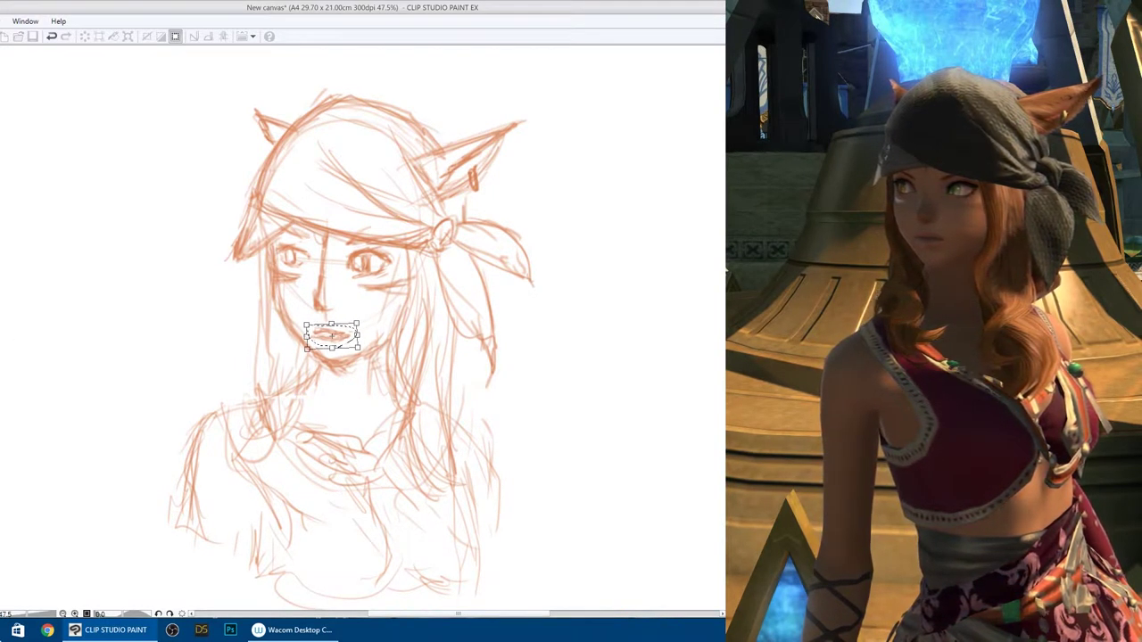
{"action": "key", "text": "Return"}
{"action": "left_click", "coordinate": [253, 364]}
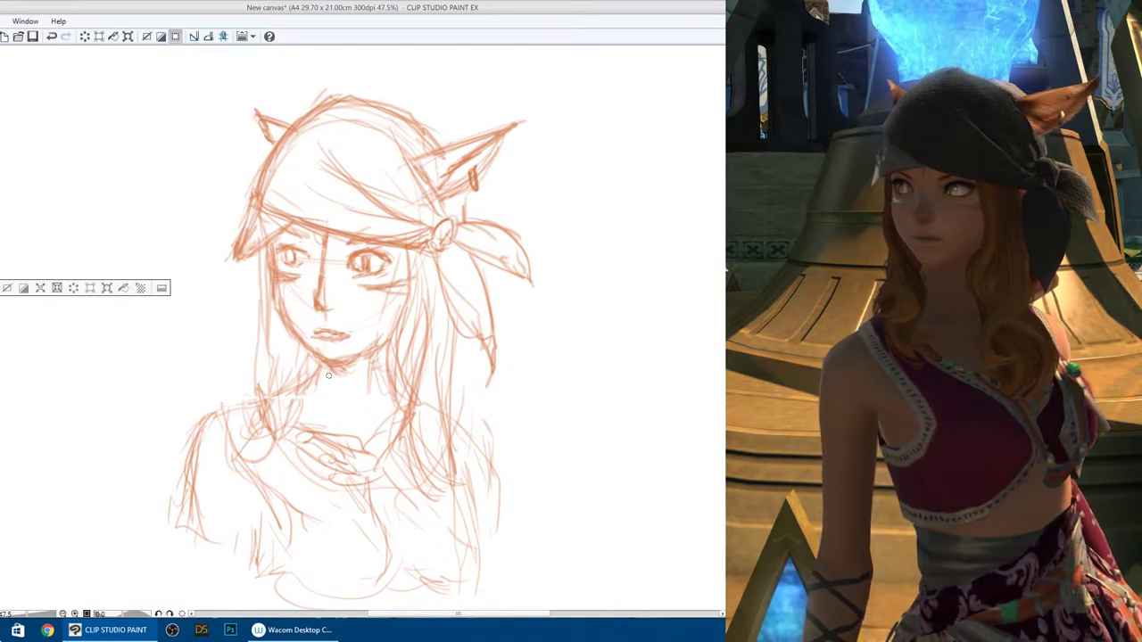
{"action": "key", "text": "ctrl+d"}
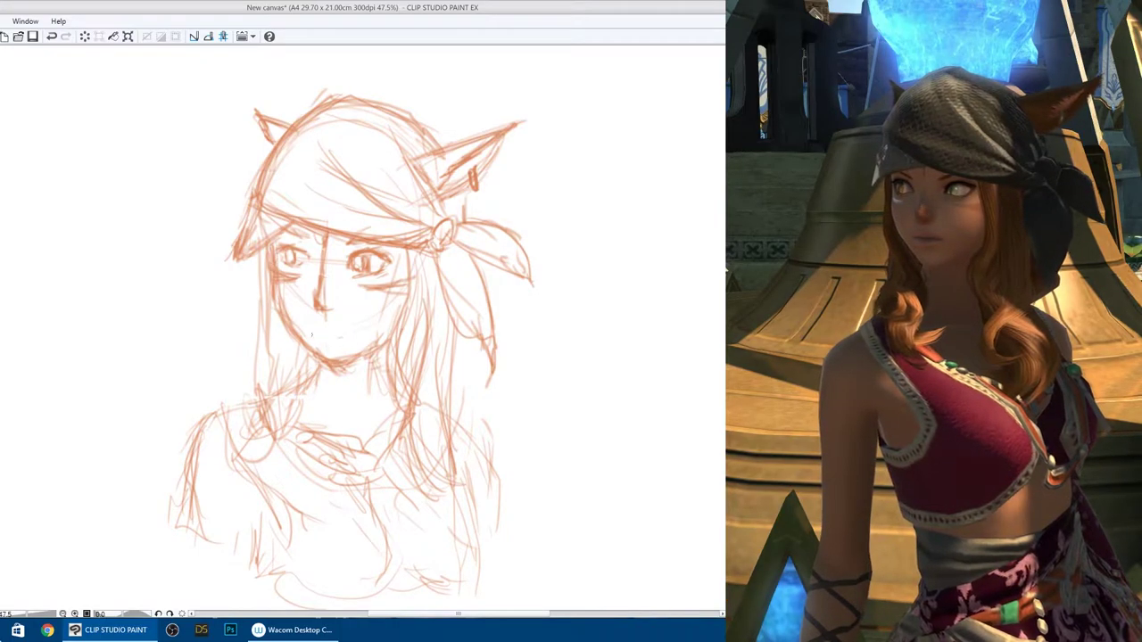
- Redraw the mouth as a thin closed line with a short lower-lip stroke
{"action": "left_click_drag", "start_coordinate": [321, 337], "coordinate": [342, 340]}
{"action": "key", "text": "ctrl+z"}
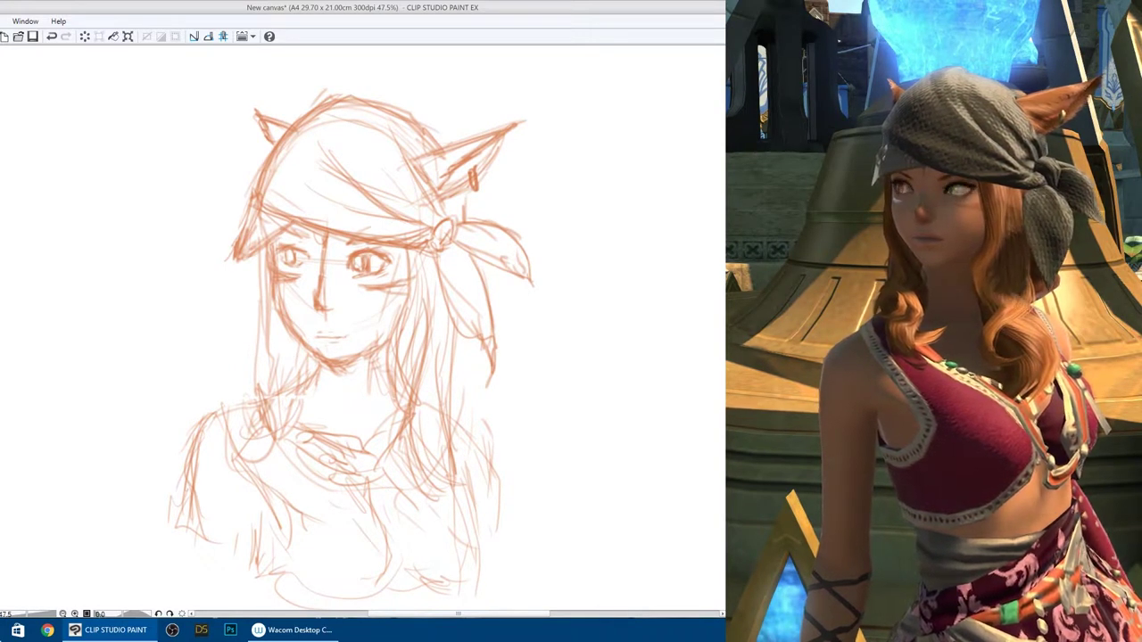
{"action": "mouse_move", "coordinate": [295, 355]}
{"action": "left_mouse_down"}
{"action": "mouse_move", "coordinate": [348, 364]}
{"action": "mouse_move", "coordinate": [409, 352]}
{"action": "left_mouse_up"}
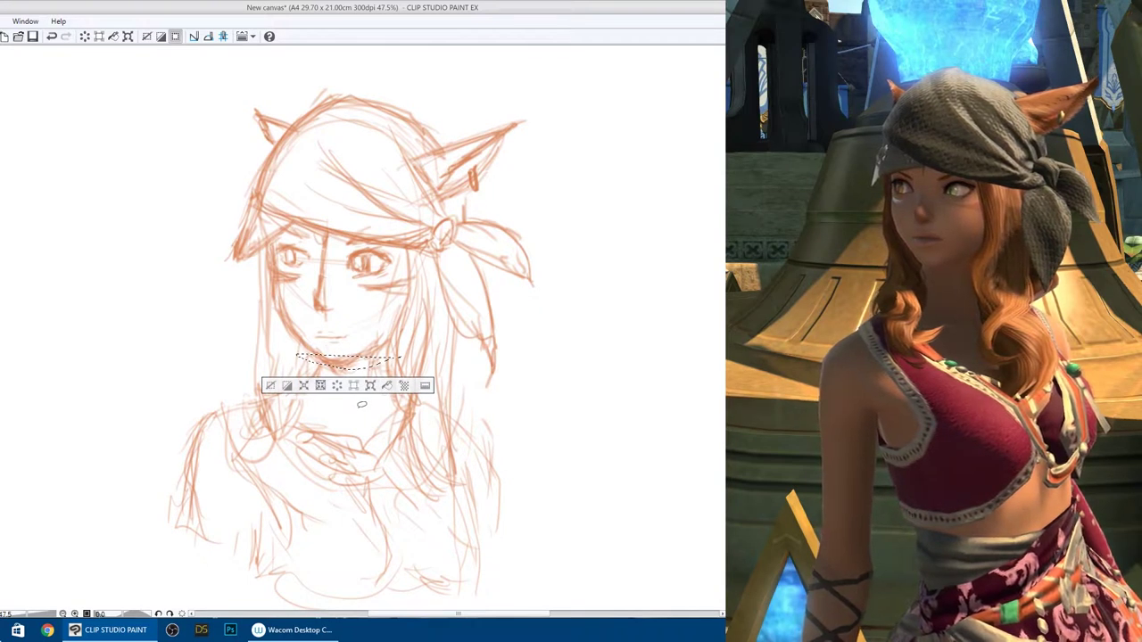
{"action": "key", "text": "ctrl+d"}
{"action": "mouse_move", "coordinate": [239, 270]}
{"action": "left_mouse_down"}
{"action": "mouse_move", "coordinate": [281, 323]}
{"action": "mouse_move", "coordinate": [356, 368]}
{"action": "mouse_move", "coordinate": [394, 338]}
{"action": "mouse_move", "coordinate": [416, 267]}
{"action": "mouse_move", "coordinate": [409, 254]}
{"action": "left_mouse_up"}
{"action": "left_click", "coordinate": [363, 405]}
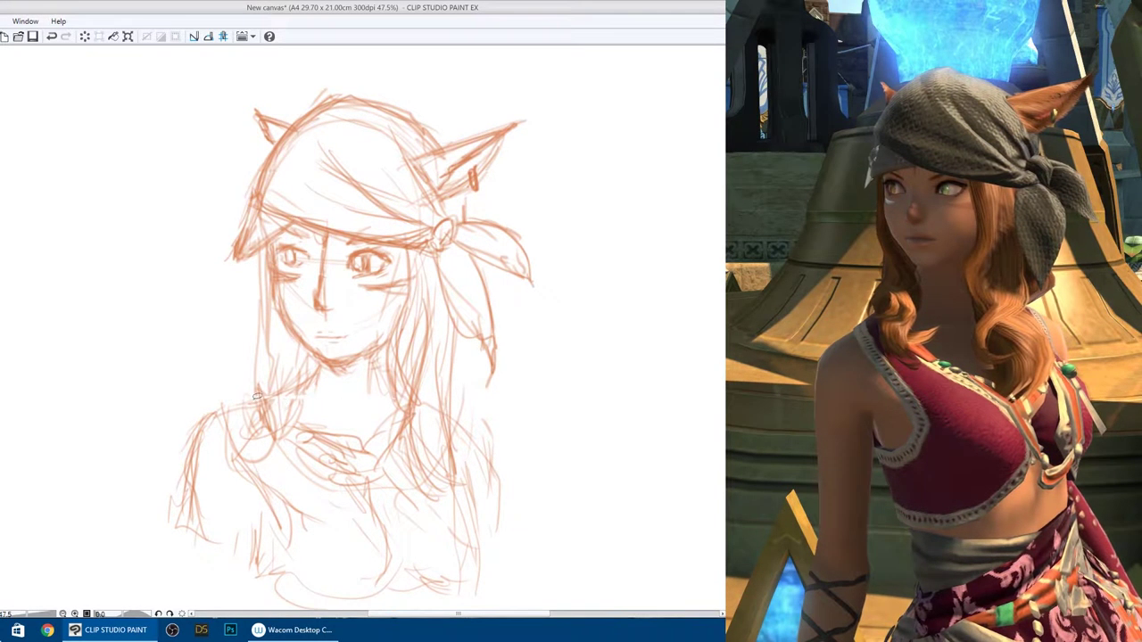
- Select the whole head with its hair and bandana, and slightly reduce its height by lowering the top
{"action": "mouse_move", "coordinate": [218, 389]}
{"action": "left_mouse_down"}
{"action": "mouse_move", "coordinate": [430, 409]}
{"action": "mouse_move", "coordinate": [511, 98]}
{"action": "mouse_move", "coordinate": [162, 250]}
{"action": "mouse_move", "coordinate": [221, 389]}
{"action": "left_mouse_up"}
{"action": "left_click", "coordinate": [393, 430]}
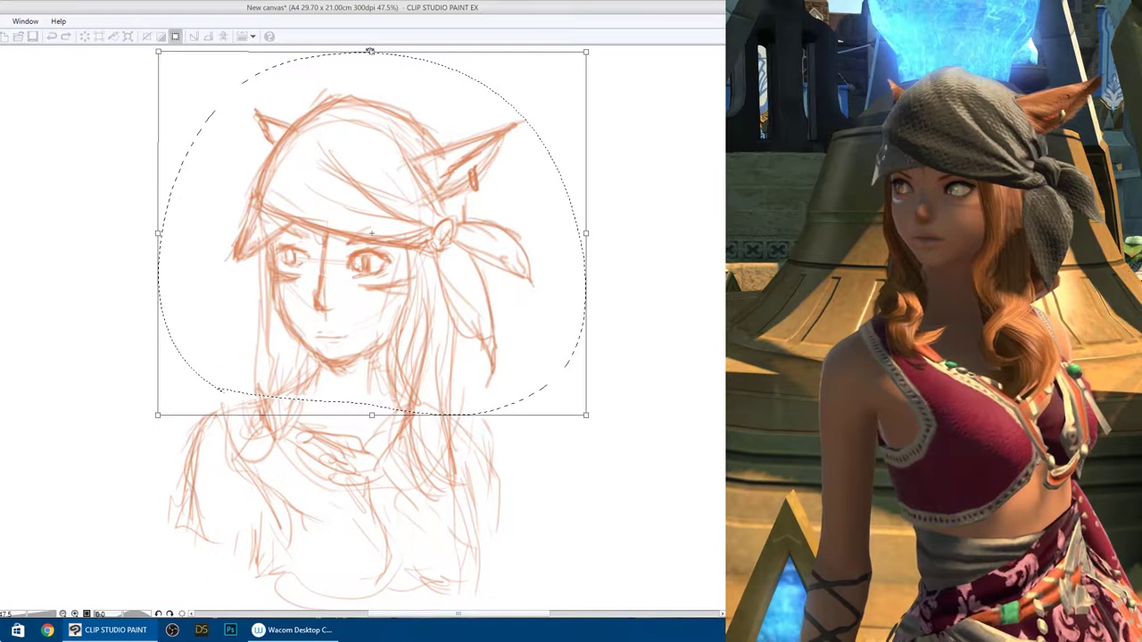
{"action": "left_click_drag", "start_coordinate": [373, 53], "coordinate": [373, 63]}
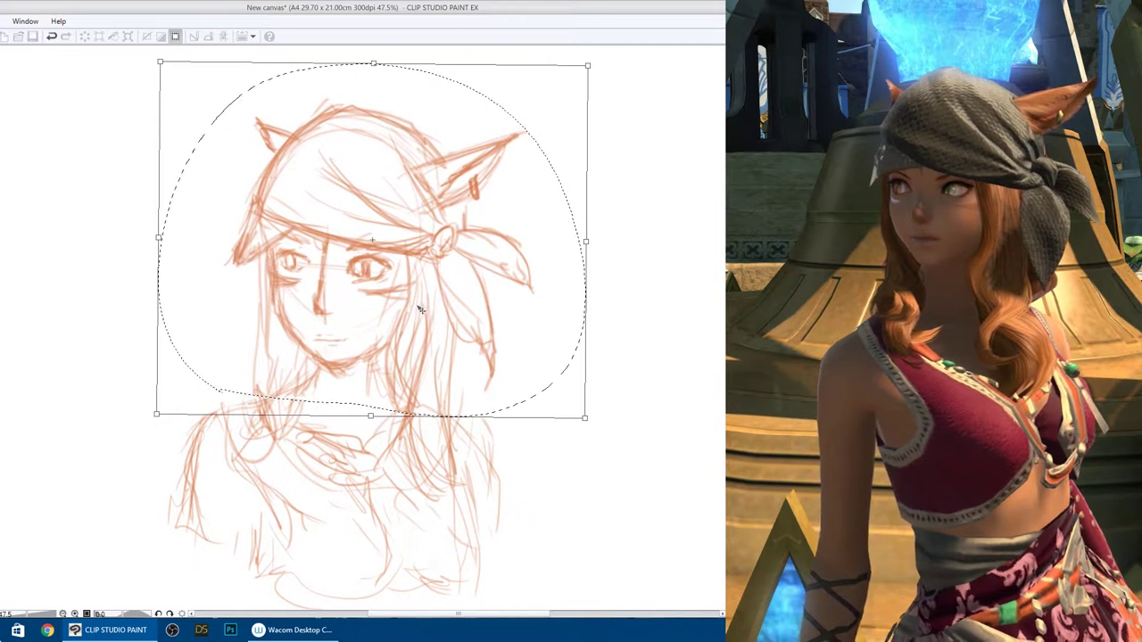
{"action": "key", "text": "Return"}
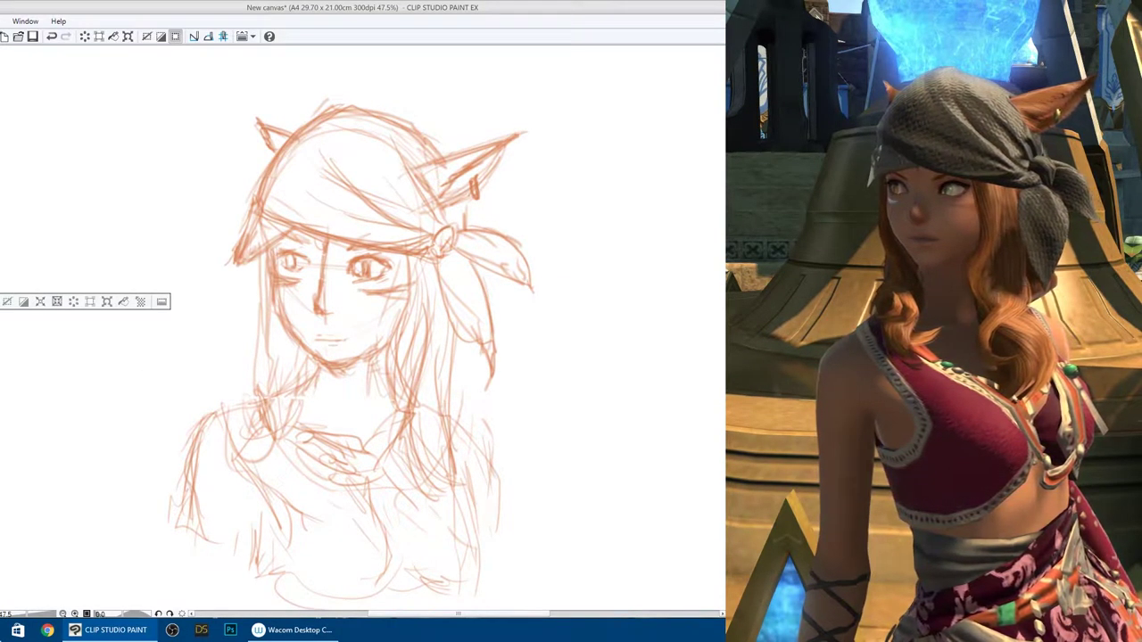
{"action": "left_click", "coordinate": [64, 157]}
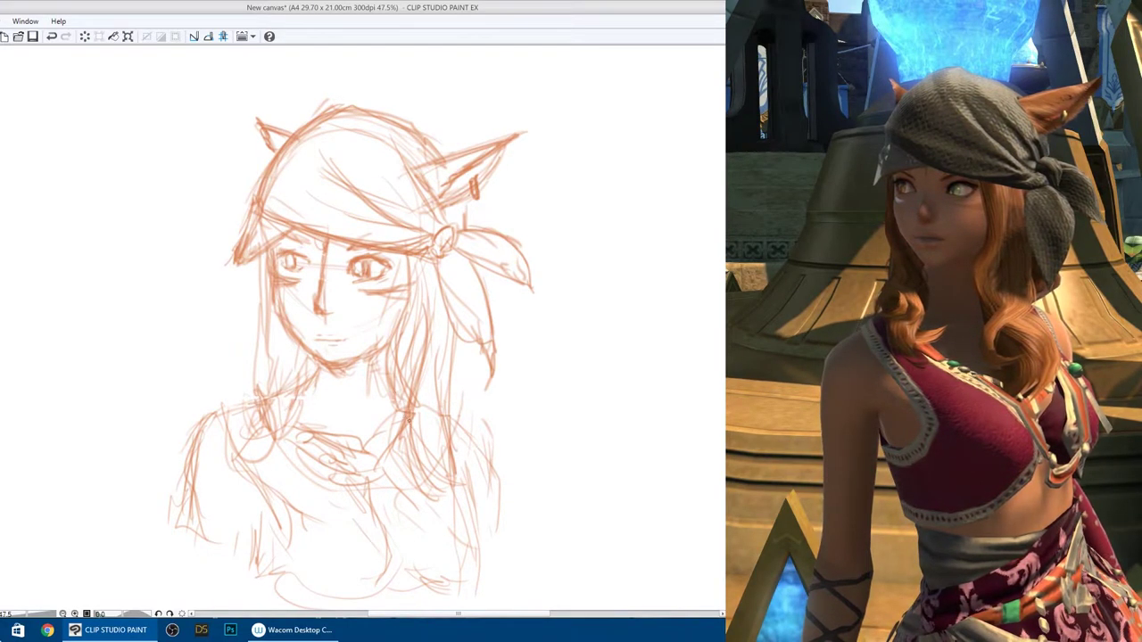
- Add sketchy strands to the hair lock falling over the near shoulder
{"action": "mouse_move", "coordinate": [446, 376]}
{"action": "left_mouse_down"}
{"action": "mouse_move", "coordinate": [448, 412]}
{"action": "mouse_move", "coordinate": [410, 457]}
{"action": "left_mouse_up"}
{"action": "left_click_drag", "start_coordinate": [266, 332], "coordinate": [264, 399]}
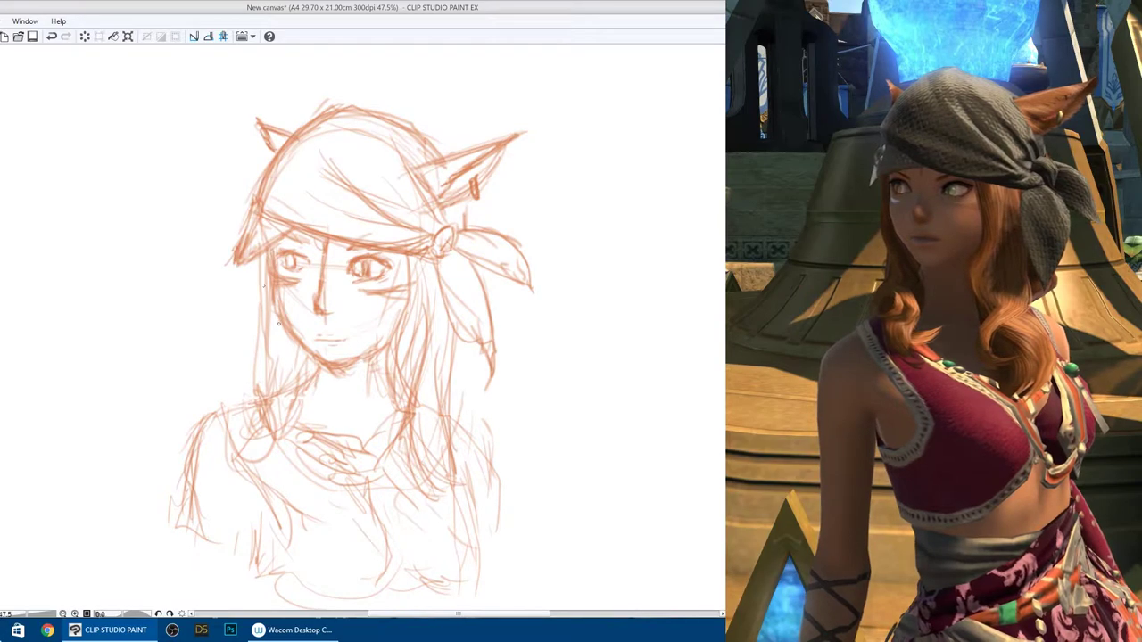
{"action": "mouse_move", "coordinate": [285, 368]}
{"action": "left_mouse_down"}
{"action": "mouse_move", "coordinate": [273, 433]}
{"action": "mouse_move", "coordinate": [251, 448]}
{"action": "left_mouse_up"}
{"action": "left_click_drag", "start_coordinate": [266, 312], "coordinate": [258, 383]}
{"action": "left_click_drag", "start_coordinate": [267, 288], "coordinate": [261, 398]}
{"action": "mouse_move", "coordinate": [294, 374]}
{"action": "left_mouse_down"}
{"action": "mouse_move", "coordinate": [289, 417]}
{"action": "mouse_move", "coordinate": [273, 433]}
{"action": "left_mouse_up"}
- Add strands to the hair below the bandana knot and along both sides of the neck
{"action": "left_click_drag", "start_coordinate": [423, 352], "coordinate": [411, 403]}
{"action": "left_click_drag", "start_coordinate": [424, 429], "coordinate": [402, 489]}
{"action": "left_click_drag", "start_coordinate": [408, 341], "coordinate": [396, 390]}
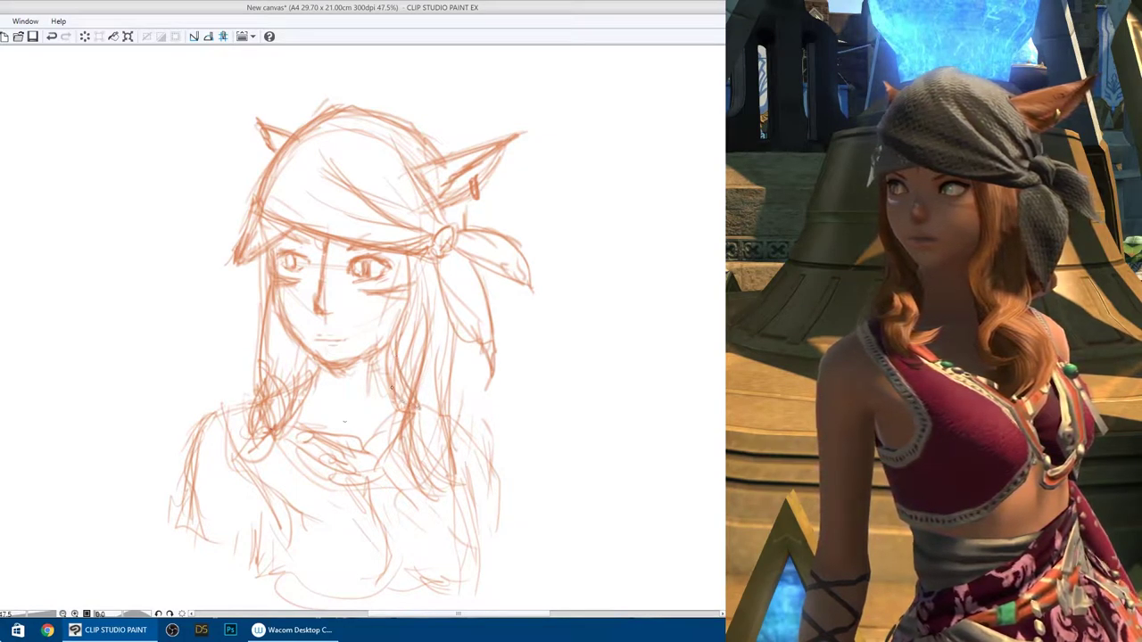
{"action": "left_click_drag", "start_coordinate": [407, 314], "coordinate": [393, 389]}
{"action": "left_click_drag", "start_coordinate": [408, 389], "coordinate": [399, 411]}
{"action": "left_click_drag", "start_coordinate": [394, 359], "coordinate": [381, 406]}
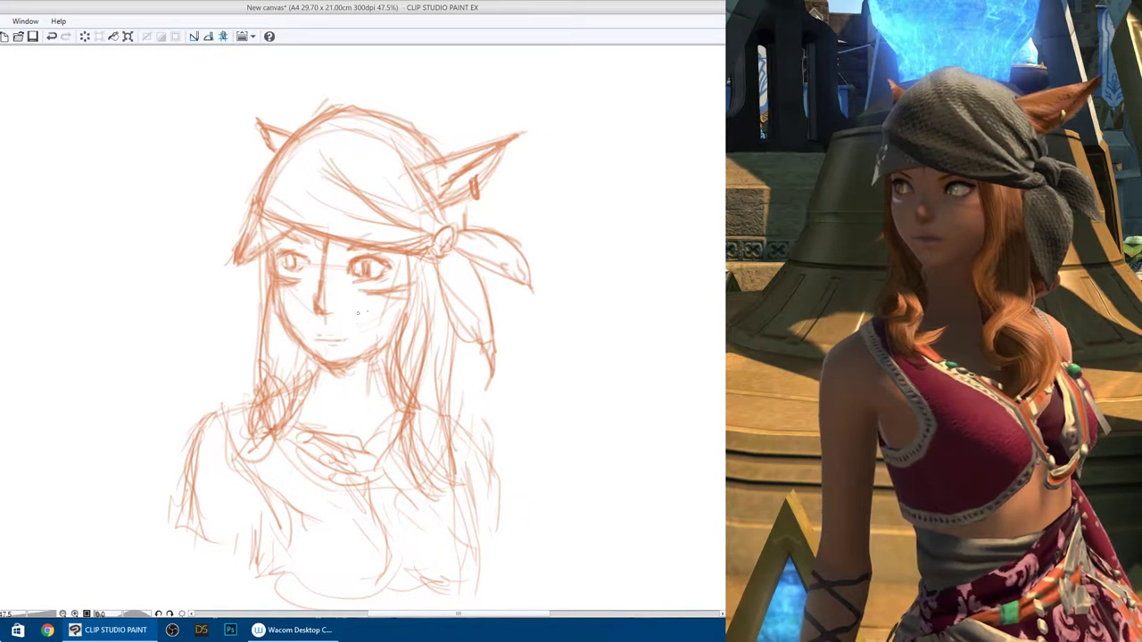
{"action": "left_click_drag", "start_coordinate": [318, 361], "coordinate": [303, 398]}
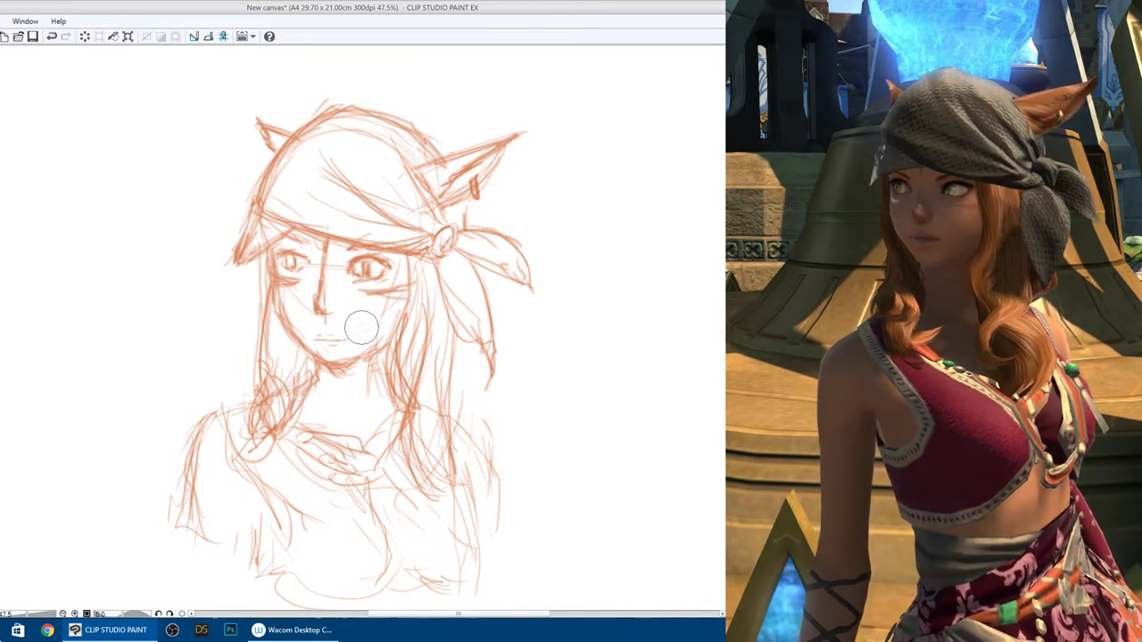
- Shade the hair on both sides of the face with a large soft orange-brown brush
{"action": "mouse_move", "coordinate": [426, 268]}
{"action": "left_mouse_down"}
{"action": "mouse_move", "coordinate": [423, 469]}
{"action": "mouse_move", "coordinate": [446, 486]}
{"action": "left_mouse_up"}
{"action": "left_click_drag", "start_coordinate": [415, 290], "coordinate": [446, 457]}
{"action": "mouse_move", "coordinate": [446, 254]}
{"action": "left_mouse_down"}
{"action": "mouse_move", "coordinate": [473, 338]}
{"action": "mouse_move", "coordinate": [459, 312]}
{"action": "left_mouse_up"}
{"action": "left_click_drag", "start_coordinate": [412, 241], "coordinate": [433, 468]}
{"action": "left_click_drag", "start_coordinate": [406, 330], "coordinate": [428, 482]}
{"action": "left_click_drag", "start_coordinate": [263, 299], "coordinate": [286, 428]}
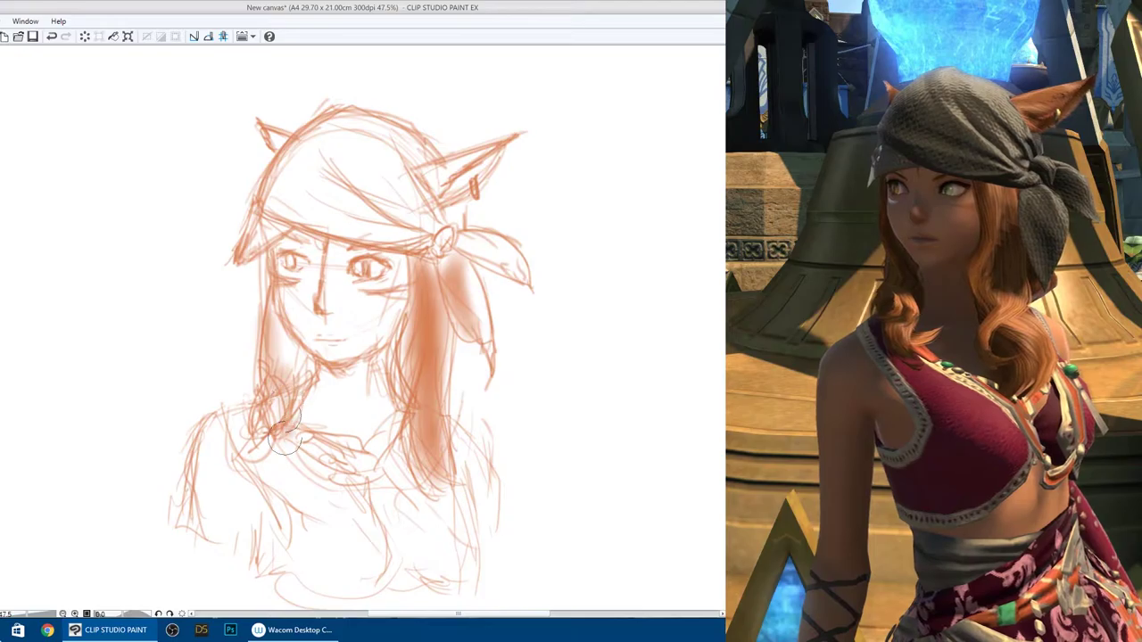
{"action": "left_click_drag", "start_coordinate": [276, 316], "coordinate": [299, 451]}
{"action": "mouse_move", "coordinate": [267, 276]}
{"action": "left_mouse_down"}
{"action": "mouse_move", "coordinate": [293, 413]}
{"action": "mouse_move", "coordinate": [286, 391]}
{"action": "mouse_move", "coordinate": [283, 402]}
{"action": "left_mouse_up"}
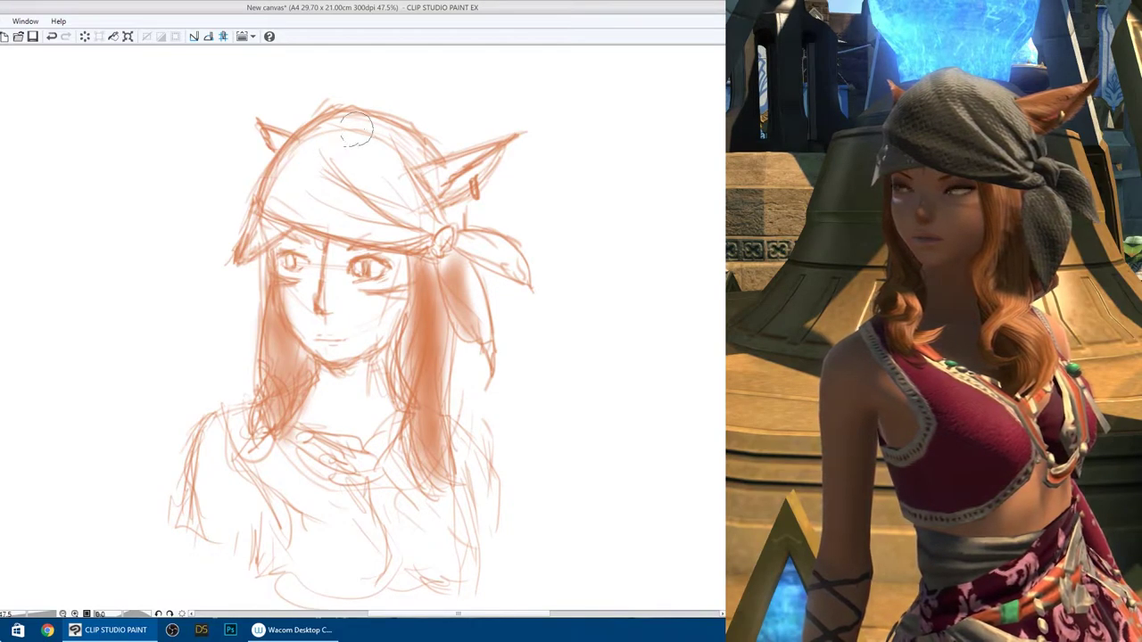
- Colour the bandana and its knotted tails in soft grey-green, and tint the ears orange-brown
{"action": "mouse_move", "coordinate": [375, 129]}
{"action": "left_mouse_down"}
{"action": "mouse_move", "coordinate": [267, 214]}
{"action": "mouse_move", "coordinate": [339, 151]}
{"action": "mouse_move", "coordinate": [386, 219]}
{"action": "mouse_move", "coordinate": [374, 165]}
{"action": "mouse_move", "coordinate": [433, 241]}
{"action": "mouse_move", "coordinate": [464, 317]}
{"action": "mouse_move", "coordinate": [496, 259]}
{"action": "mouse_move", "coordinate": [446, 223]}
{"action": "mouse_move", "coordinate": [428, 165]}
{"action": "mouse_move", "coordinate": [450, 169]}
{"action": "mouse_move", "coordinate": [439, 175]}
{"action": "left_mouse_up"}
{"action": "left_click_drag", "start_coordinate": [276, 134], "coordinate": [275, 139]}
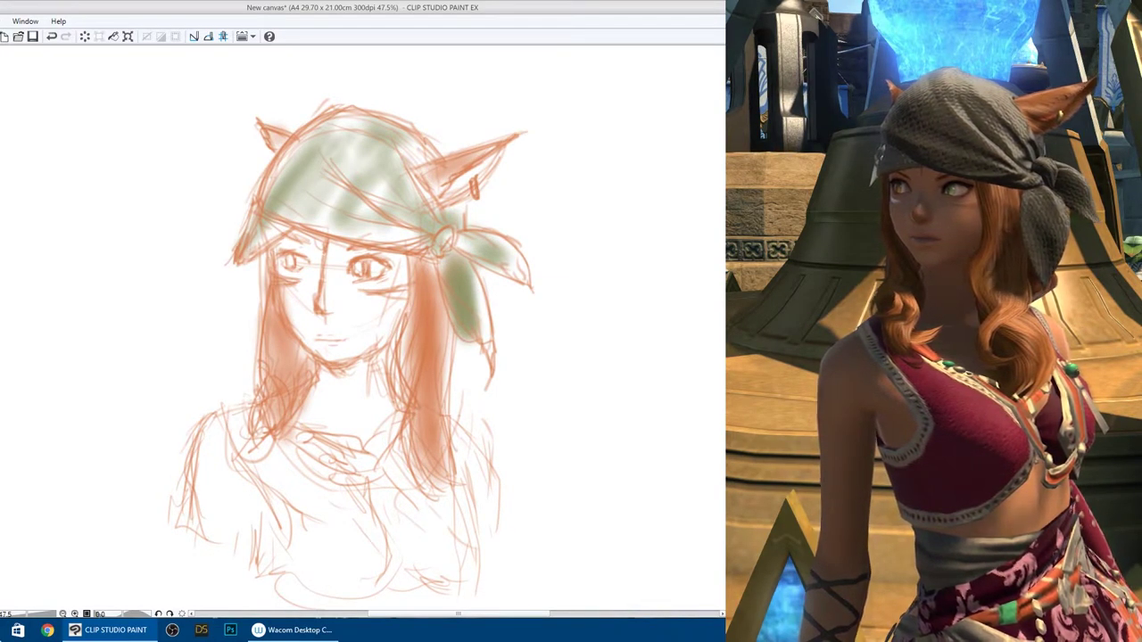
- Tint the face, neck, arms and midriff in soft peach, and colour the irises orange and green
{"action": "mouse_move", "coordinate": [354, 509]}
{"action": "left_mouse_down"}
{"action": "mouse_move", "coordinate": [357, 420]}
{"action": "mouse_move", "coordinate": [311, 420]}
{"action": "mouse_move", "coordinate": [335, 395]}
{"action": "mouse_move", "coordinate": [357, 411]}
{"action": "mouse_move", "coordinate": [354, 333]}
{"action": "mouse_move", "coordinate": [340, 284]}
{"action": "mouse_move", "coordinate": [308, 299]}
{"action": "mouse_move", "coordinate": [343, 293]}
{"action": "mouse_move", "coordinate": [389, 319]}
{"action": "mouse_move", "coordinate": [379, 284]}
{"action": "left_mouse_up"}
{"action": "left_click_drag", "start_coordinate": [320, 256], "coordinate": [314, 306]}
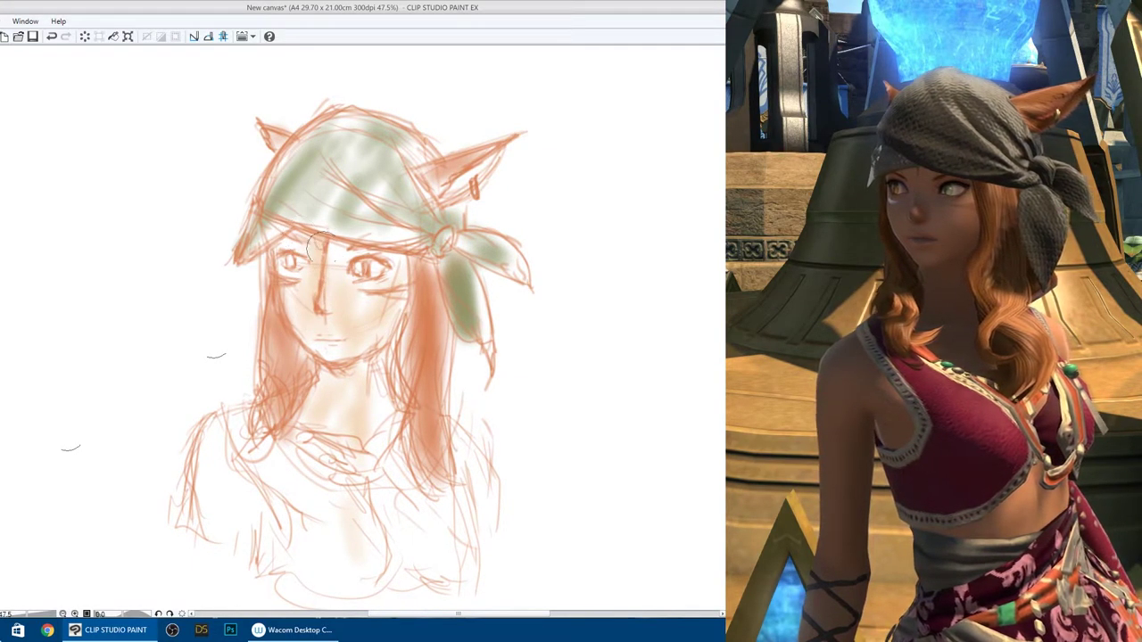
{"action": "mouse_move", "coordinate": [239, 455]}
{"action": "left_mouse_down"}
{"action": "mouse_move", "coordinate": [214, 522]}
{"action": "mouse_move", "coordinate": [220, 564]}
{"action": "mouse_move", "coordinate": [259, 508]}
{"action": "left_mouse_up"}
{"action": "mouse_move", "coordinate": [487, 489]}
{"action": "left_mouse_down"}
{"action": "mouse_move", "coordinate": [486, 571]}
{"action": "mouse_move", "coordinate": [474, 535]}
{"action": "left_mouse_up"}
{"action": "mouse_move", "coordinate": [398, 566]}
{"action": "left_mouse_down"}
{"action": "mouse_move", "coordinate": [335, 599]}
{"action": "mouse_move", "coordinate": [304, 593]}
{"action": "left_mouse_up"}
{"action": "mouse_move", "coordinate": [373, 406]}
{"action": "left_mouse_down"}
{"action": "mouse_move", "coordinate": [364, 341]}
{"action": "mouse_move", "coordinate": [330, 346]}
{"action": "left_mouse_up"}
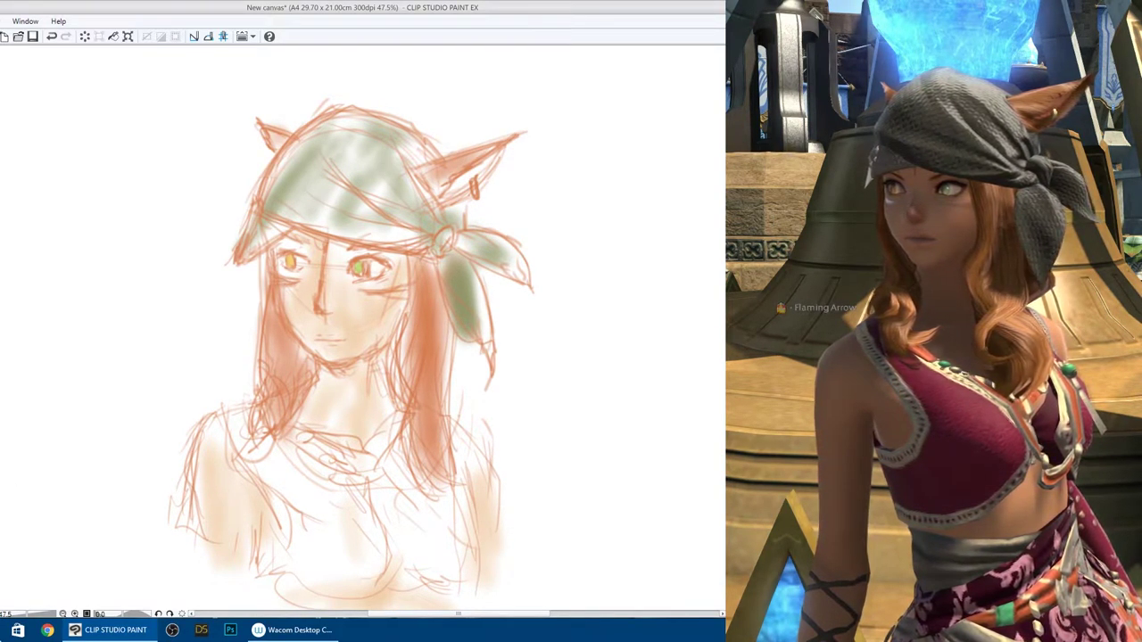
- Colour the crop top with soft crimson and magenta strokes from the shoulder strap across the chest
{"action": "mouse_move", "coordinate": [240, 424]}
{"action": "left_mouse_down"}
{"action": "mouse_move", "coordinate": [308, 546]}
{"action": "mouse_move", "coordinate": [361, 517]}
{"action": "mouse_move", "coordinate": [330, 563]}
{"action": "left_mouse_up"}
{"action": "mouse_move", "coordinate": [312, 486]}
{"action": "left_mouse_down"}
{"action": "mouse_move", "coordinate": [303, 535]}
{"action": "mouse_move", "coordinate": [357, 544]}
{"action": "left_mouse_up"}
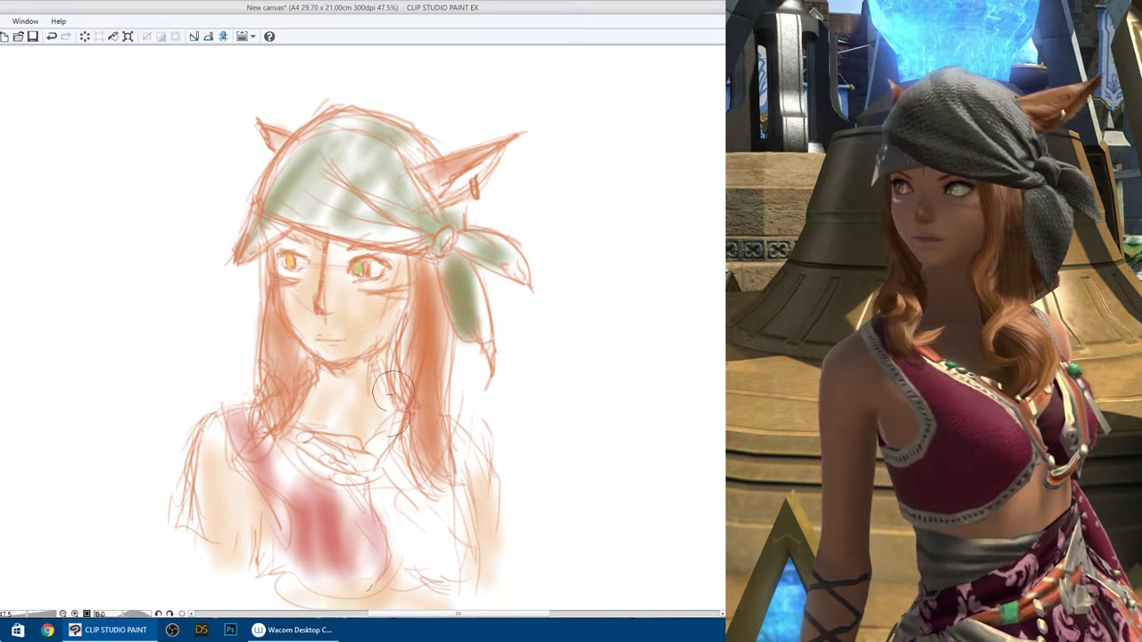
{"action": "mouse_move", "coordinate": [259, 442]}
{"action": "left_mouse_down"}
{"action": "mouse_move", "coordinate": [328, 547]}
{"action": "mouse_move", "coordinate": [374, 571]}
{"action": "mouse_move", "coordinate": [464, 499]}
{"action": "mouse_move", "coordinate": [393, 446]}
{"action": "mouse_move", "coordinate": [451, 508]}
{"action": "mouse_move", "coordinate": [452, 452]}
{"action": "mouse_move", "coordinate": [407, 531]}
{"action": "mouse_move", "coordinate": [406, 508]}
{"action": "mouse_move", "coordinate": [459, 500]}
{"action": "mouse_move", "coordinate": [383, 517]}
{"action": "mouse_move", "coordinate": [312, 459]}
{"action": "mouse_move", "coordinate": [357, 486]}
{"action": "left_mouse_up"}
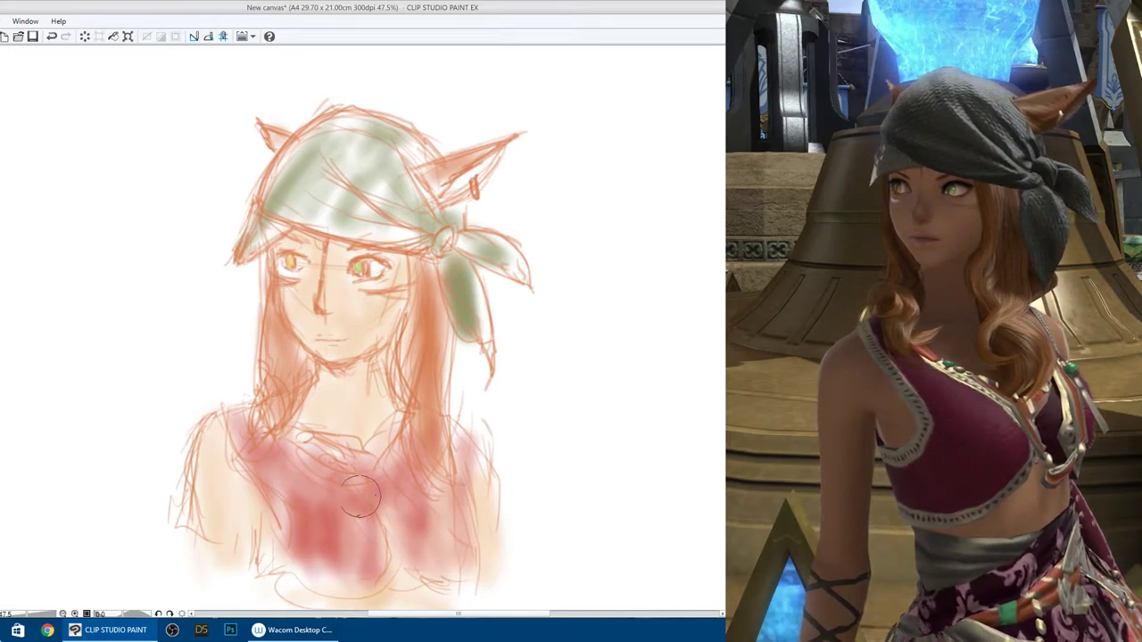
{"action": "left_click_drag", "start_coordinate": [411, 557], "coordinate": [419, 528]}
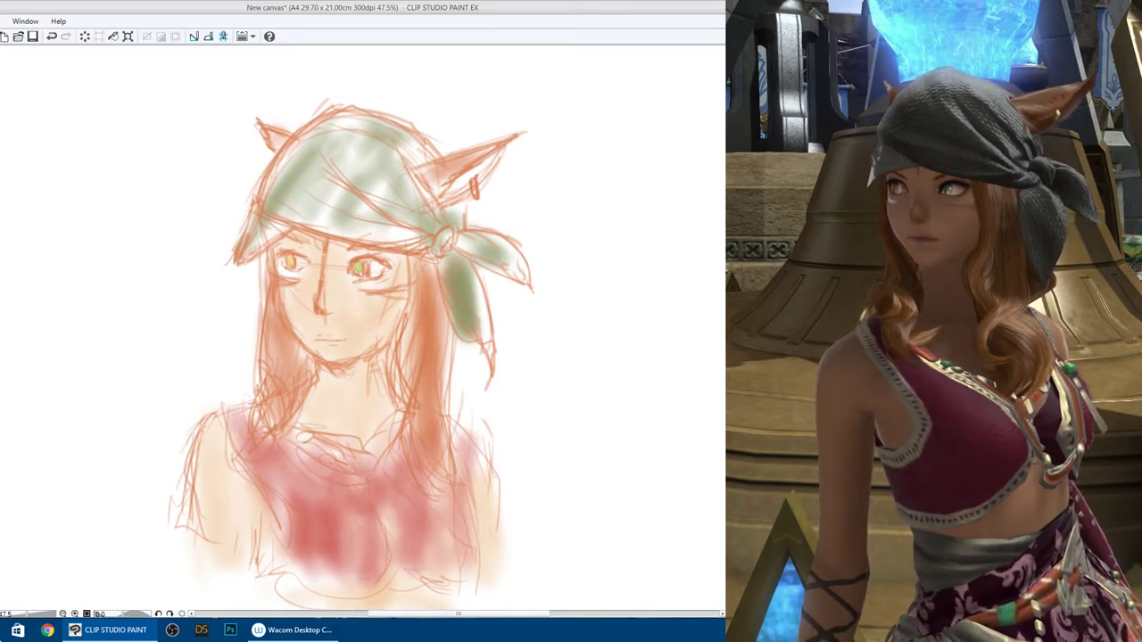
- Paint an ochre marking on the cheek below the larger eye and fade the colouring beneath the line work
{"action": "left_click_drag", "start_coordinate": [379, 291], "coordinate": [412, 294]}
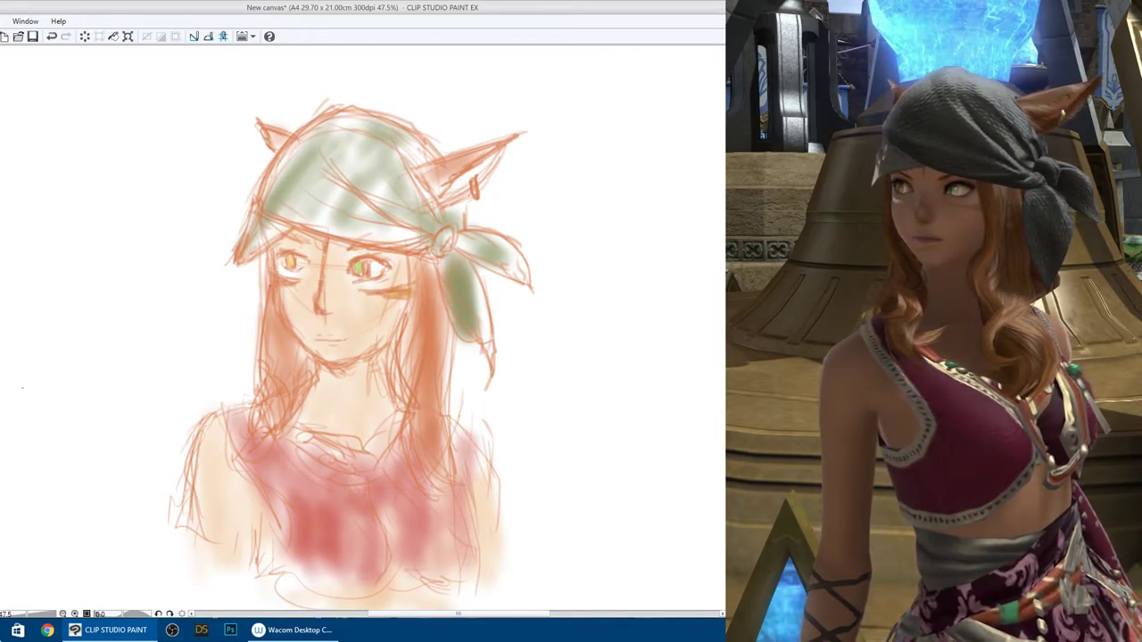
{"action": "key", "text": "ctrl+z"}
{"action": "key", "text": "ctrl+y"}
{"action": "key", "text": "ctrl+z"}
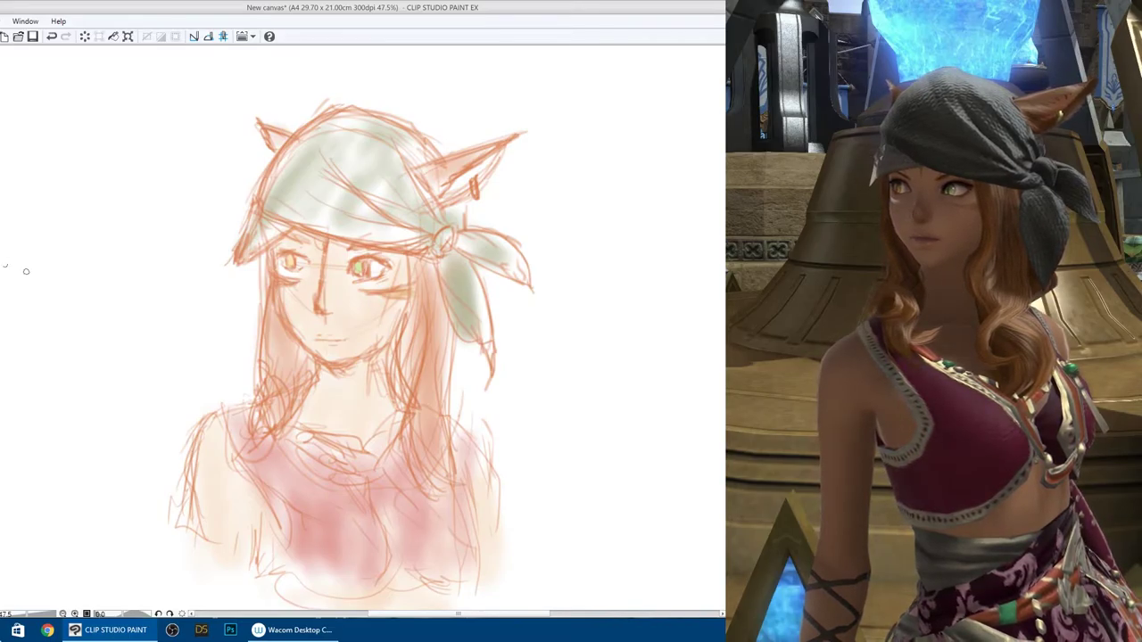
- Handwrite the character's first name in ochre on the blank area beside the portrait and begin the surname below it
{"action": "left_click_drag", "start_coordinate": [182, 239], "coordinate": [20, 236]}
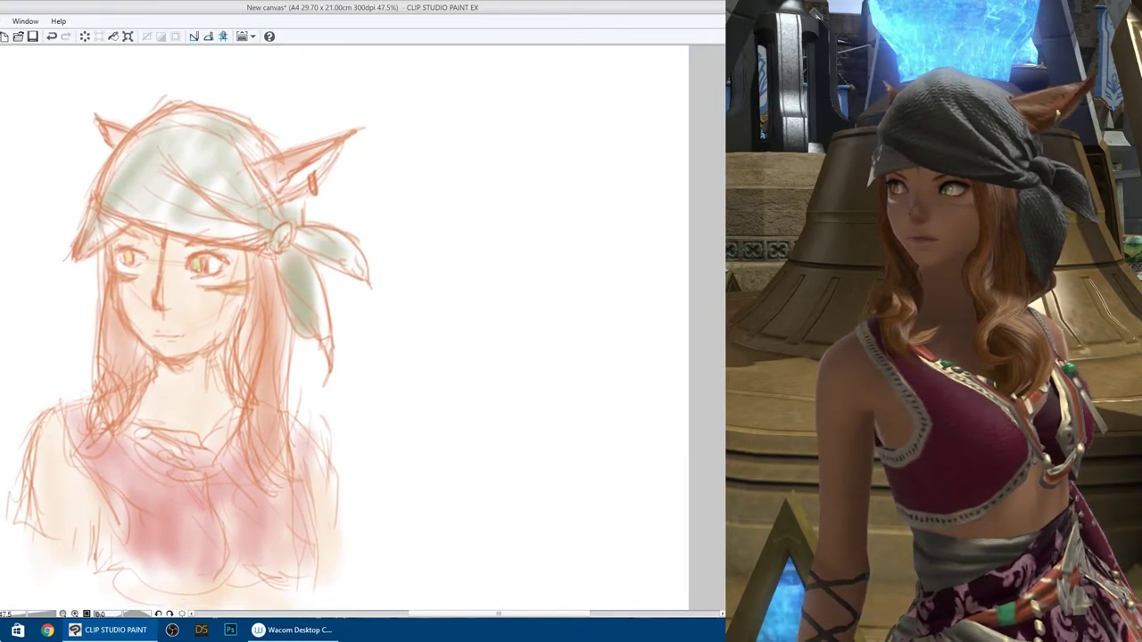
{"action": "mouse_move", "coordinate": [437, 167]}
{"action": "left_mouse_down"}
{"action": "mouse_move", "coordinate": [415, 192]}
{"action": "mouse_move", "coordinate": [460, 198]}
{"action": "left_mouse_up"}
{"action": "mouse_move", "coordinate": [474, 186]}
{"action": "left_mouse_down"}
{"action": "mouse_move", "coordinate": [454, 210]}
{"action": "mouse_move", "coordinate": [490, 189]}
{"action": "mouse_move", "coordinate": [557, 207]}
{"action": "left_mouse_up"}
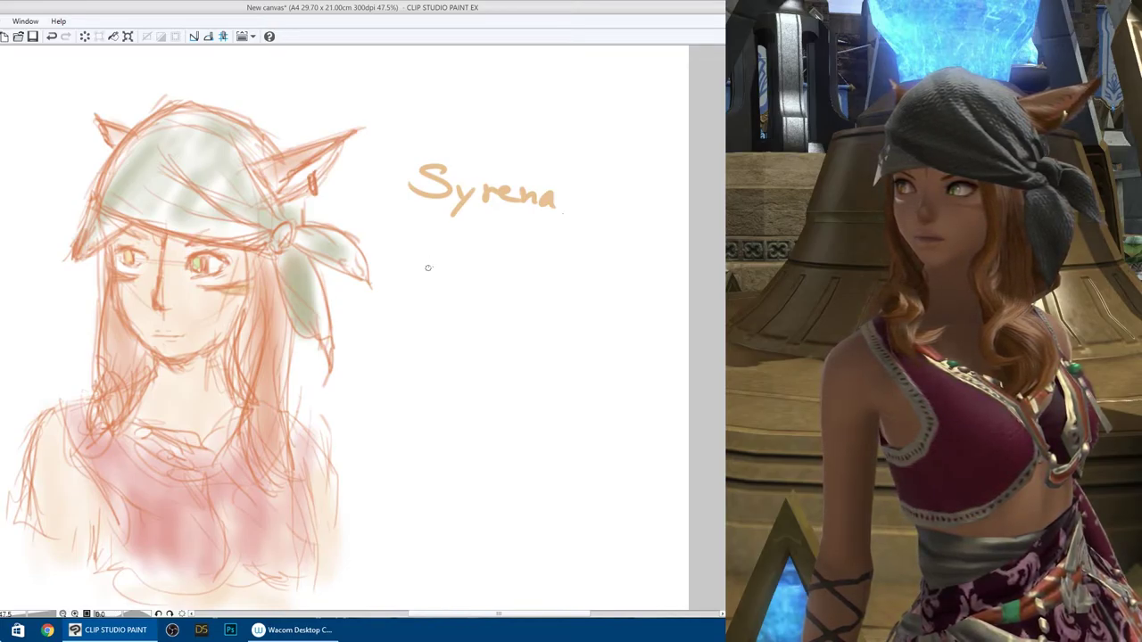
{"action": "left_click_drag", "start_coordinate": [435, 239], "coordinate": [433, 282]}
{"action": "mouse_move", "coordinate": [454, 241]}
{"action": "left_mouse_down"}
{"action": "mouse_move", "coordinate": [457, 279]}
{"action": "mouse_move", "coordinate": [471, 278]}
{"action": "left_mouse_up"}
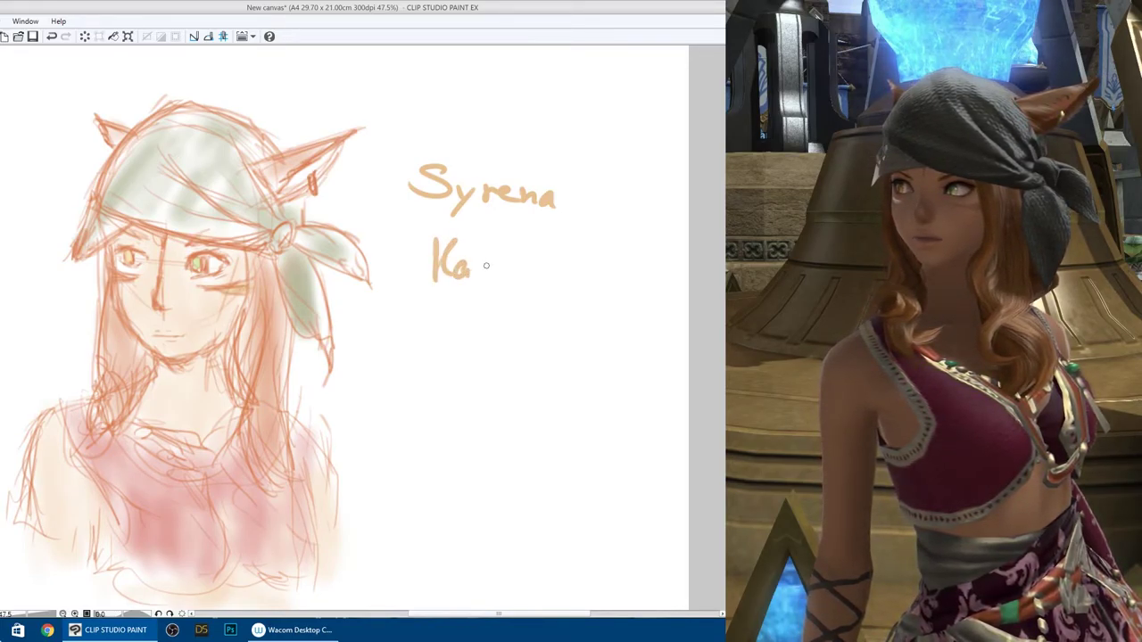
{"action": "mouse_move", "coordinate": [480, 239]}
{"action": "left_mouse_down"}
{"action": "mouse_move", "coordinate": [489, 274]}
{"action": "mouse_move", "coordinate": [499, 260]}
{"action": "mouse_move", "coordinate": [526, 280]}
{"action": "left_mouse_up"}
{"action": "left_click", "coordinate": [503, 245]}
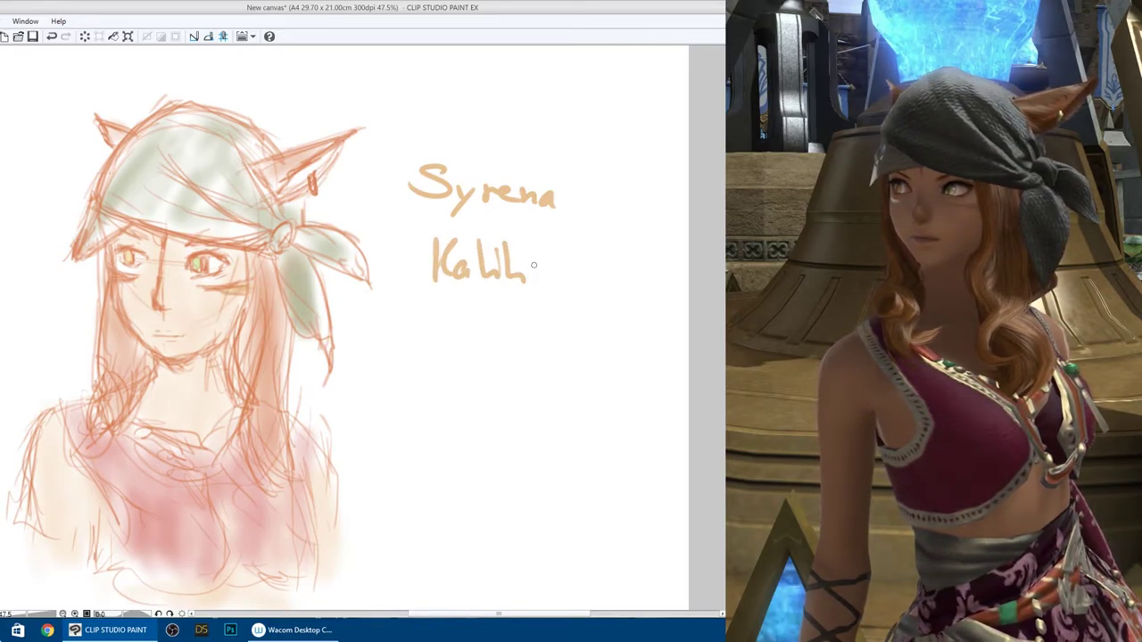
{"action": "key", "text": "ctrl+z"}
{"action": "key", "text": "ctrl+z"}
{"action": "key", "text": "ctrl+z"}
{"action": "key", "text": "ctrl+z"}
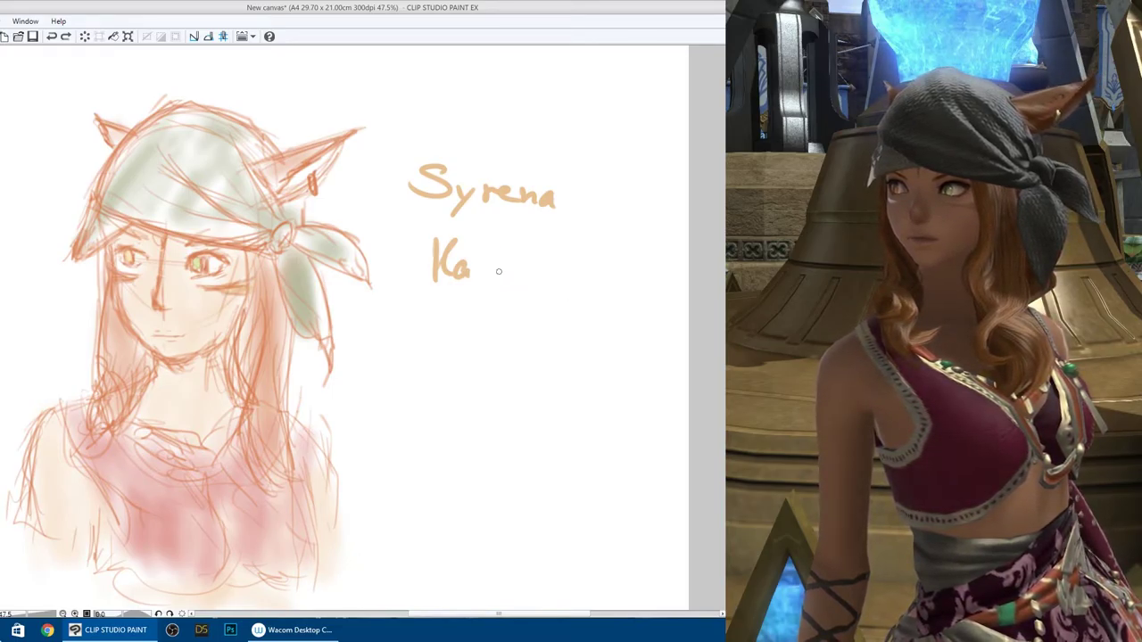
- Complete the character's handwritten surname with clearly spaced letters beneath the first name
{"action": "mouse_move", "coordinate": [480, 240]}
{"action": "left_mouse_down"}
{"action": "mouse_move", "coordinate": [483, 281]}
{"action": "mouse_move", "coordinate": [510, 257]}
{"action": "mouse_move", "coordinate": [513, 280]}
{"action": "left_mouse_up"}
{"action": "left_click", "coordinate": [500, 246]}
{"action": "mouse_move", "coordinate": [541, 269]}
{"action": "left_mouse_down"}
{"action": "mouse_move", "coordinate": [533, 277]}
{"action": "mouse_move", "coordinate": [555, 280]}
{"action": "left_mouse_up"}
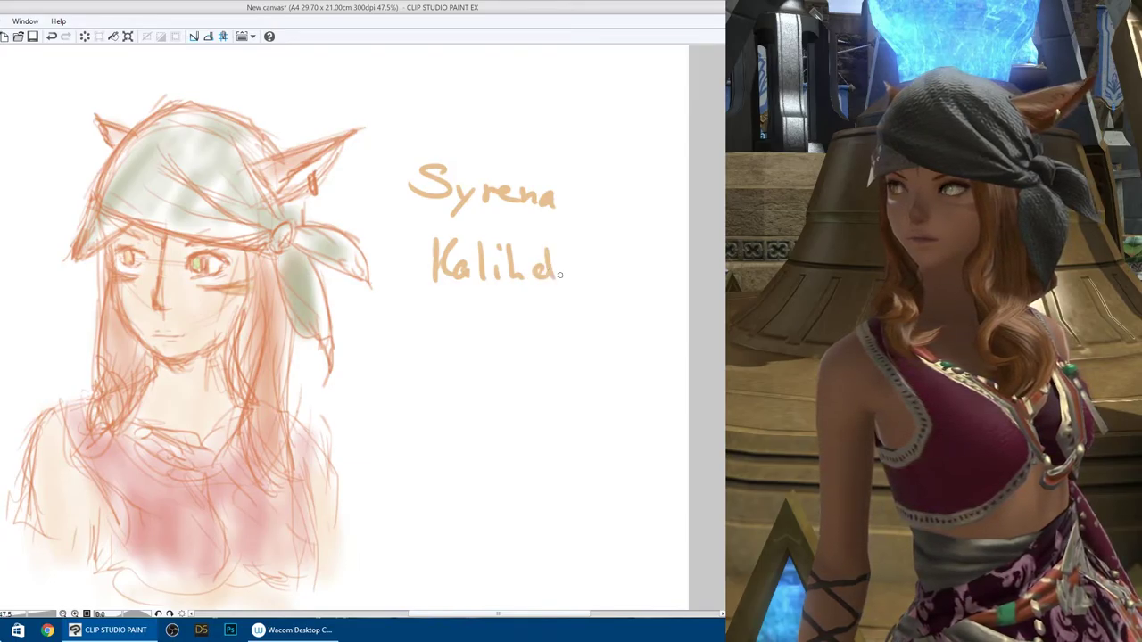
{"action": "left_click_drag", "start_coordinate": [426, 367], "coordinate": [502, 368]}
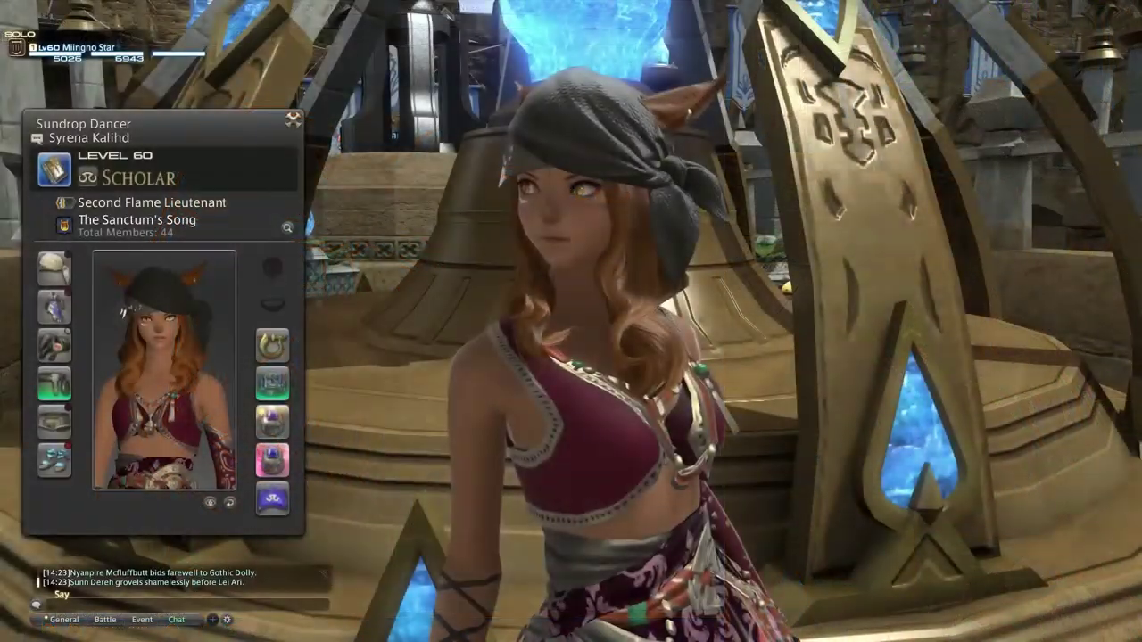
- Switch to the game, close the dancer's character details and run from the crystal out onto the plaza
{"action": "left_click", "coordinate": [292, 122]}
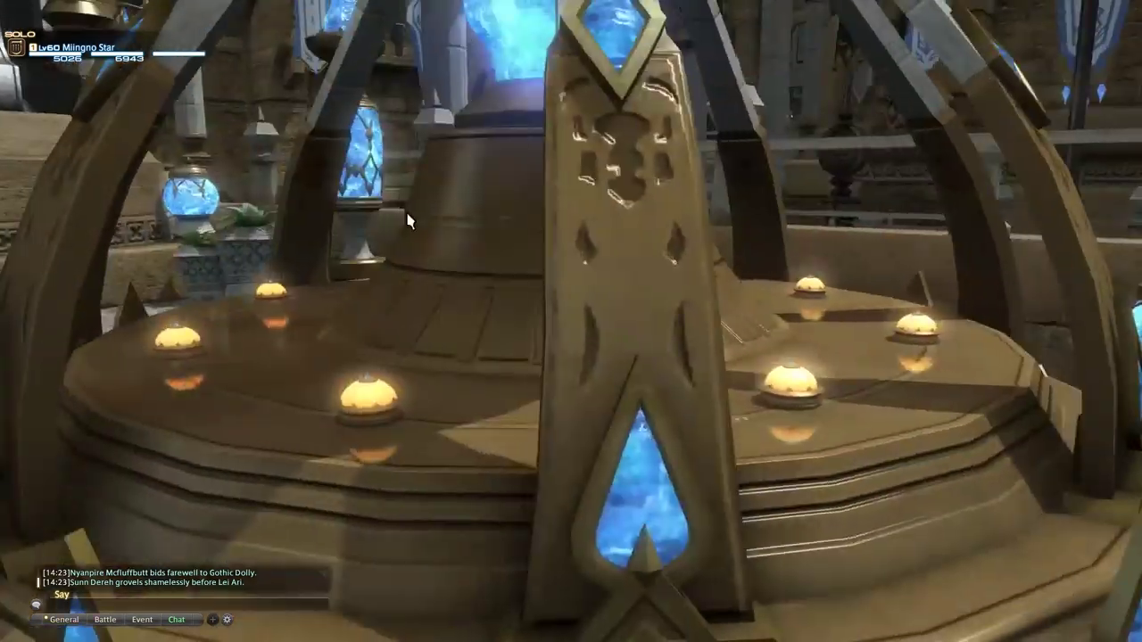
{"action": "left_click_drag", "start_coordinate": [495, 267], "coordinate": [677, 268]}
{"action": "key", "text": "w"}
{"action": "key", "text": "space"}
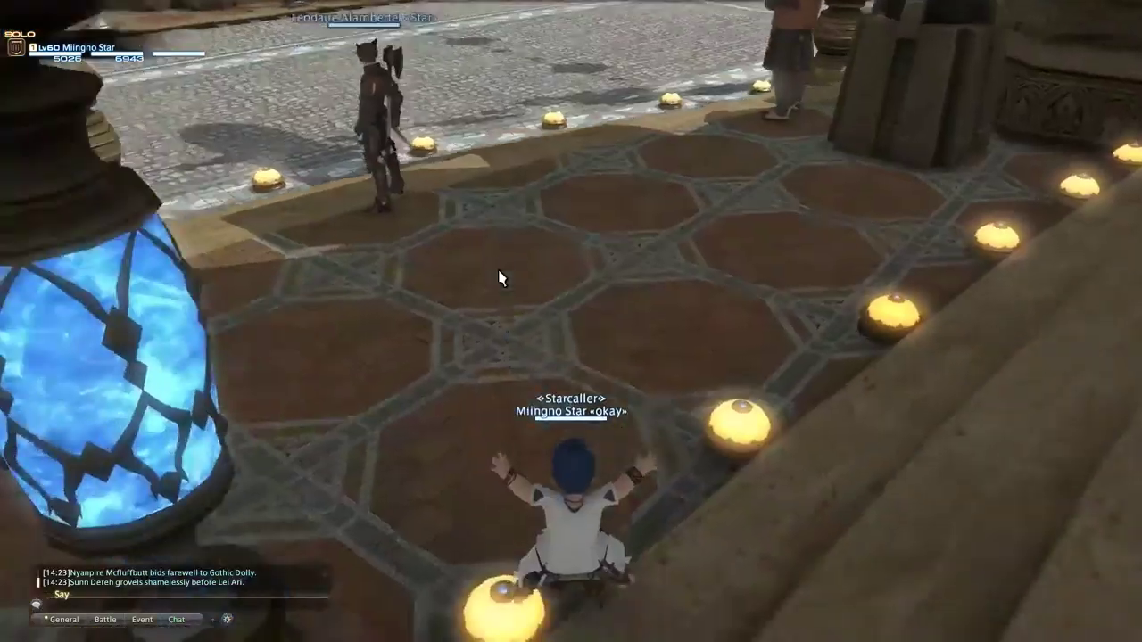
{"action": "left_click_drag", "start_coordinate": [526, 274], "coordinate": [428, 257]}
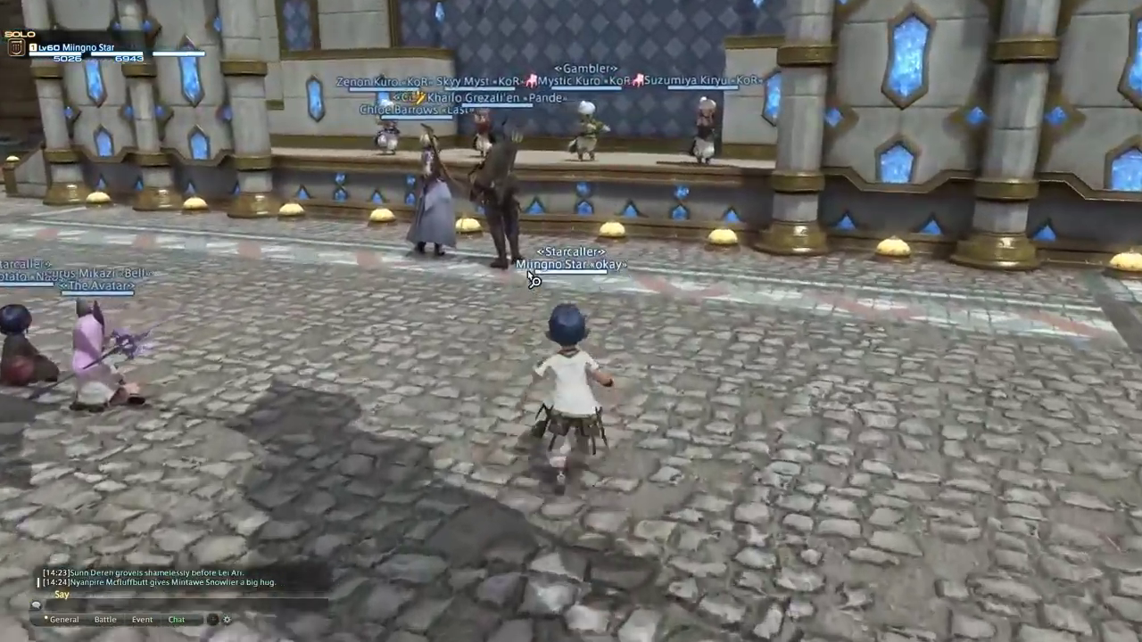
- Frame the blue-haired character with glasses from the front in the cobbled street and hide the game interface
{"action": "key", "text": "ctrl+1"}
{"action": "left_click_drag", "start_coordinate": [532, 277], "coordinate": [820, 277]}
{"action": "left_click_drag", "start_coordinate": [531, 254], "coordinate": [718, 254]}
{"action": "key", "text": "s"}
{"action": "left_click", "coordinate": [539, 266]}
{"action": "scroll", "coordinate": [377, 300], "scroll_direction": "up", "scroll_amount": 4}
{"action": "left_click_drag", "start_coordinate": [378, 300], "coordinate": [314, 308]}
{"action": "left_click", "coordinate": [378, 301]}
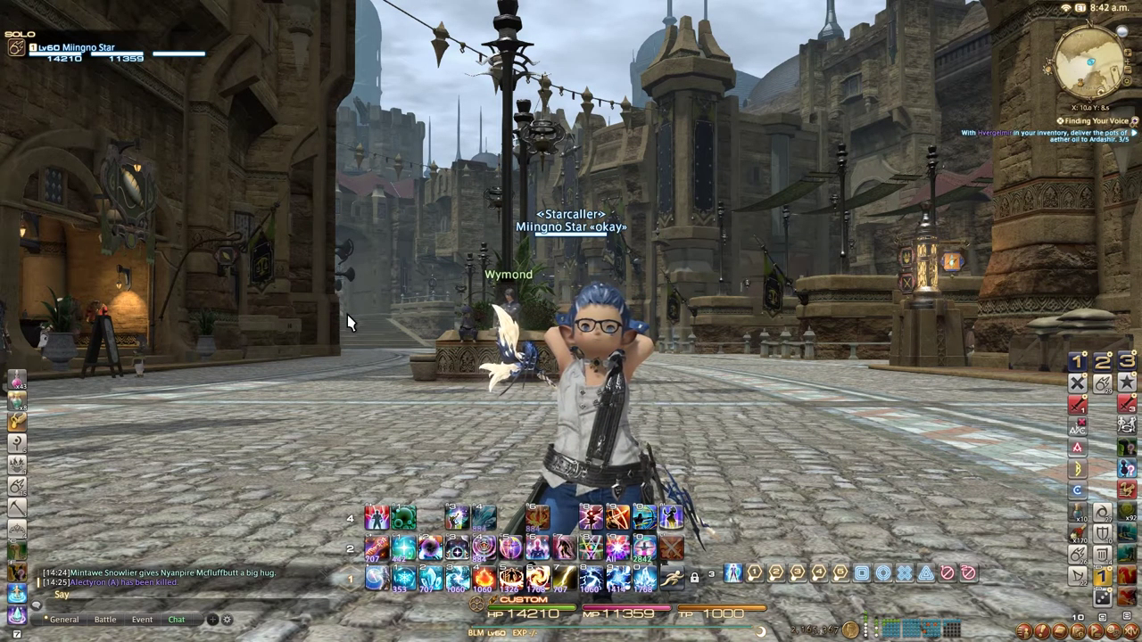
{"action": "key", "text": "Scroll_Lock"}
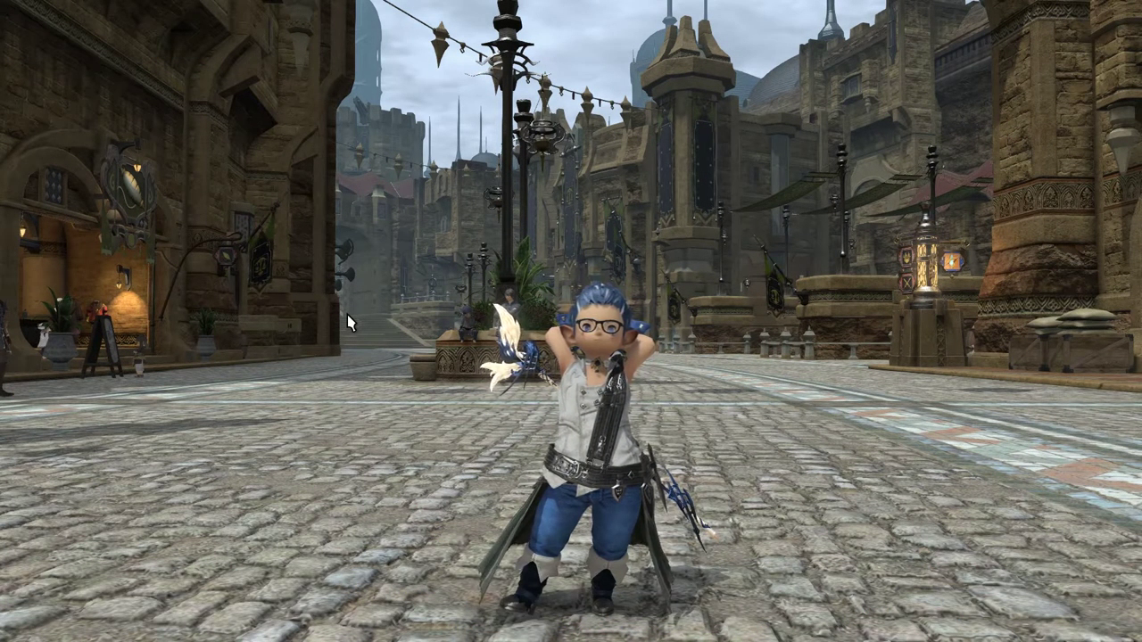